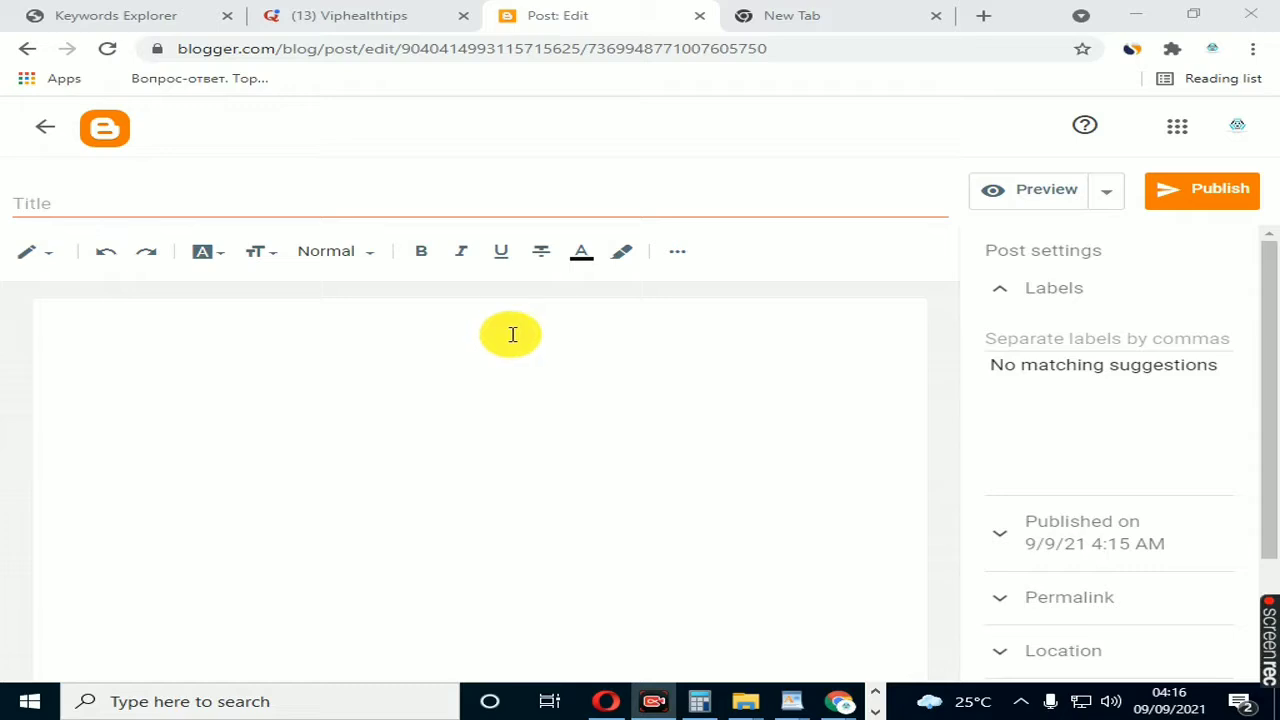
# Step: Run a Google search for "how to earn online" in the empty browser tab
pyautogui.click(245, 340)
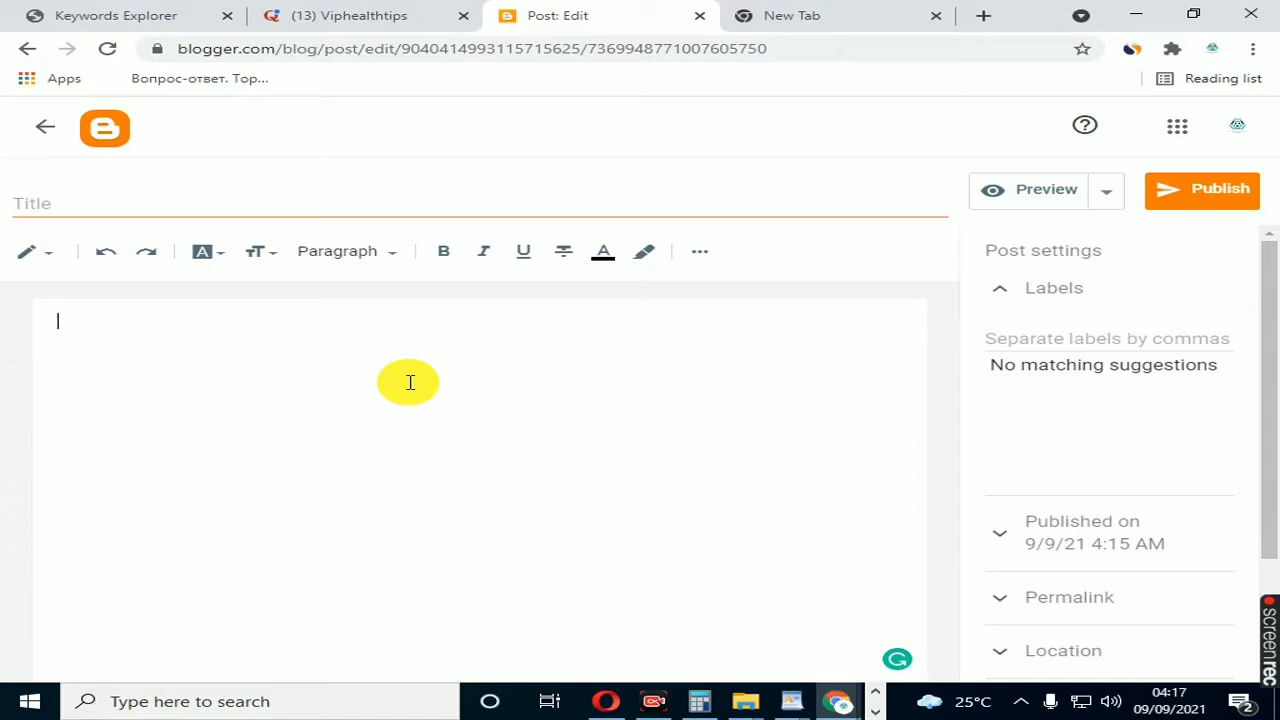
pyautogui.click(765, 20)
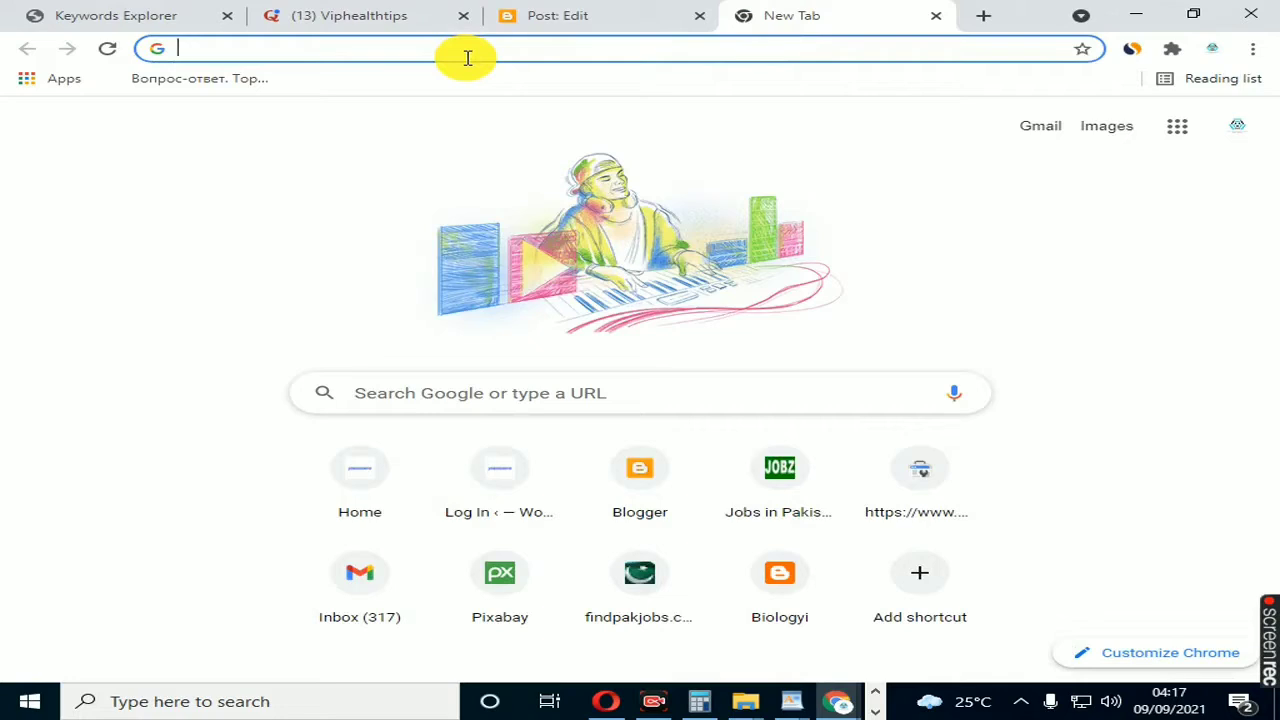
pyautogui.write('how to ea')
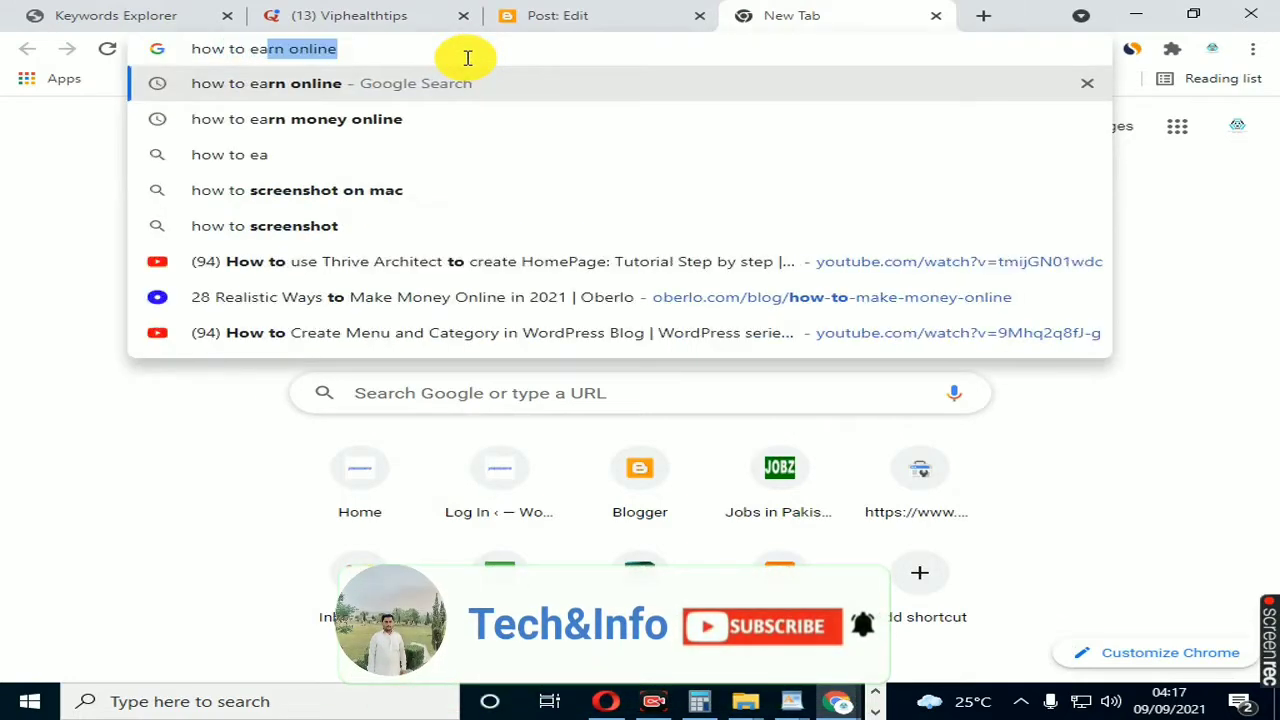
pyautogui.write('rn onlin')
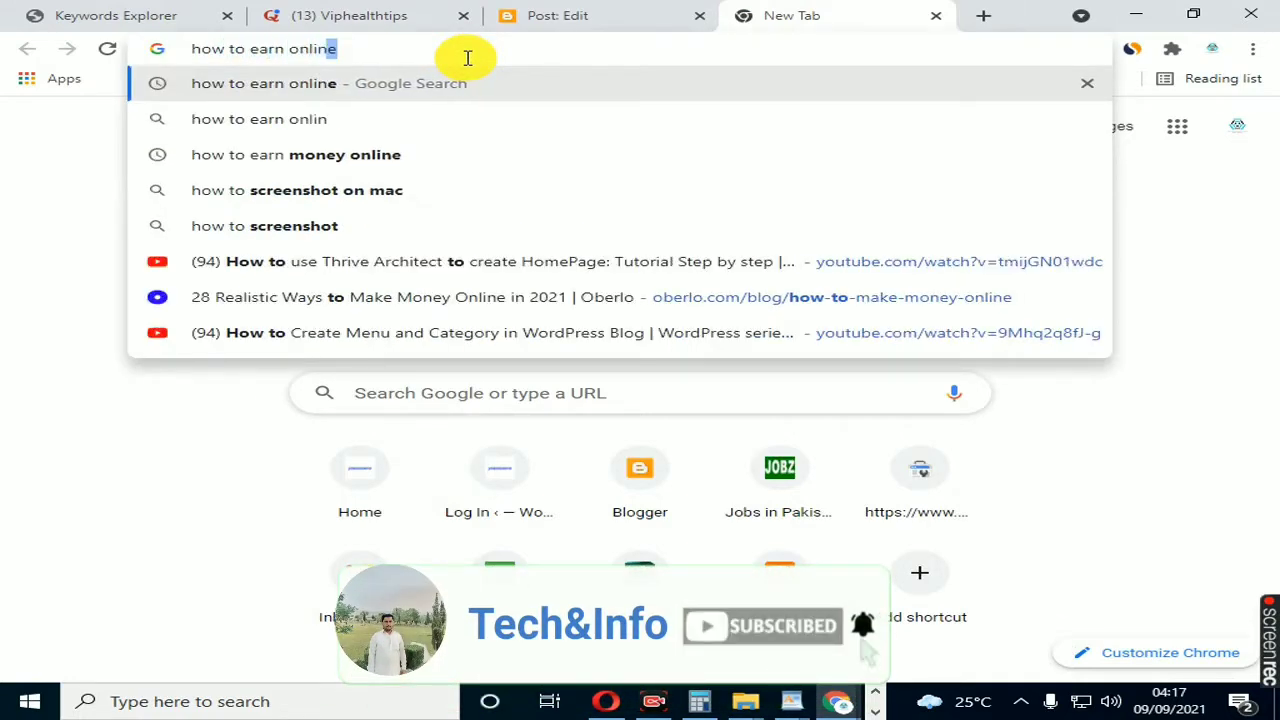
pyautogui.write('e')
pyautogui.press('Return')
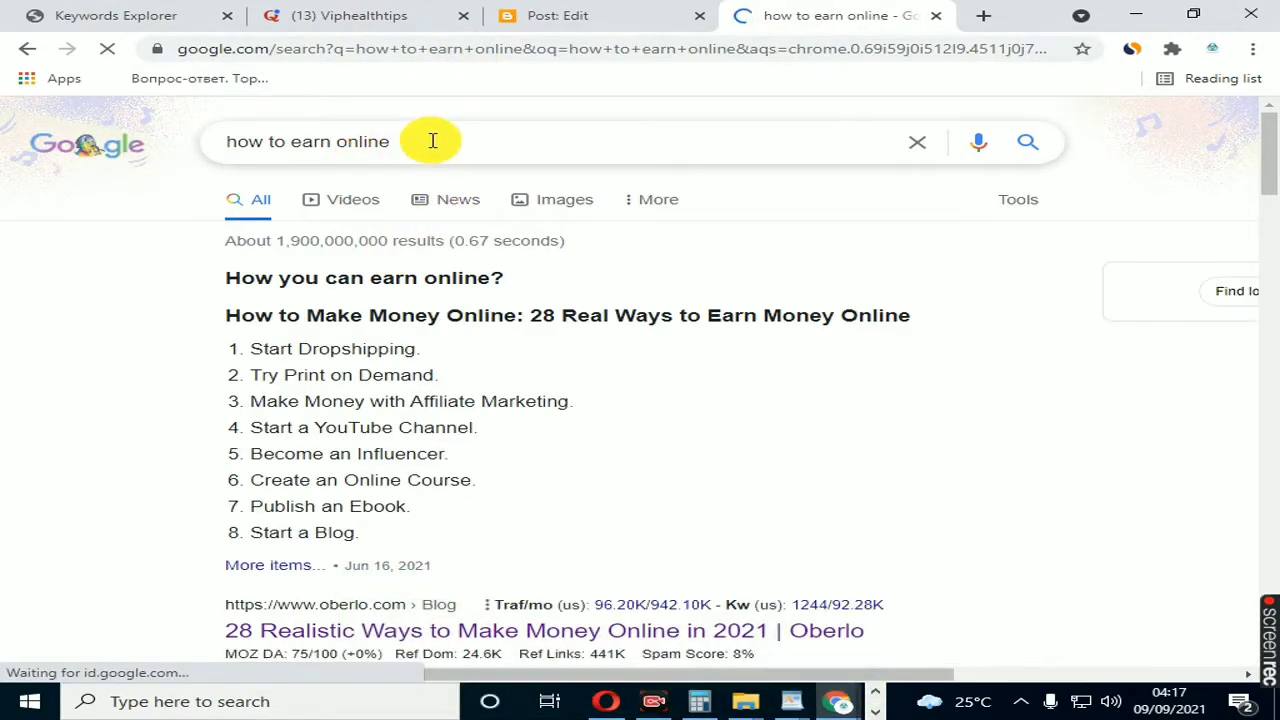
# Step: Open the Oberlo result "28 Realistic Ways to Make Money Online in 2021" in a new tab and switch to it
pyautogui.scroll(-5, 471, 211)
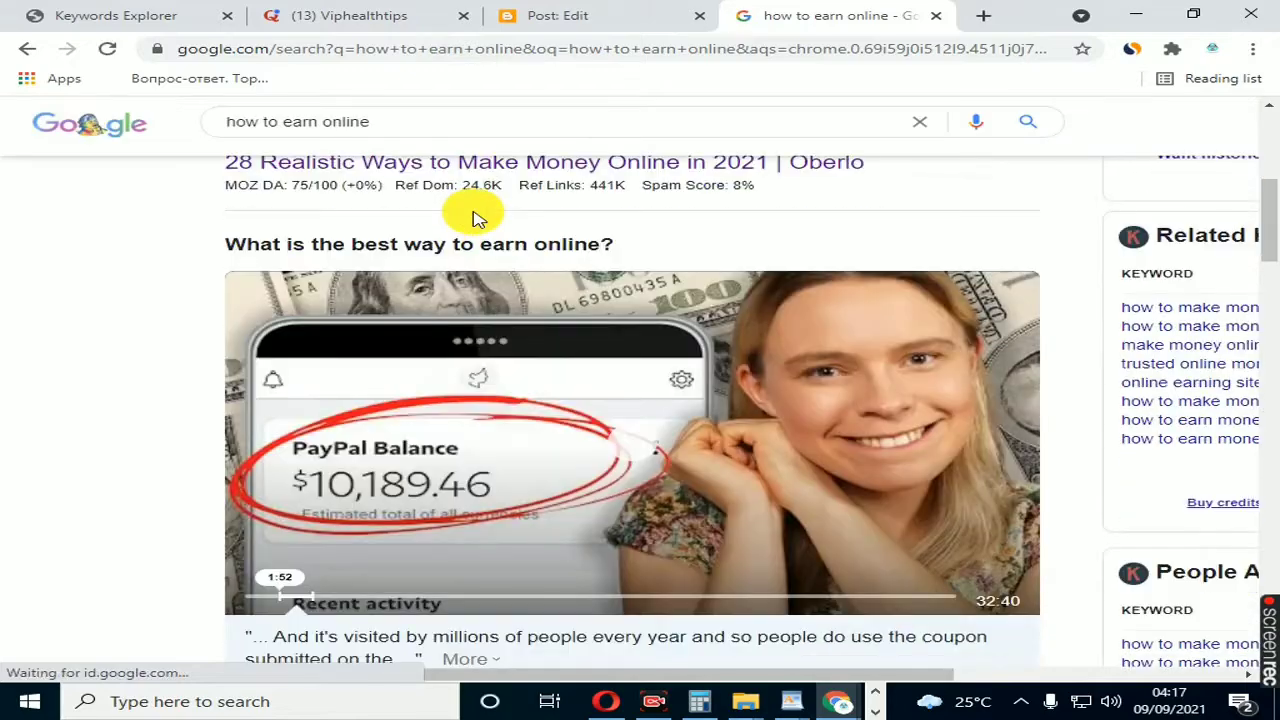
pyautogui.scroll(1, 371, 240)
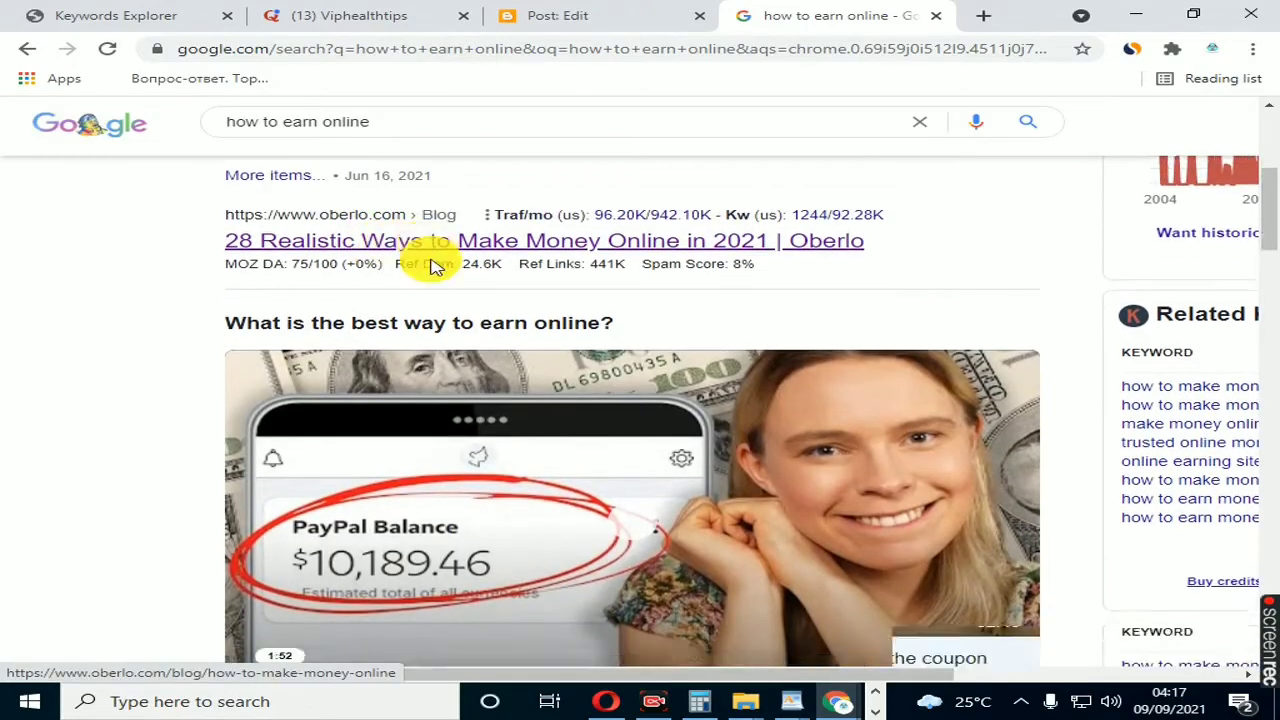
pyautogui.scroll(-5, 430, 265)
pyautogui.scroll(-1, 429, 320)
pyautogui.scroll(2, 443, 343)
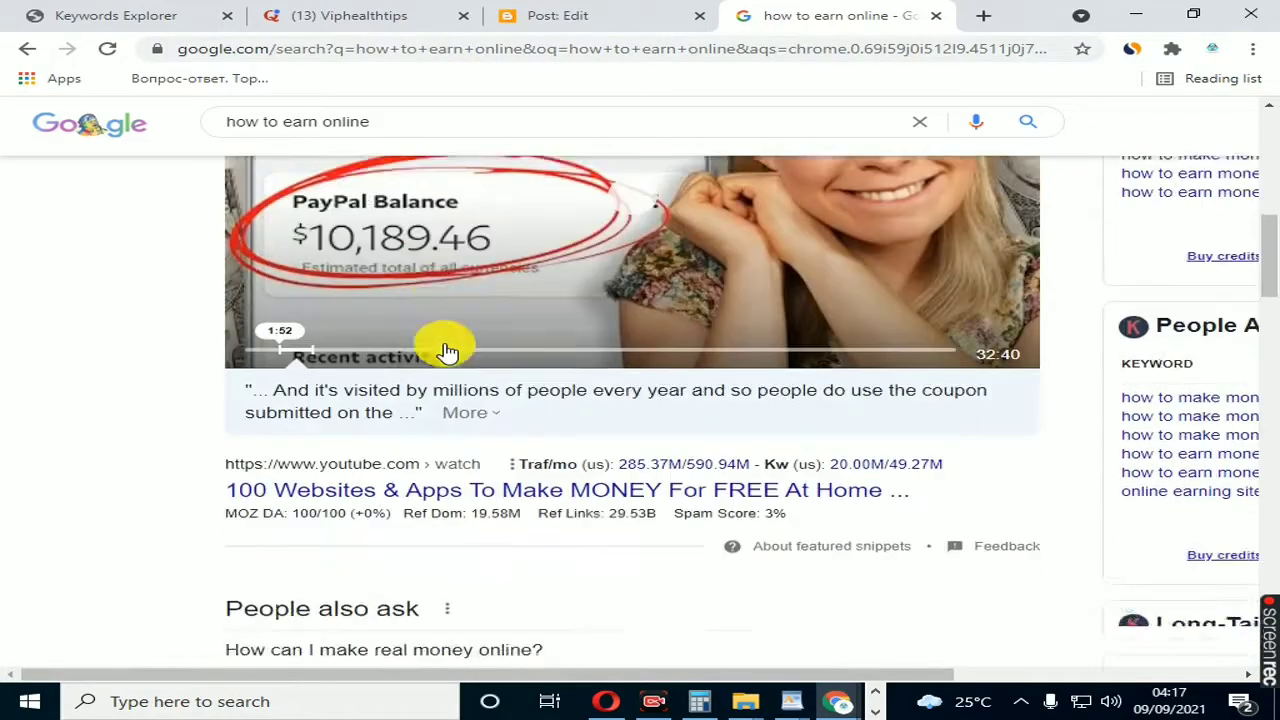
pyautogui.scroll(4, 447, 345)
pyautogui.rightClick(356, 355)
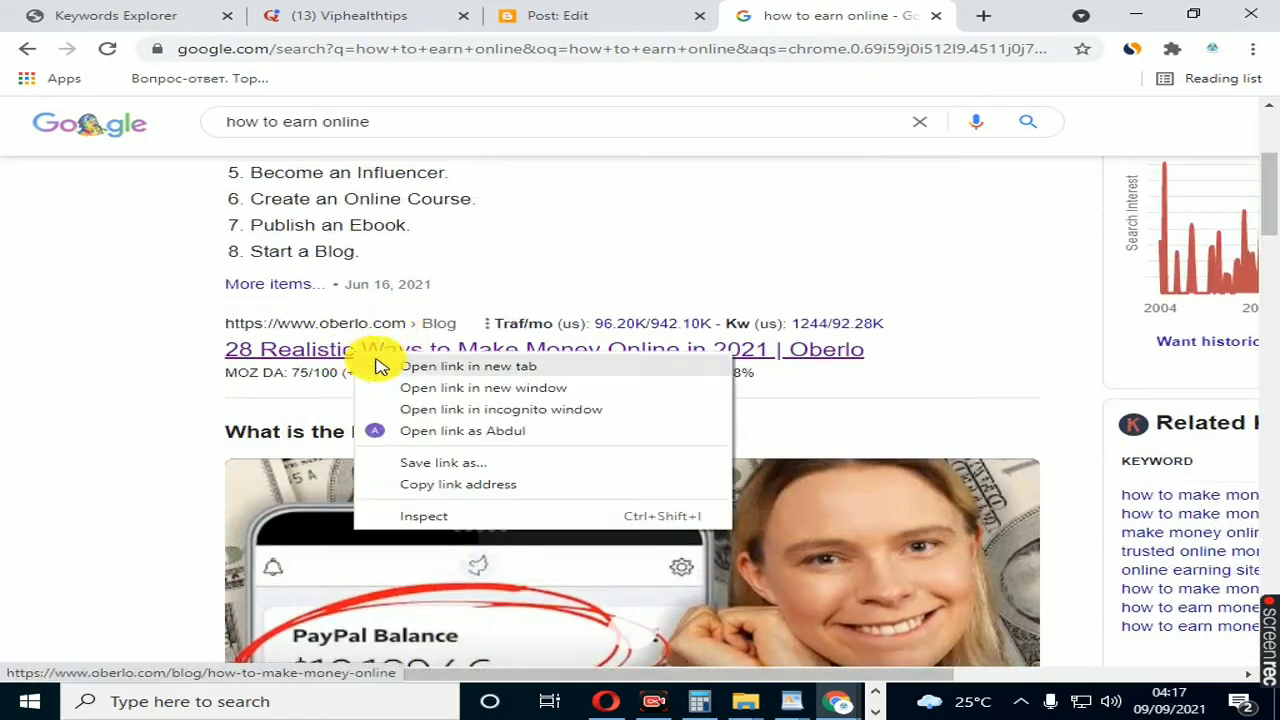
pyautogui.click(434, 366)
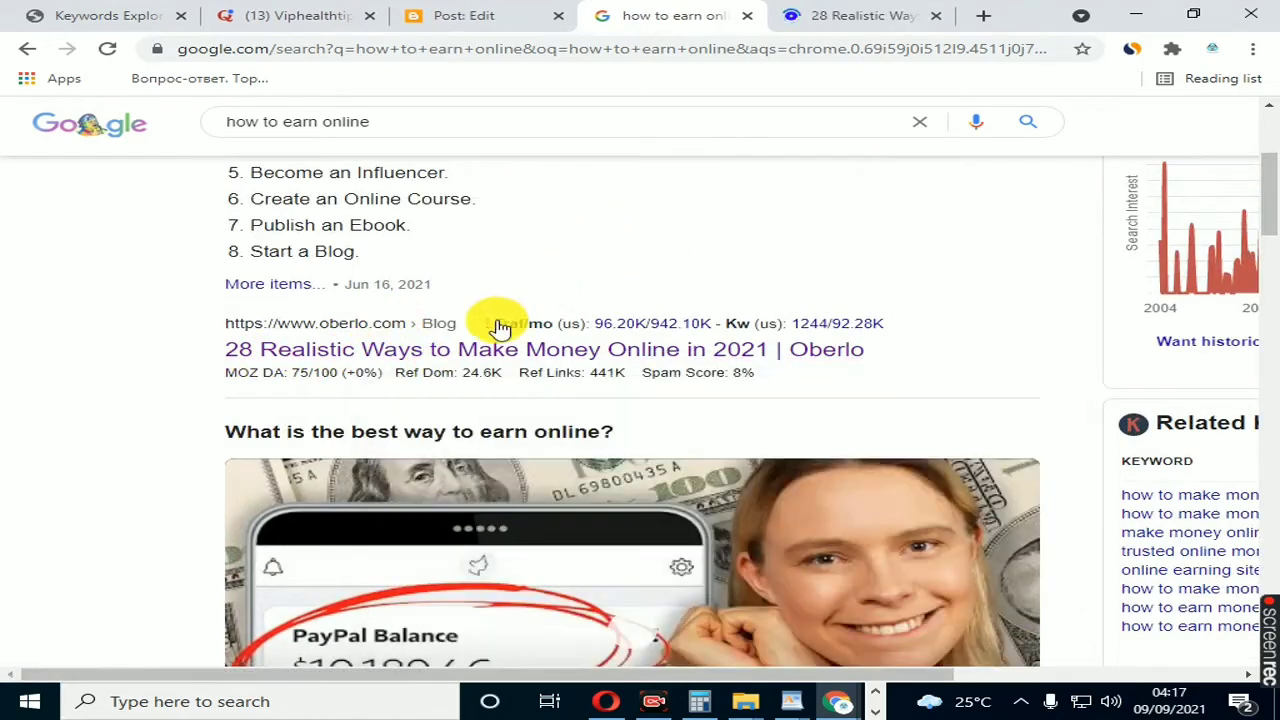
pyautogui.click(838, 28)
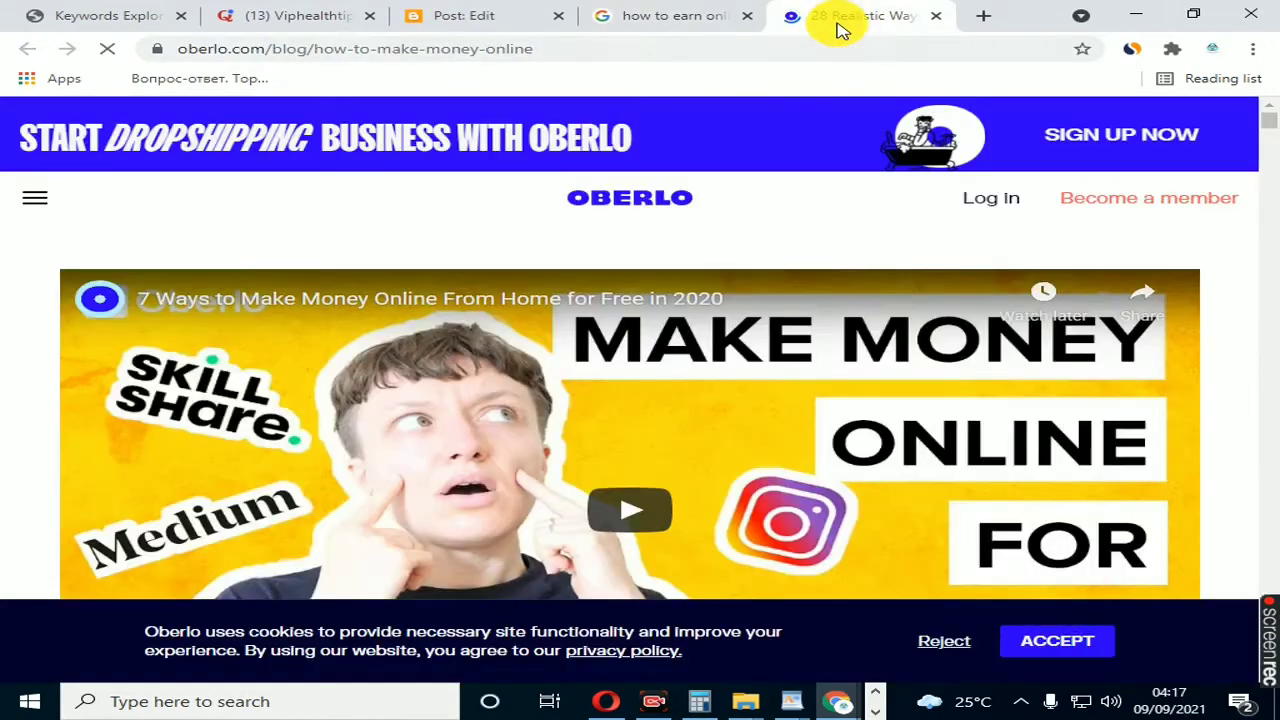
# Step: Copy the article's whole paragraph beginning "In case you don't know what dropshipping is"
pyautogui.scroll(-10, 525, 382)
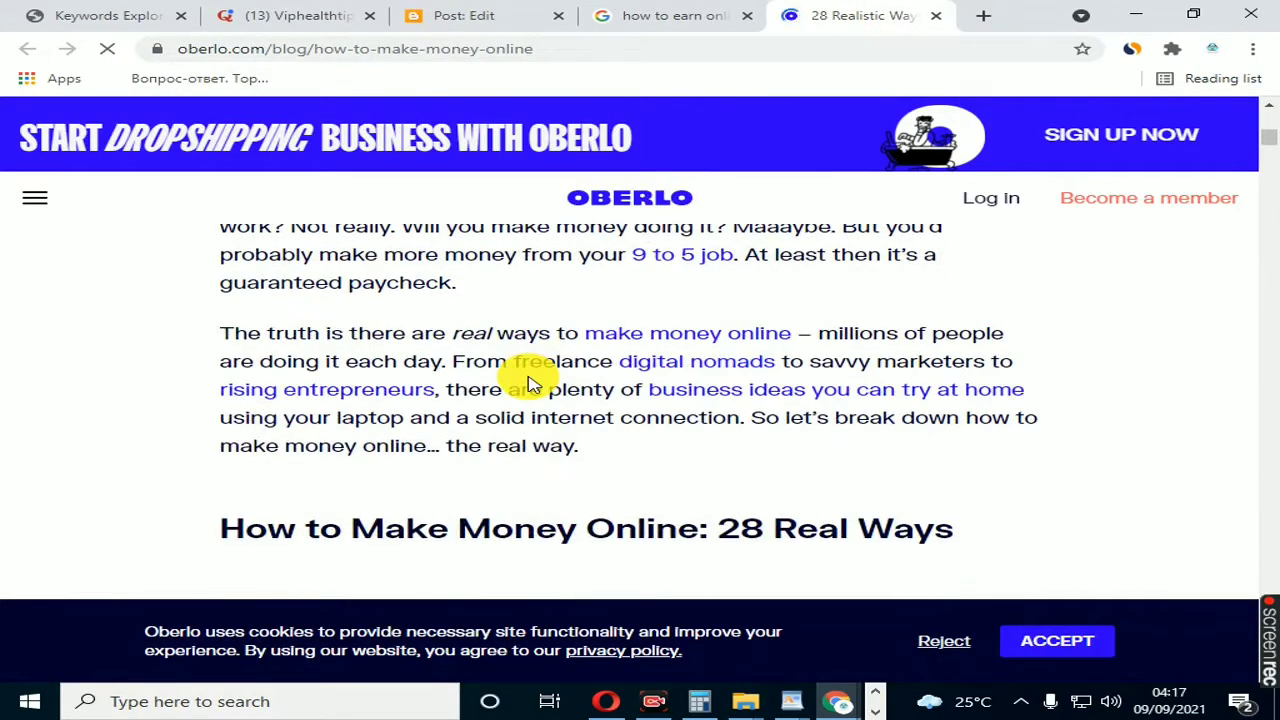
pyautogui.scroll(-10, 530, 385)
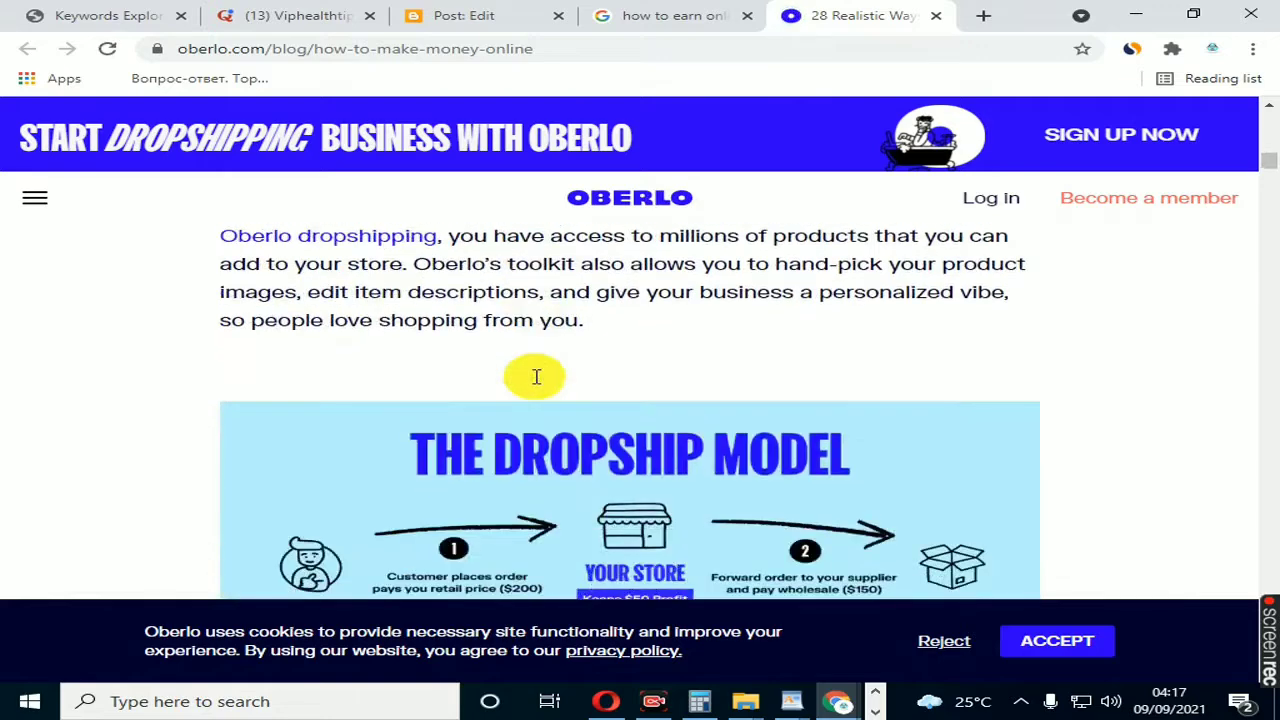
pyautogui.scroll(1, 536, 376)
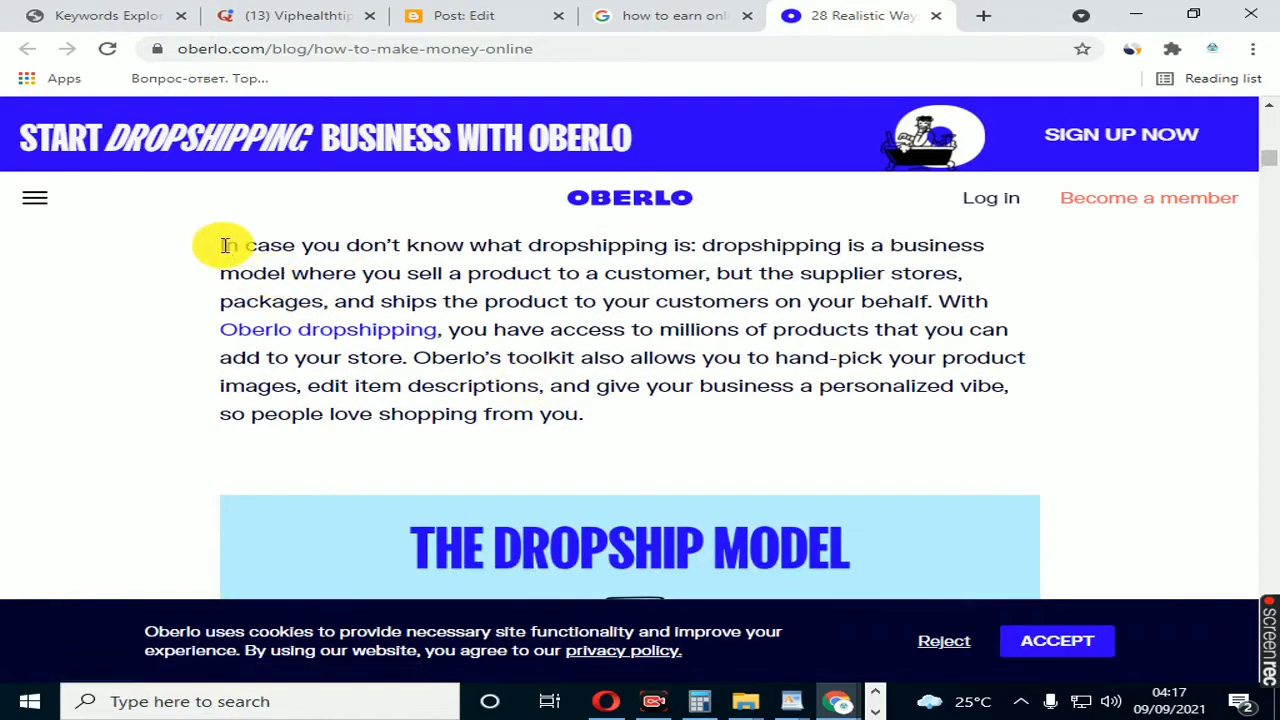
pyautogui.moveTo(225, 245); pyautogui.dragTo(590, 418)
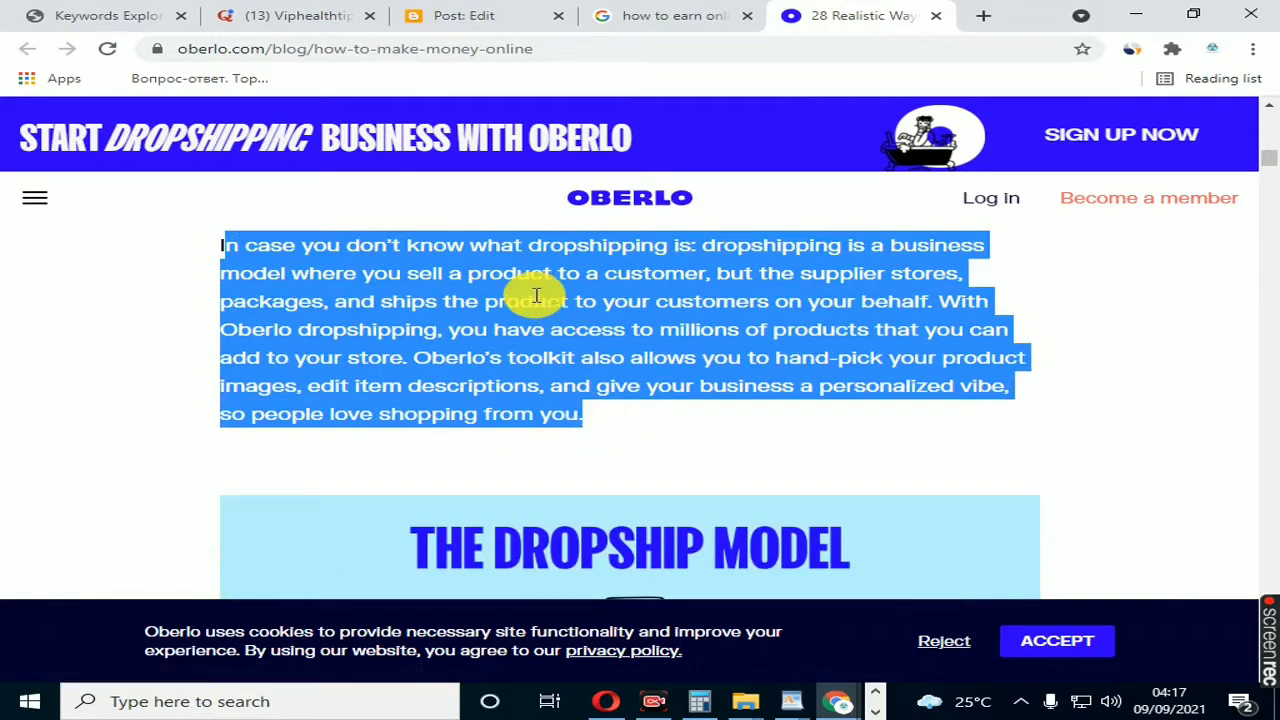
pyautogui.click(387, 272)
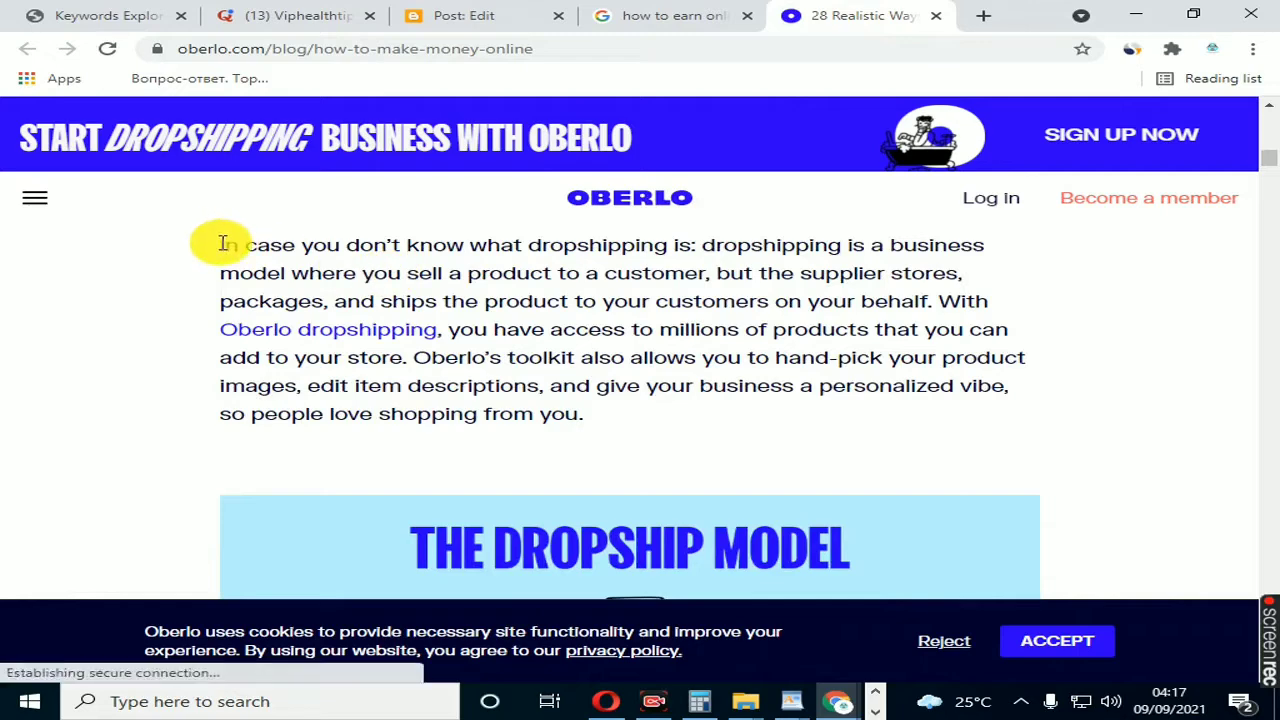
pyautogui.moveTo(222, 244); pyautogui.dragTo(666, 403)
pyautogui.rightClick(549, 343)
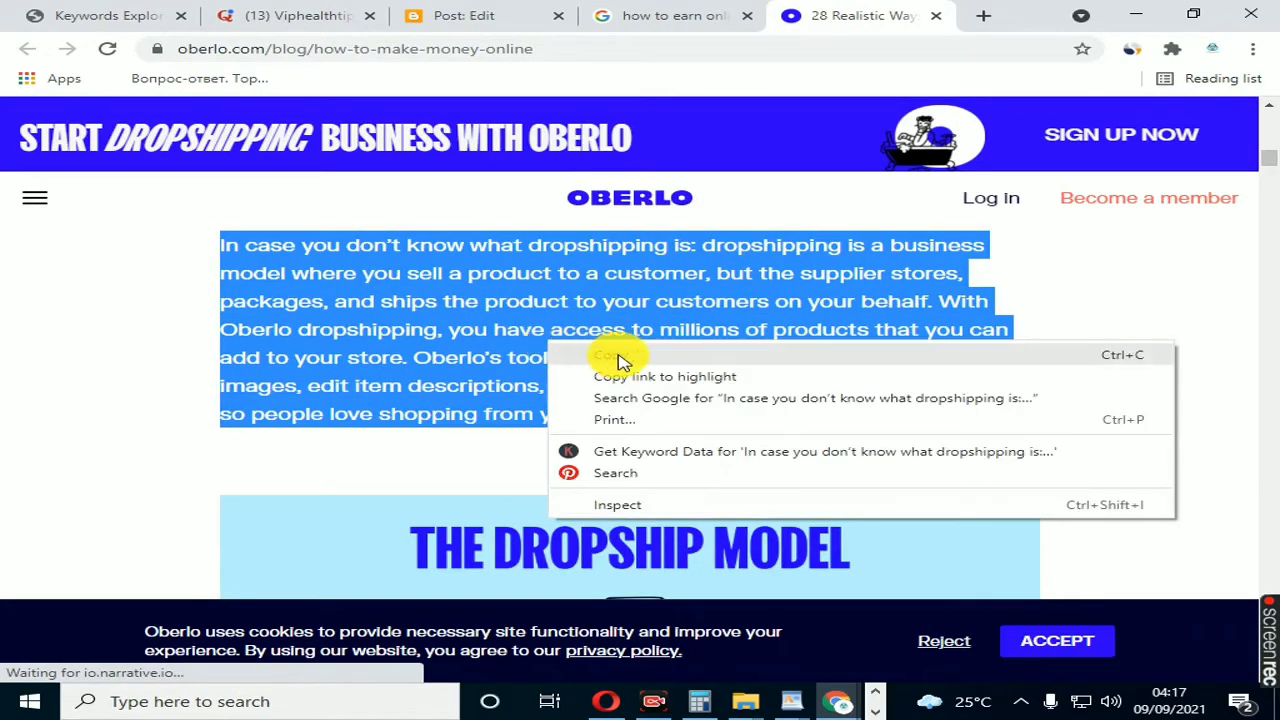
pyautogui.click(620, 357)
# Step: Paste the copied dropshipping paragraph into the Blogger post body and remove the link from "Oberlo dropshipping"
pyautogui.click(468, 15)
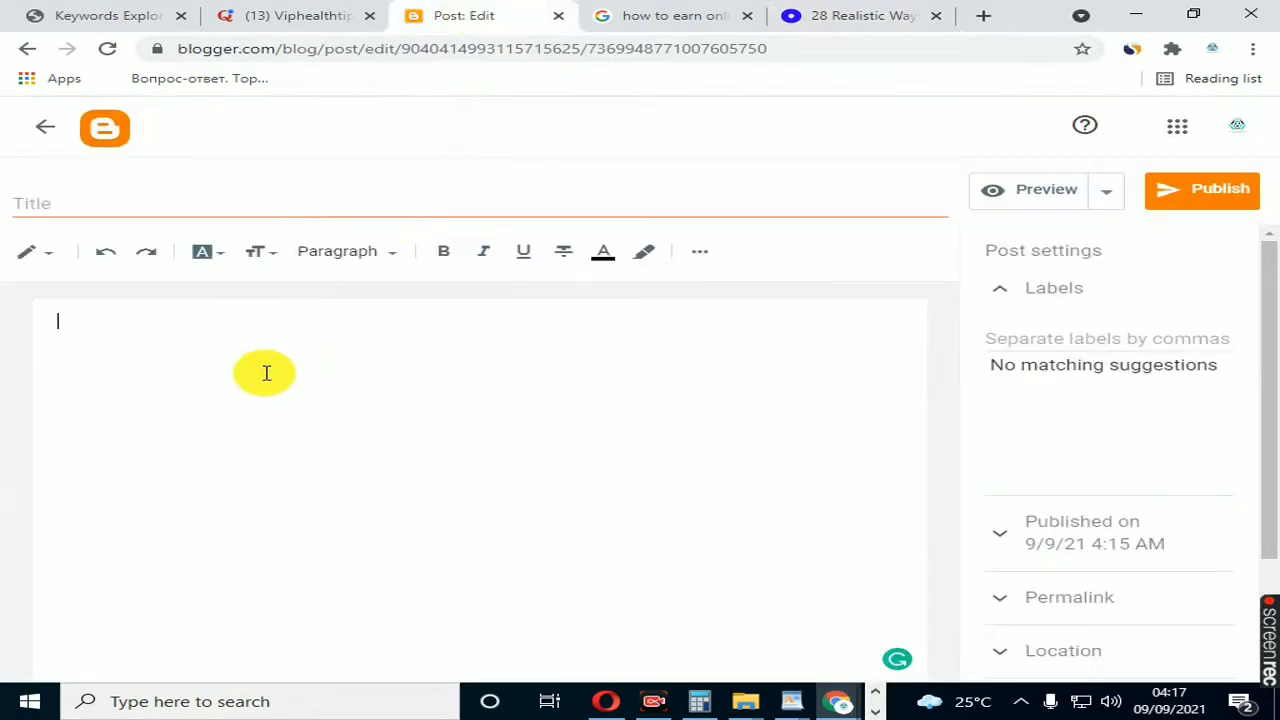
pyautogui.rightClick(158, 355)
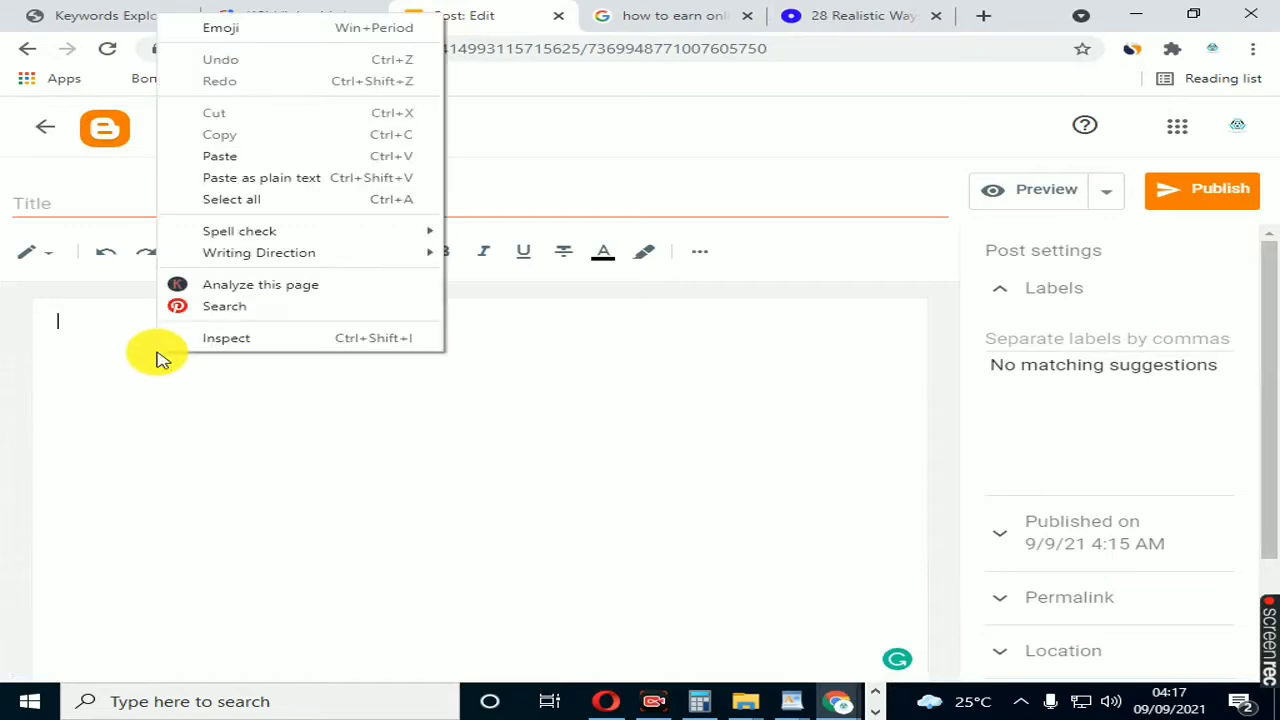
pyautogui.click(262, 159)
pyautogui.click(634, 358)
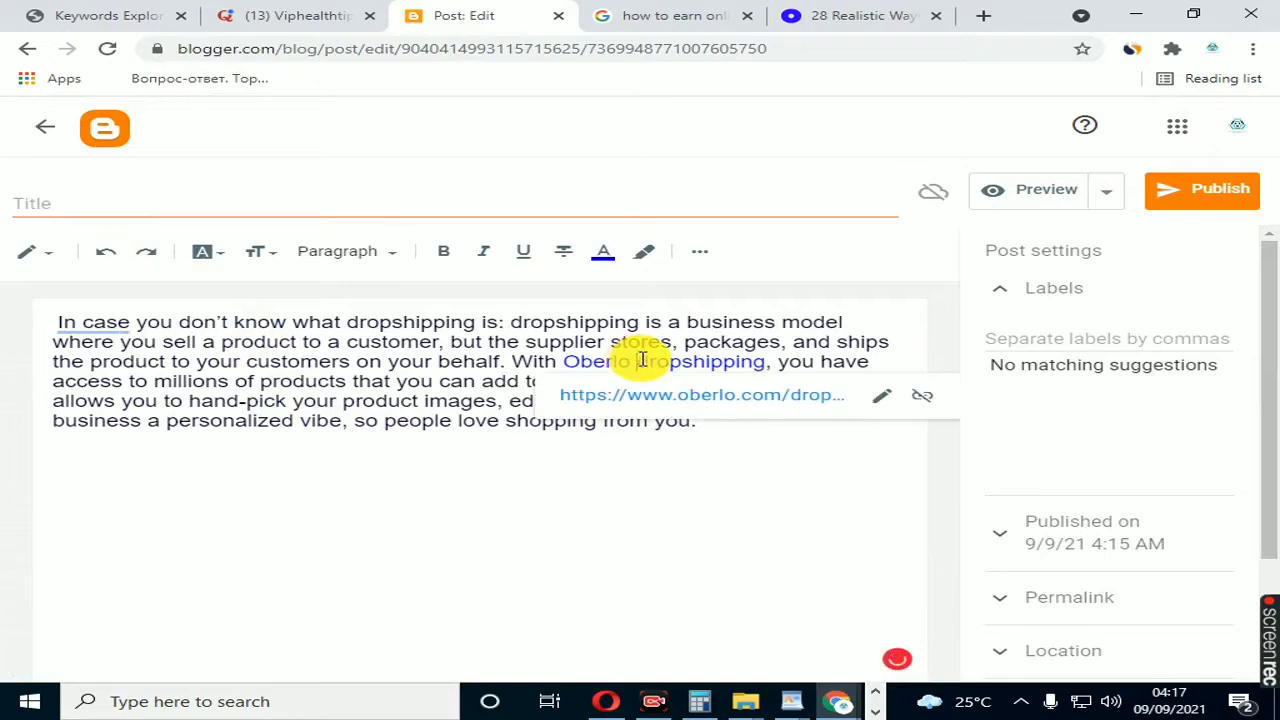
pyautogui.click(922, 397)
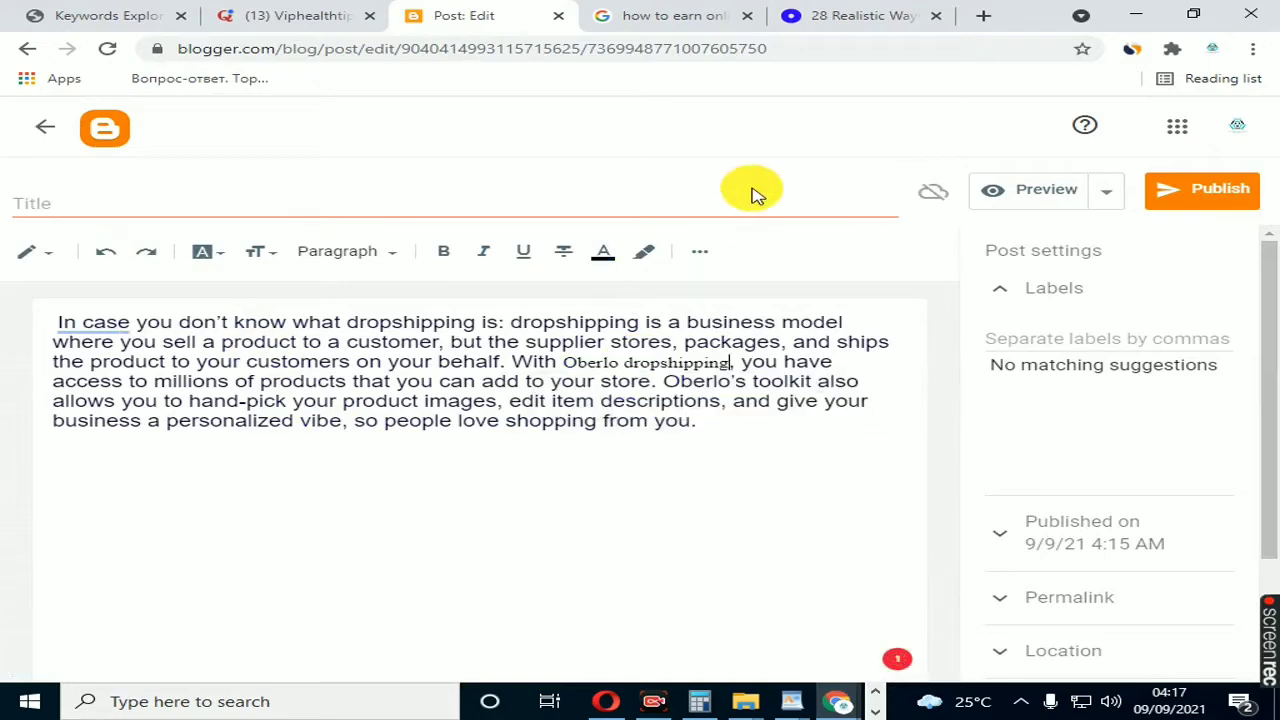
# Step: Copy the Oberlo article's whole paragraph beginning "Print on demand is similar to dropshipping"
pyautogui.click(829, 18)
pyautogui.scroll(-10, 586, 330)
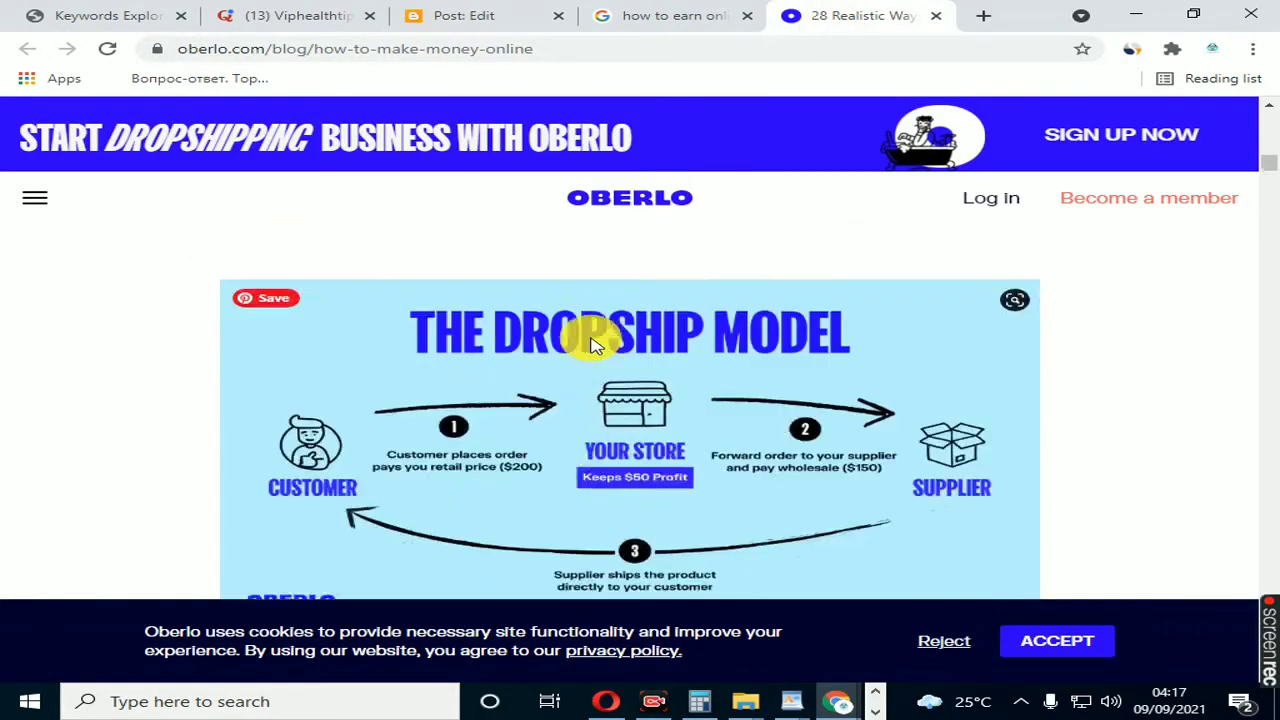
pyautogui.scroll(-4, 597, 345)
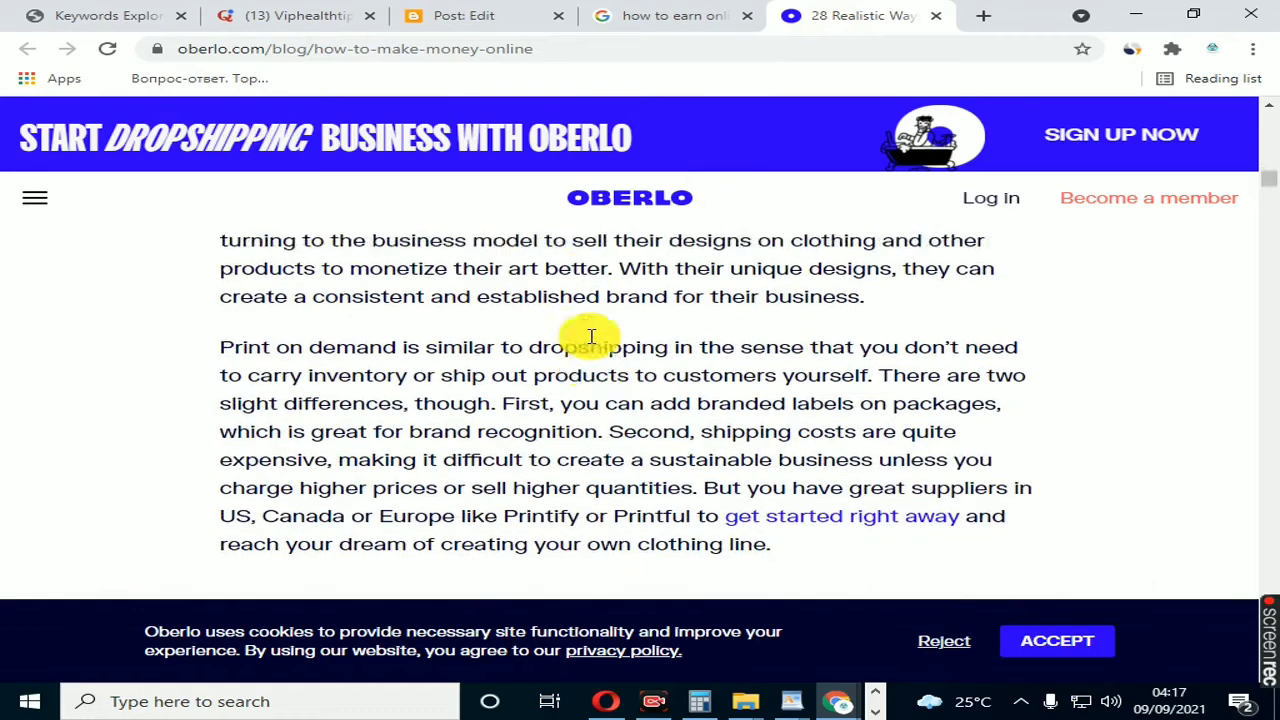
pyautogui.scroll(1, 589, 337)
pyautogui.scroll(-1, 228, 316)
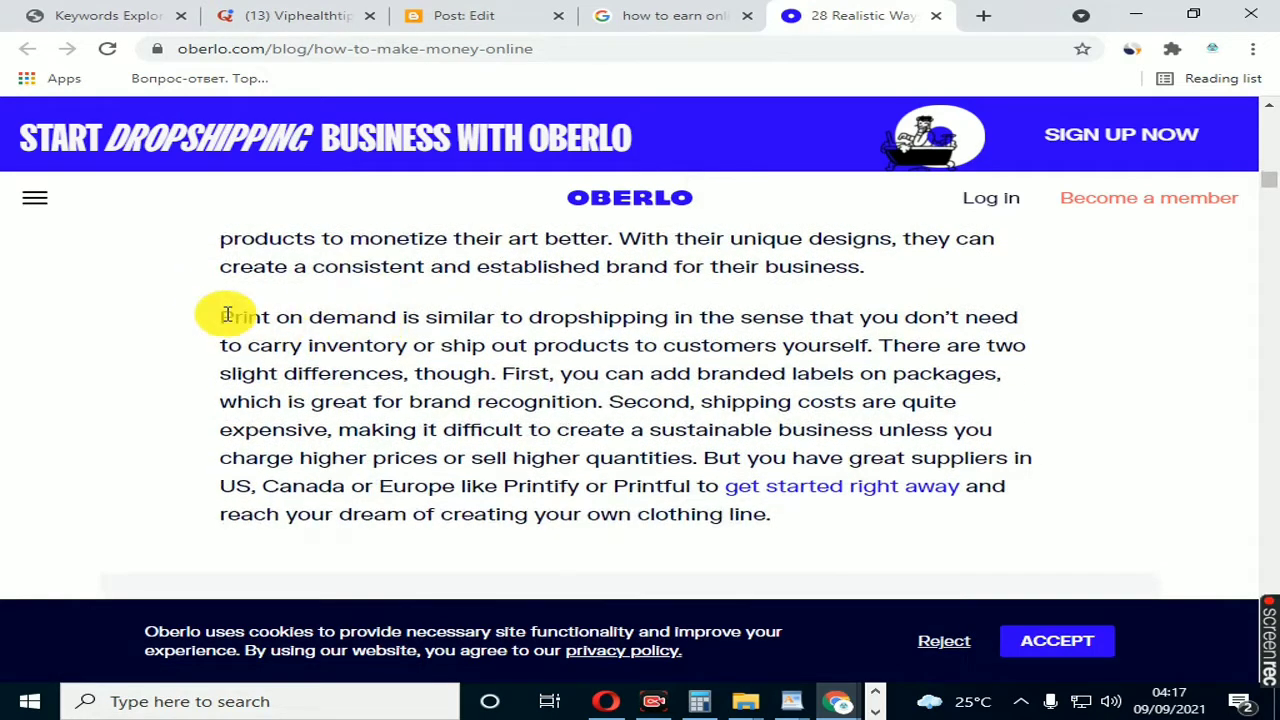
pyautogui.moveTo(222, 319); pyautogui.dragTo(466, 431)
pyautogui.moveTo(626, 486); pyautogui.dragTo(787, 522)
pyautogui.click(384, 386)
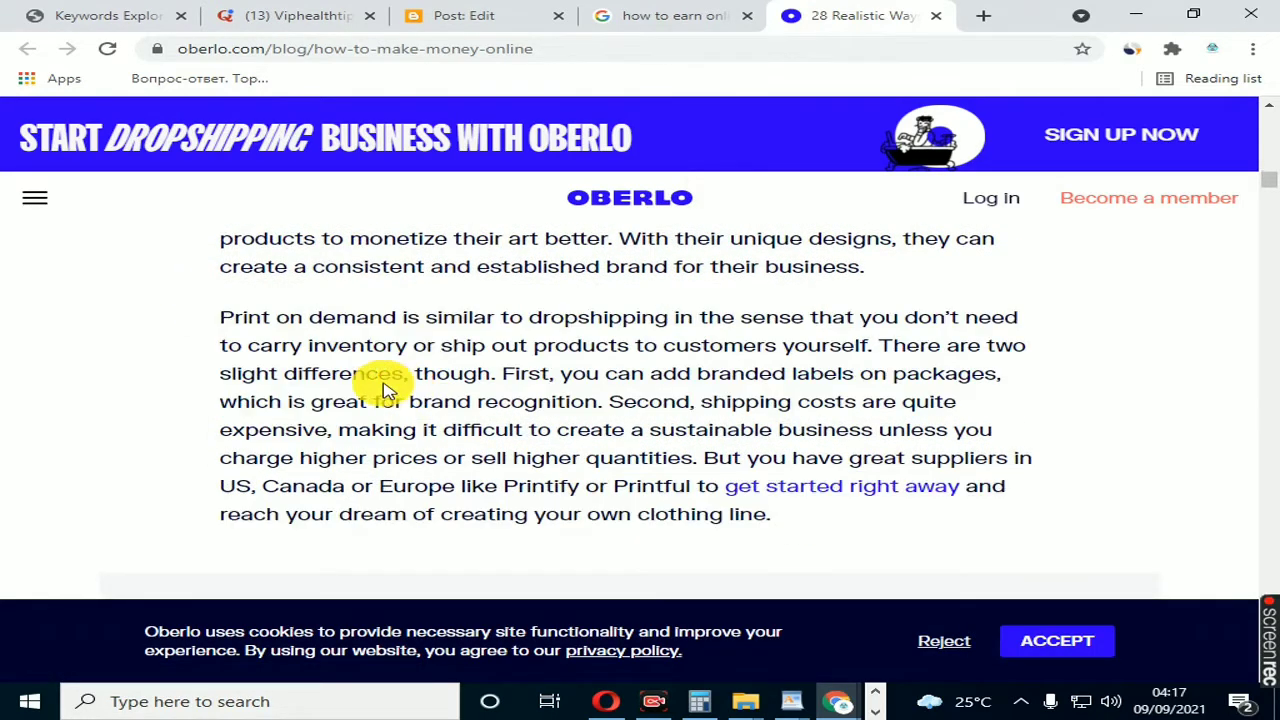
pyautogui.moveTo(222, 319); pyautogui.dragTo(694, 514)
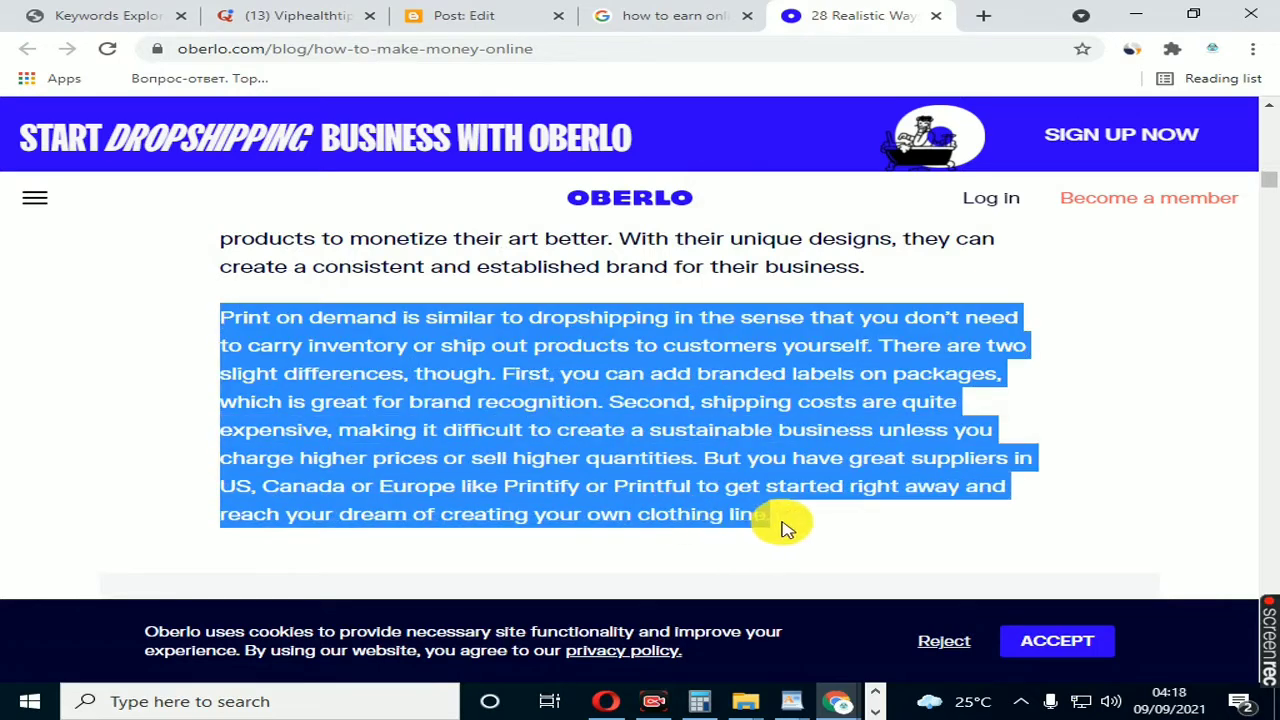
pyautogui.rightClick(588, 470)
pyautogui.click(650, 478)
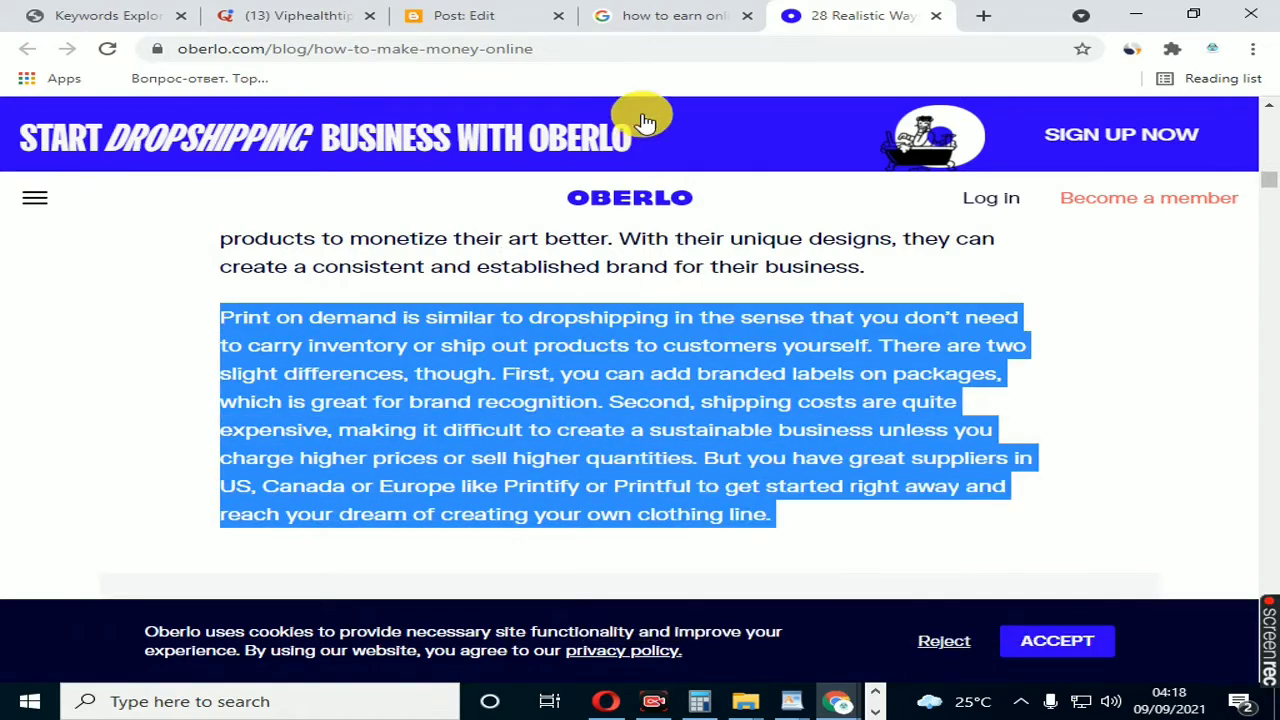
# Step: Paste the print-on-demand paragraph below the first one in the Blogger post and remove the link from "get started right away"
pyautogui.click(465, 28)
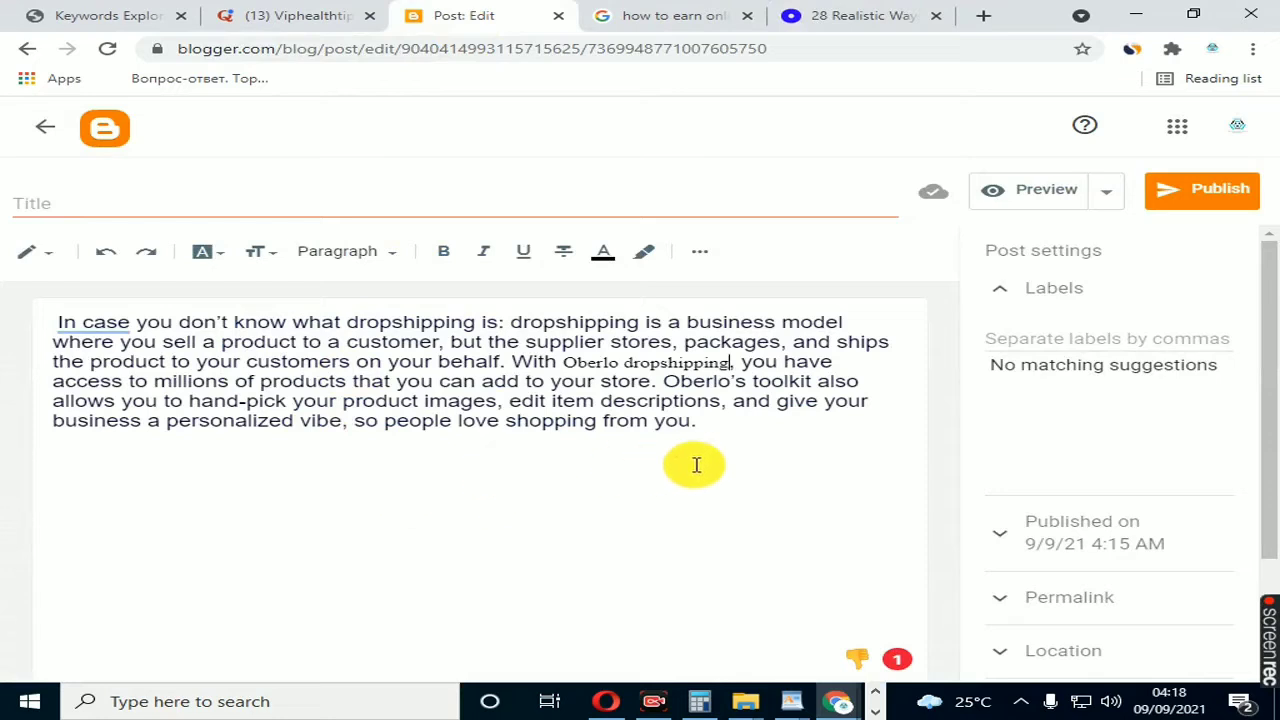
pyautogui.click(714, 433)
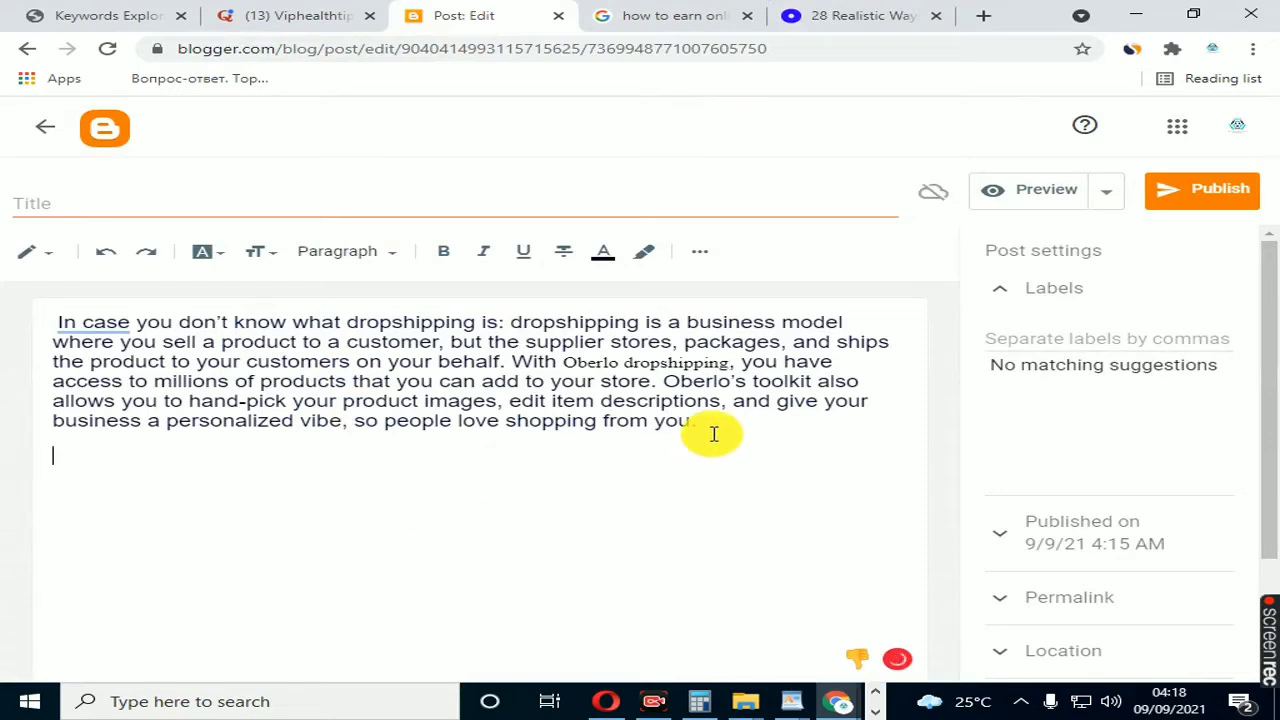
pyautogui.hotkey('ctrl', 'v')
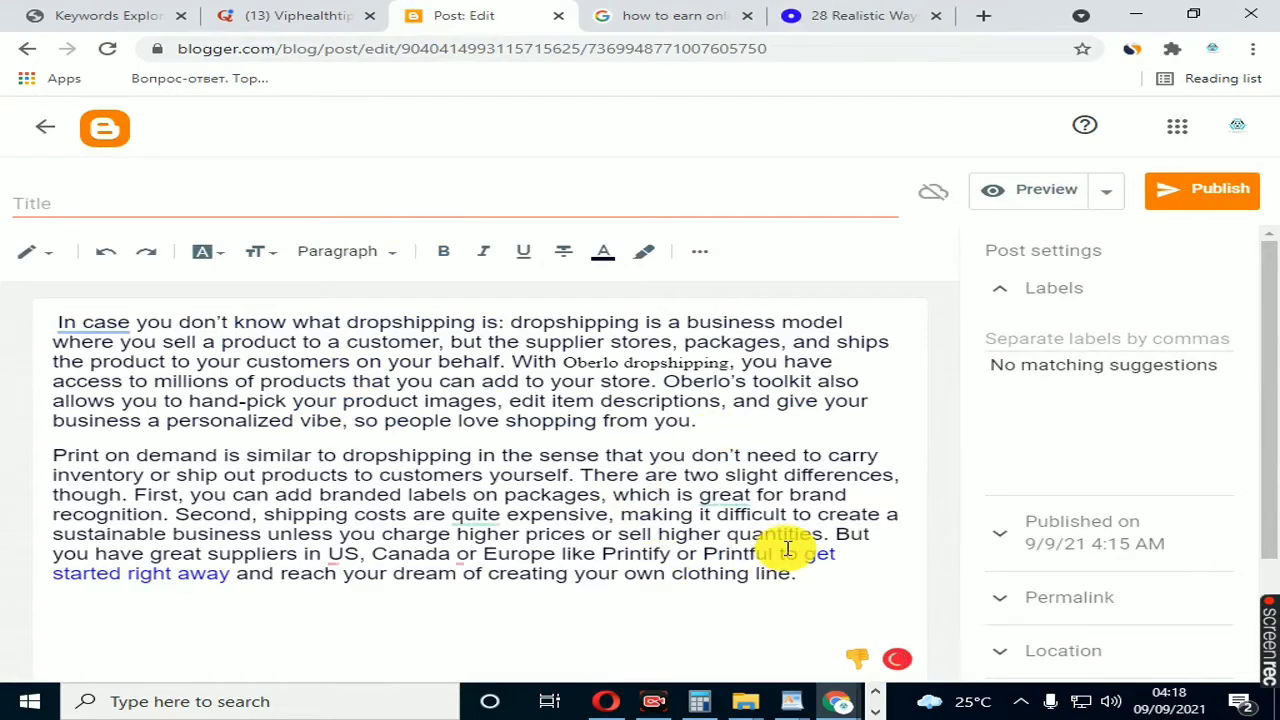
pyautogui.click(131, 580)
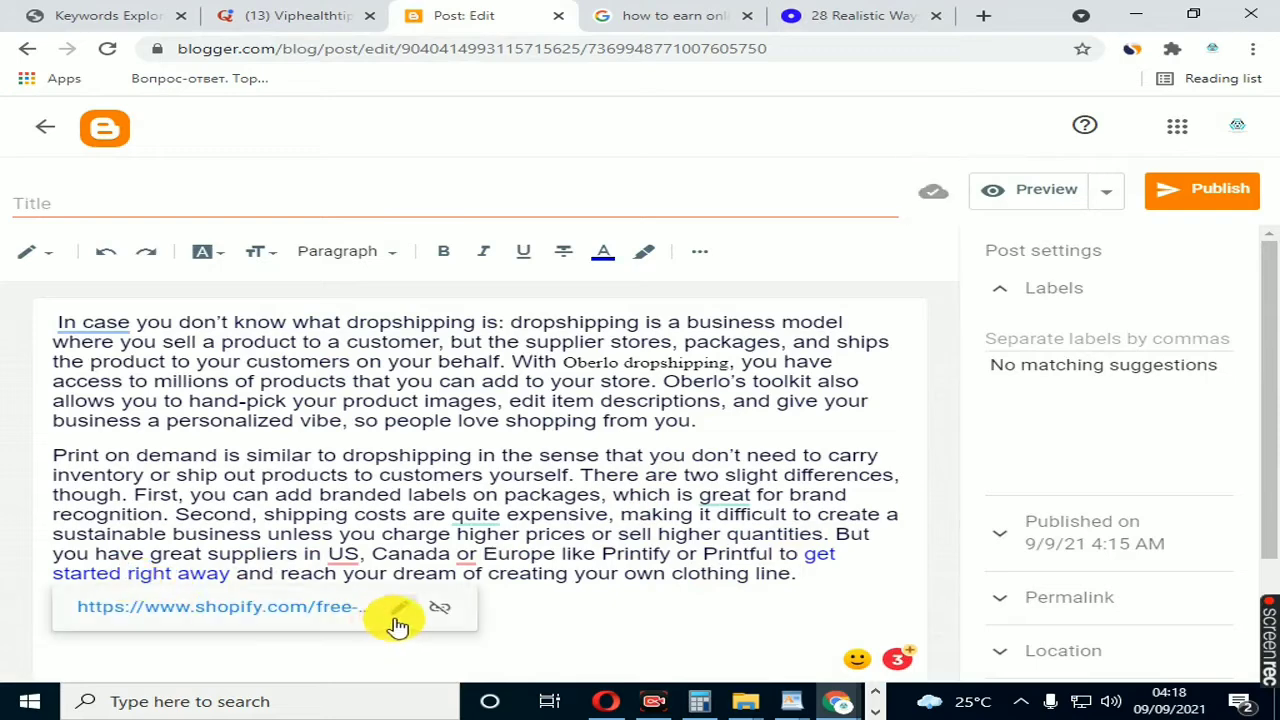
pyautogui.click(441, 609)
# Step: Accept the Grammarly corrections "the US" and the comma before "or" in the second paragraph
pyautogui.moveTo(351, 558)
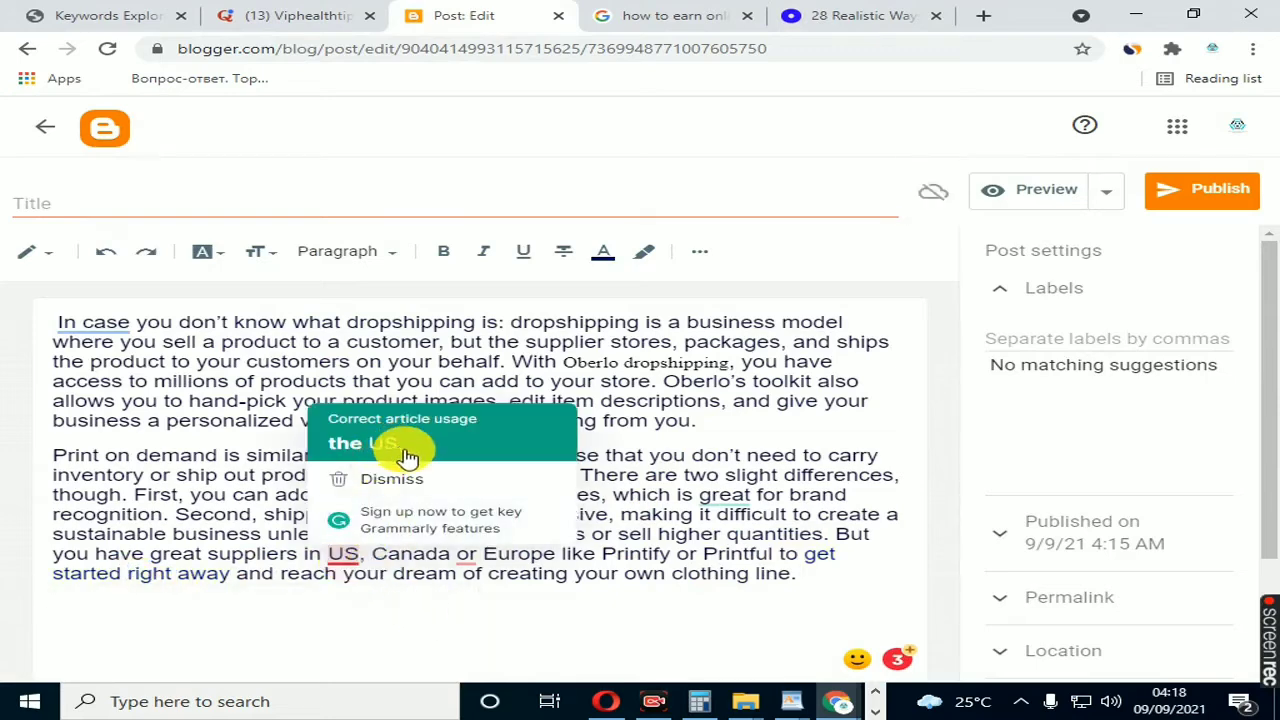
pyautogui.click(400, 447)
pyautogui.moveTo(510, 560)
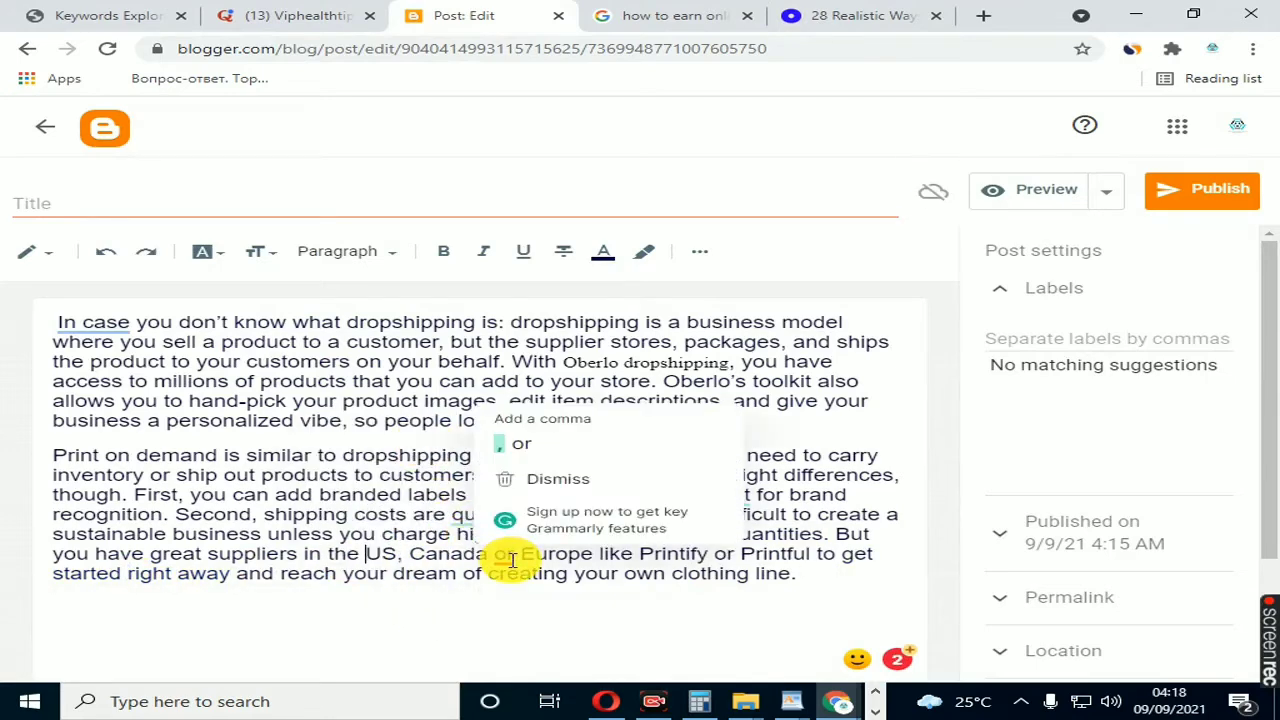
pyautogui.click(580, 443)
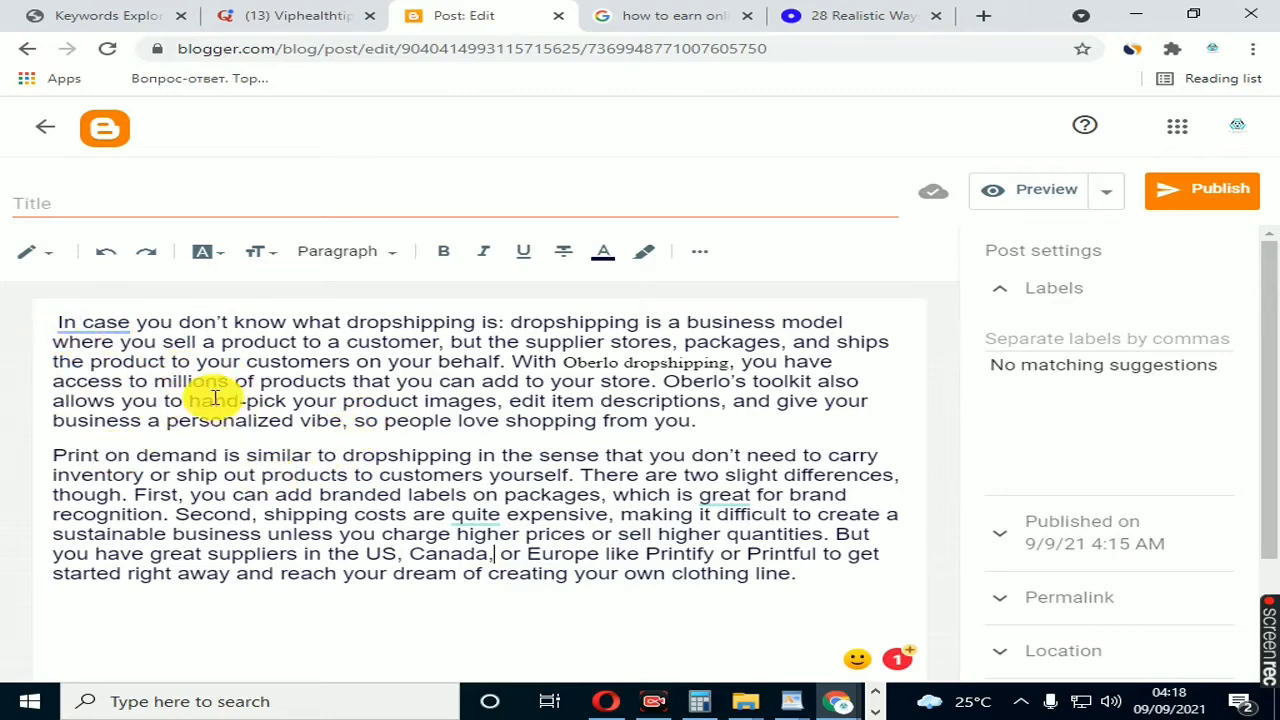
pyautogui.moveTo(60, 325); pyautogui.dragTo(808, 594)
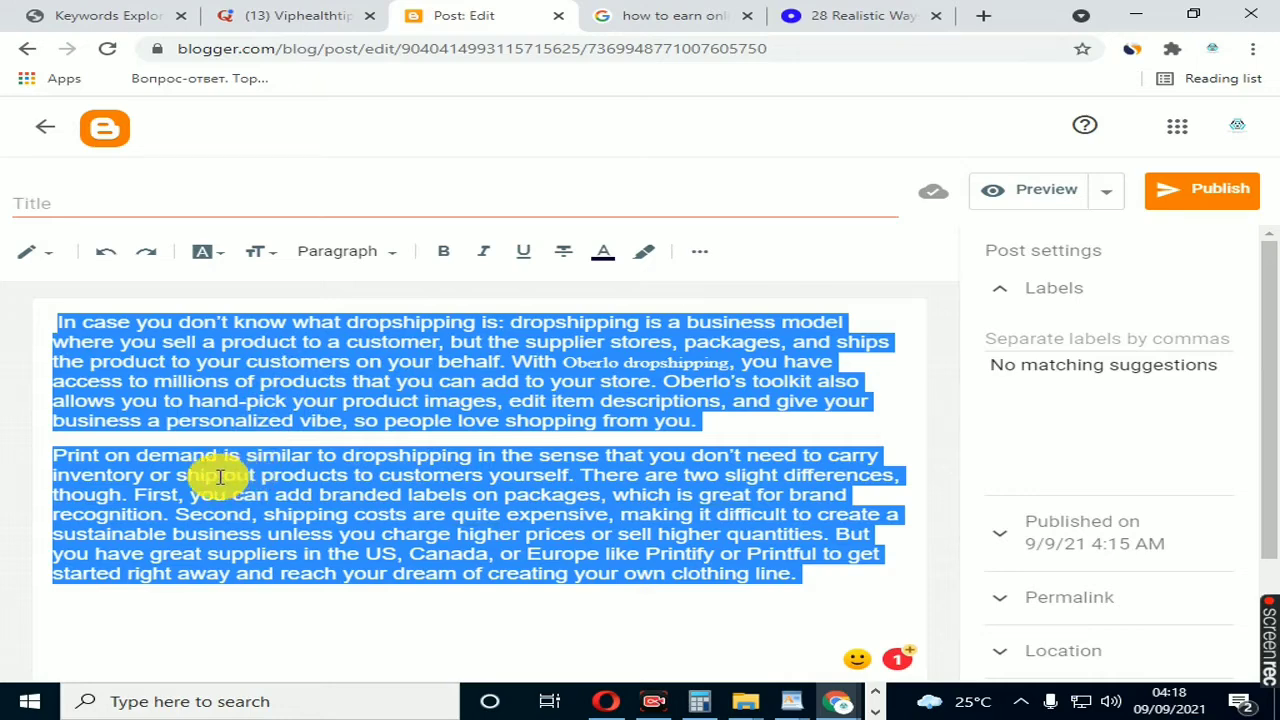
pyautogui.click(331, 468)
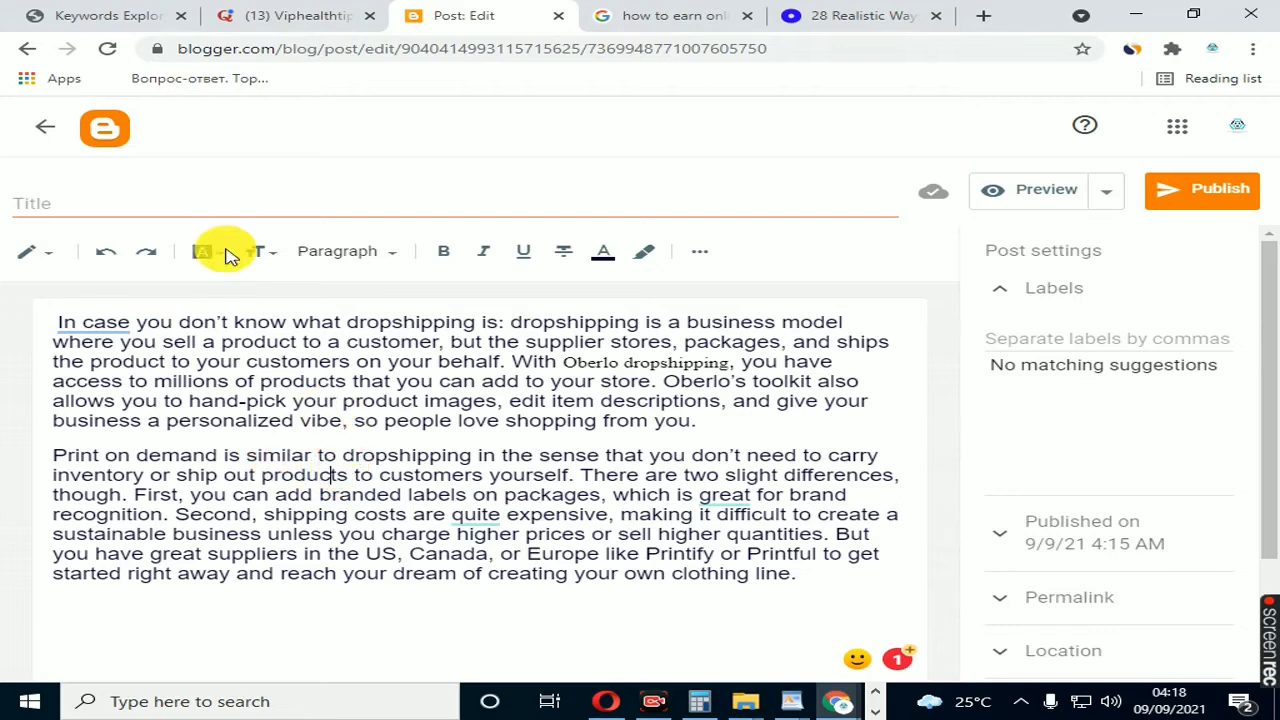
# Step: Copy the query "how to earn online" from the Google search page and paste it as the Blogger post's title
pyautogui.click(75, 205)
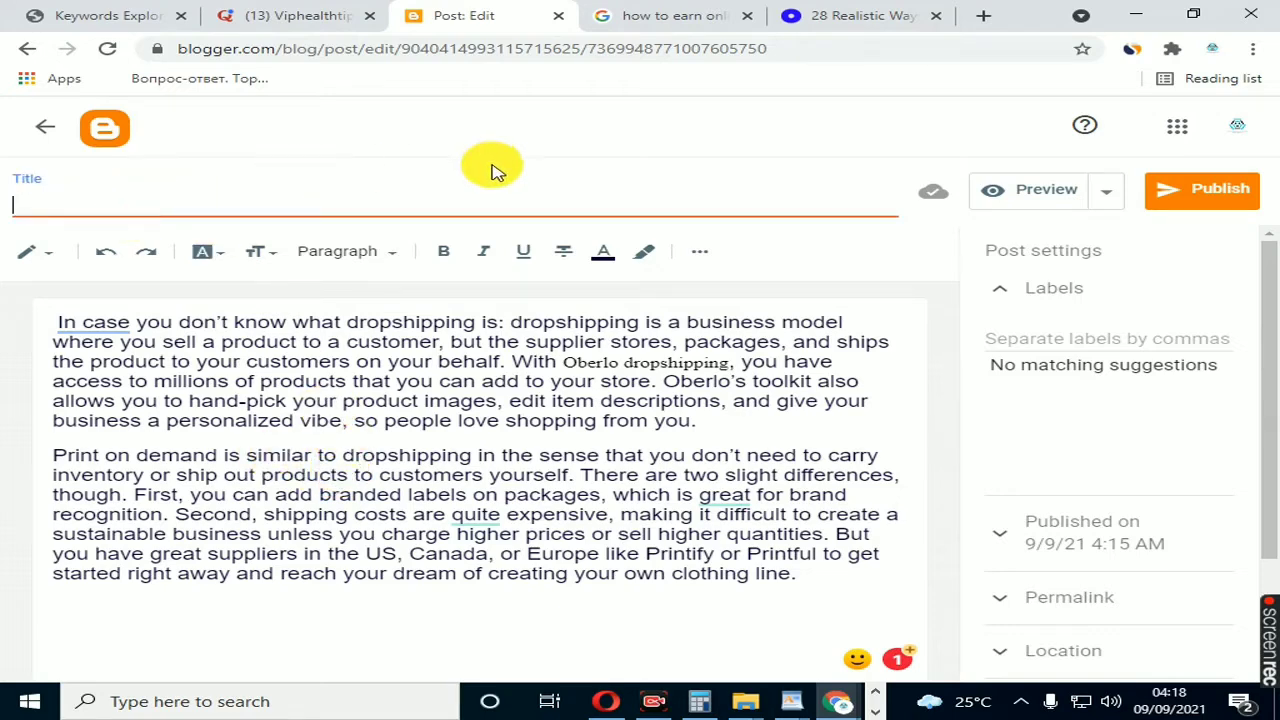
pyautogui.click(663, 22)
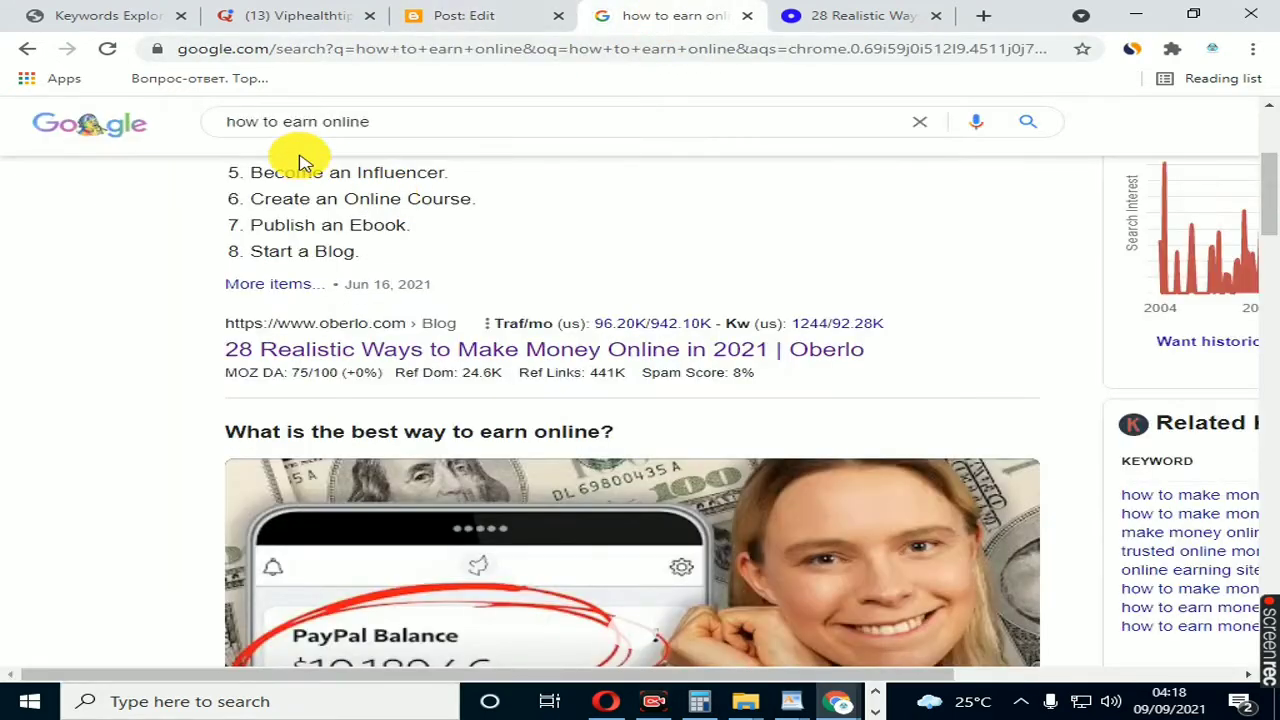
pyautogui.click(414, 123)
pyautogui.tripleClick(400, 123)
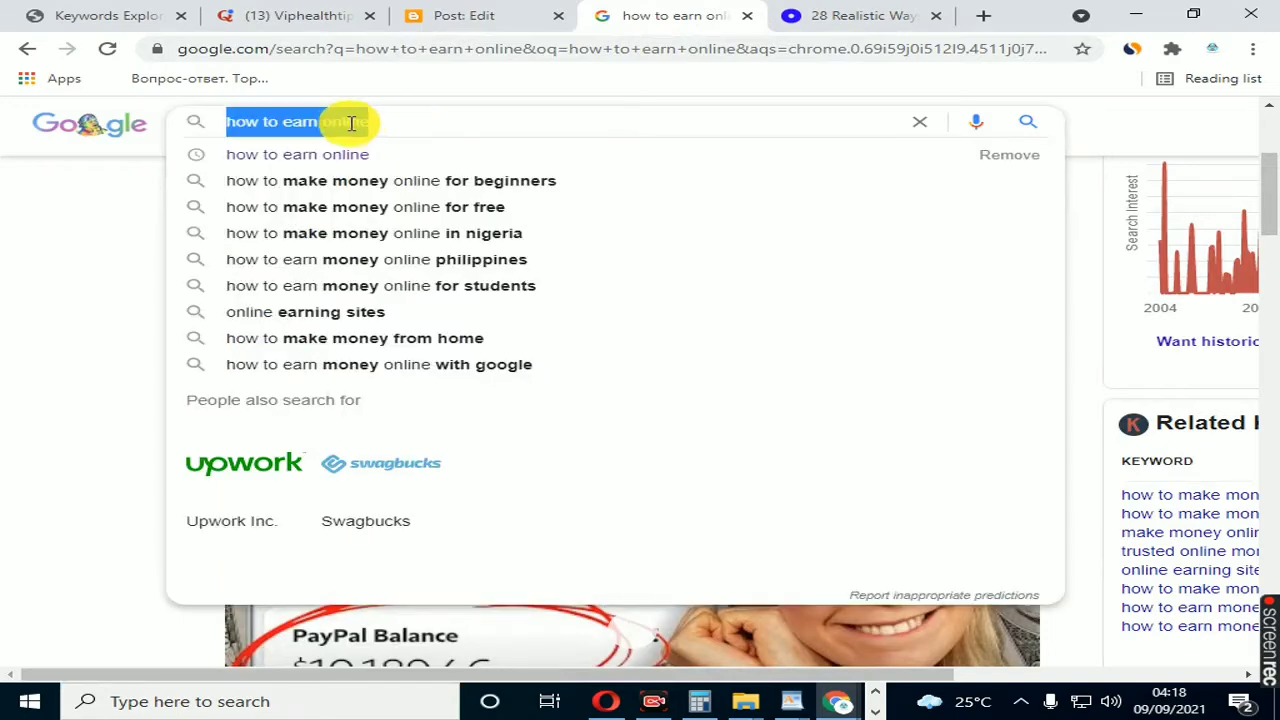
pyautogui.rightClick(345, 122)
pyautogui.click(433, 197)
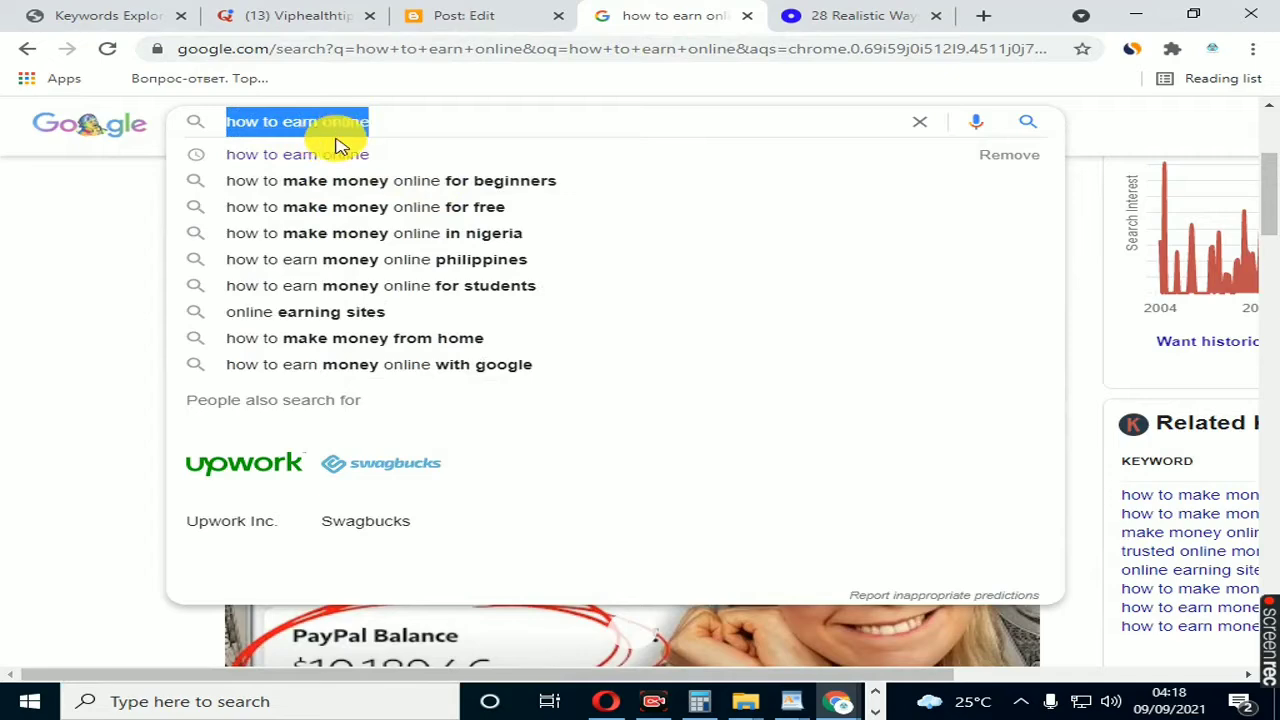
pyautogui.click(472, 20)
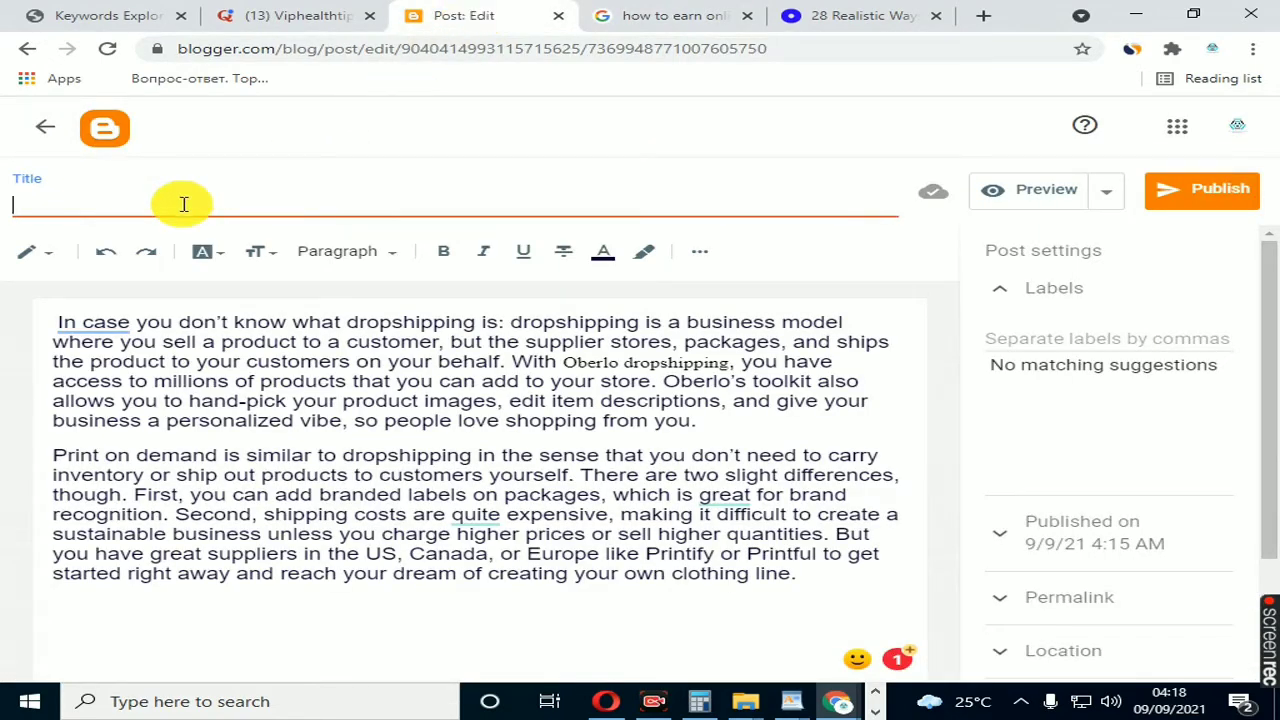
pyautogui.hotkey('ctrl', 'v')
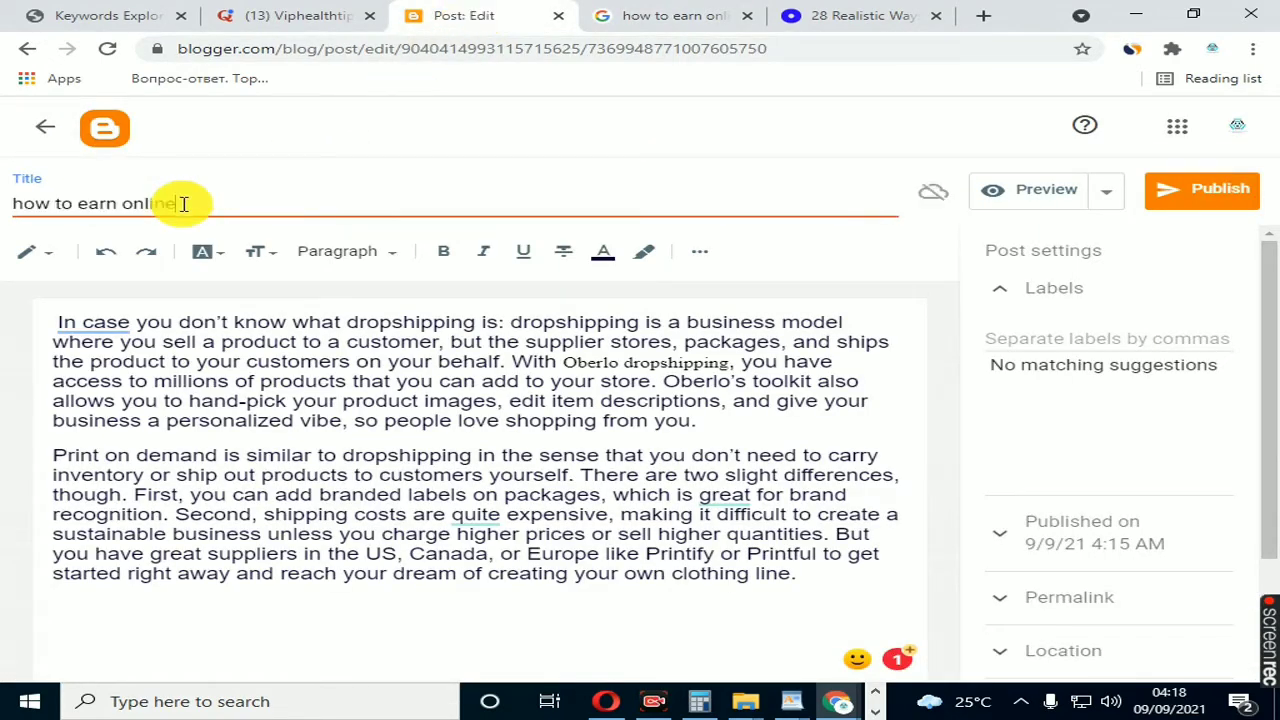
# Step: Capitalize the title's first letter and extend the title to read "How to earn online and make a rich man?"
pyautogui.click(23, 208)
pyautogui.press('BackSpace')
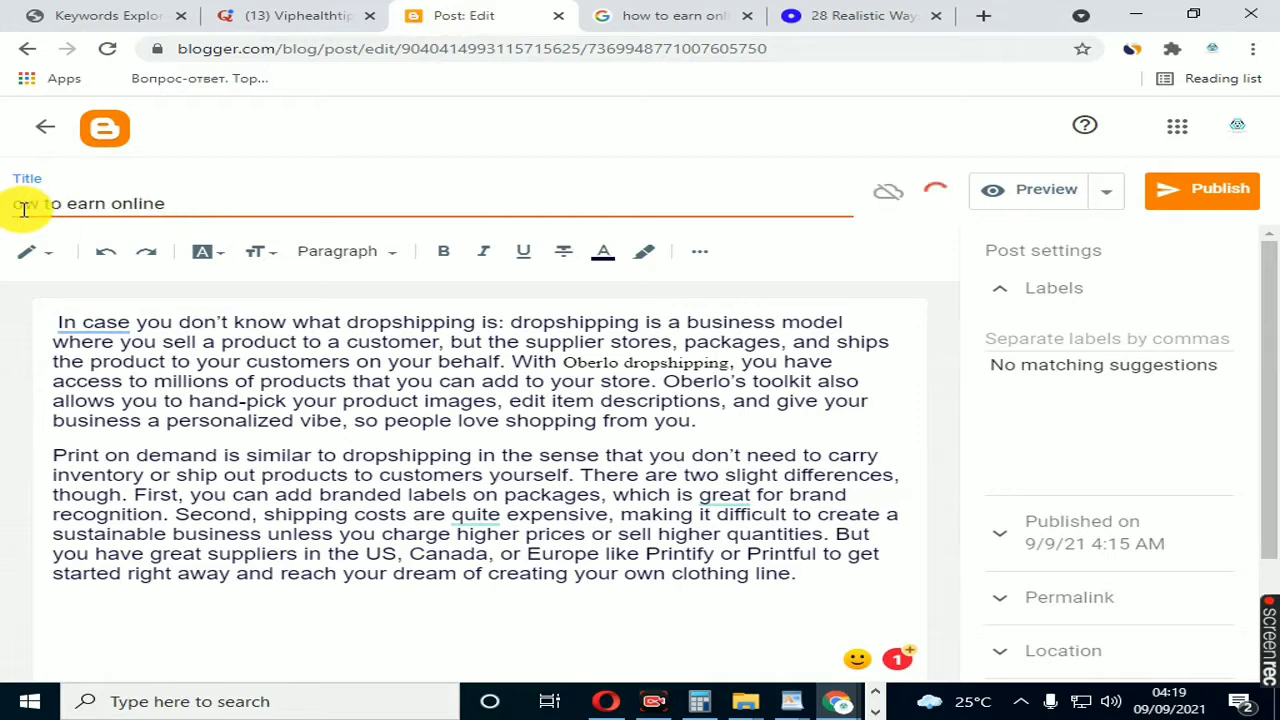
pyautogui.write('H')
pyautogui.click(236, 204)
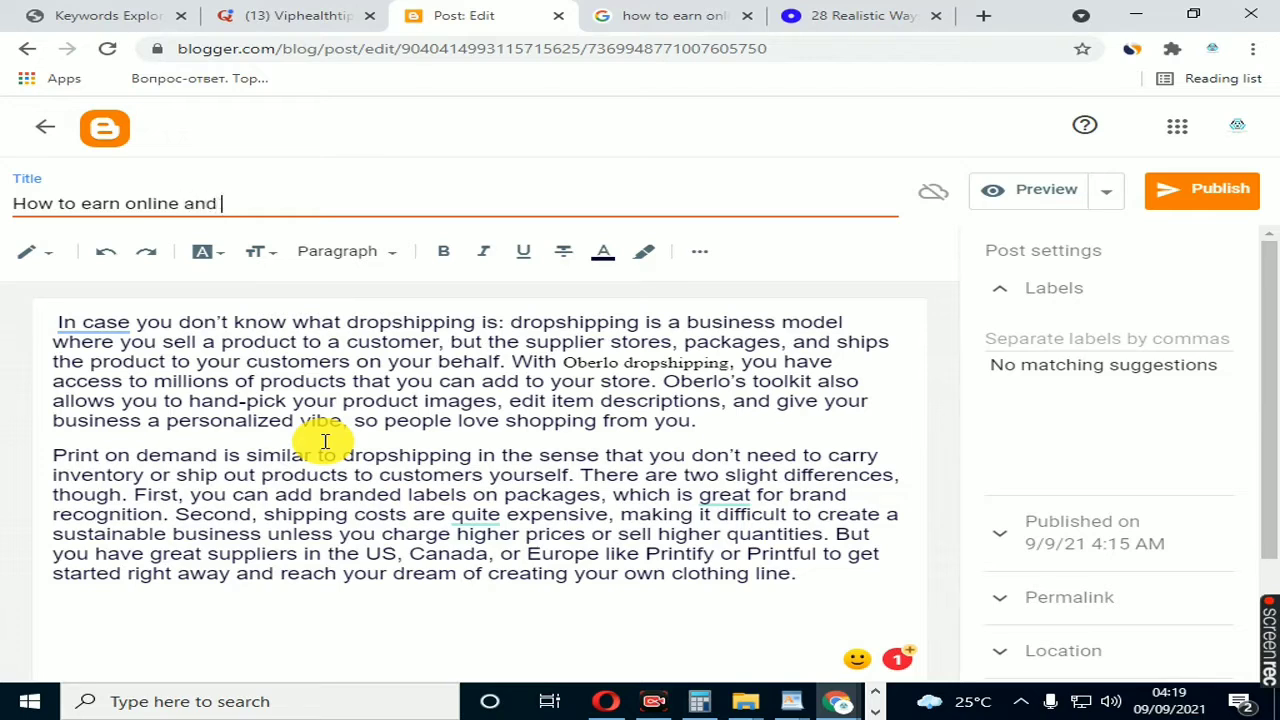
pyautogui.write('and make a rich man?')
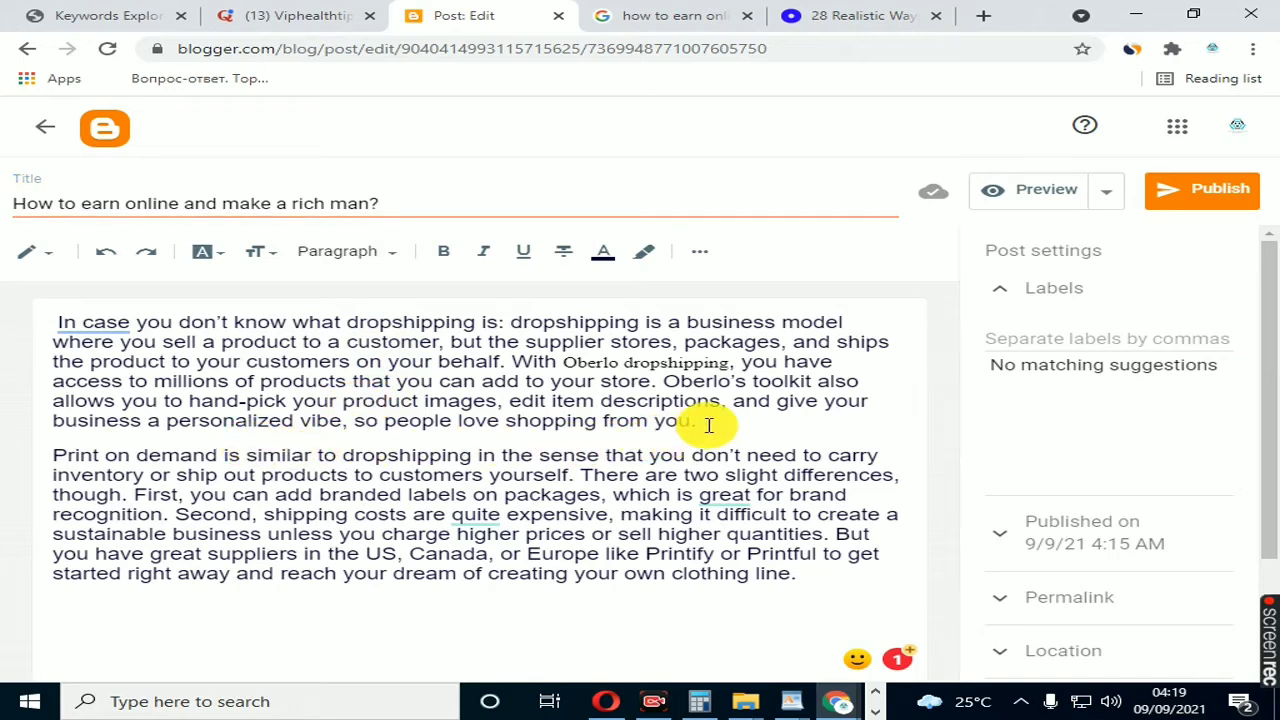
# Step: Add an empty line between the two paragraphs and start inserting an image uploaded from the computer
pyautogui.press('Return')
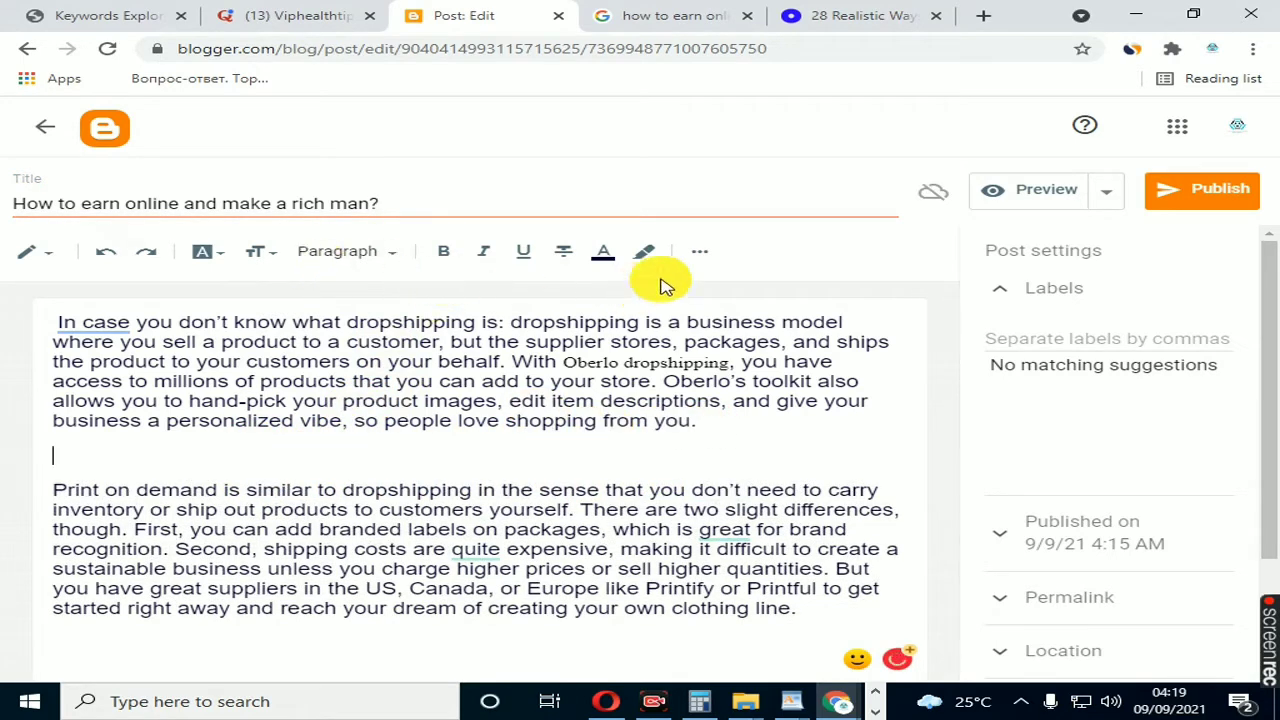
pyautogui.click(704, 257)
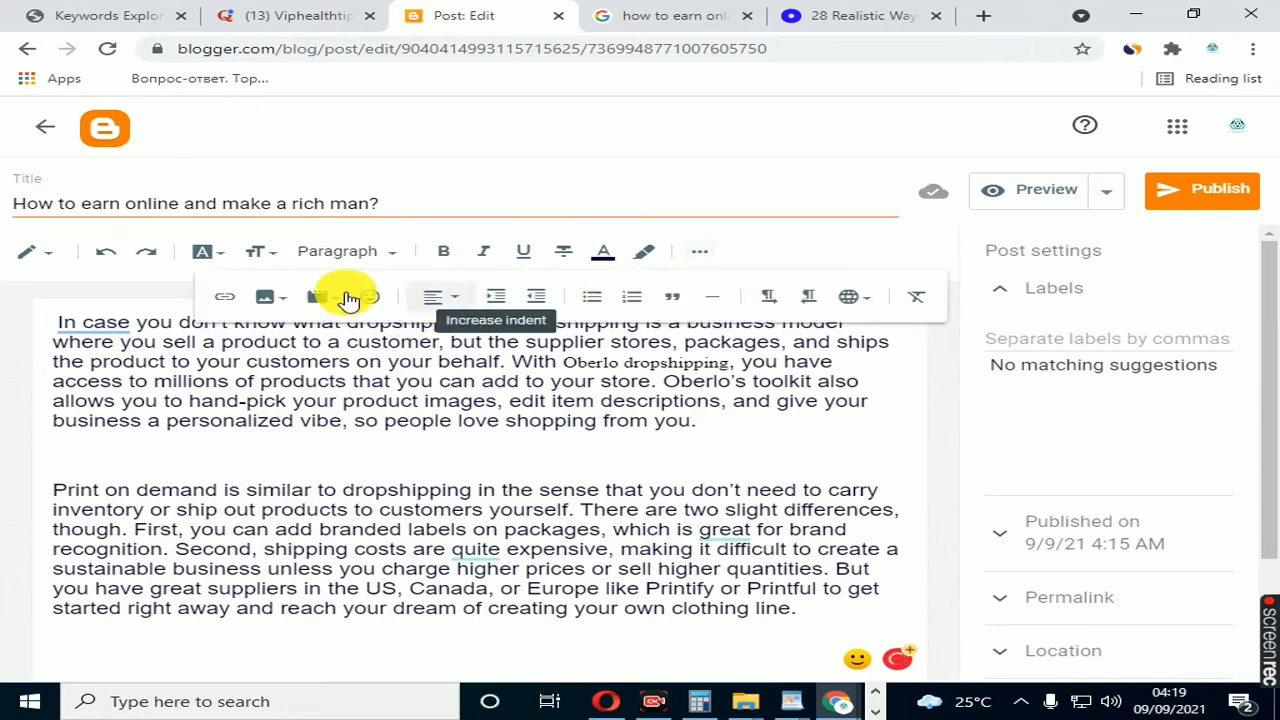
pyautogui.click(264, 295)
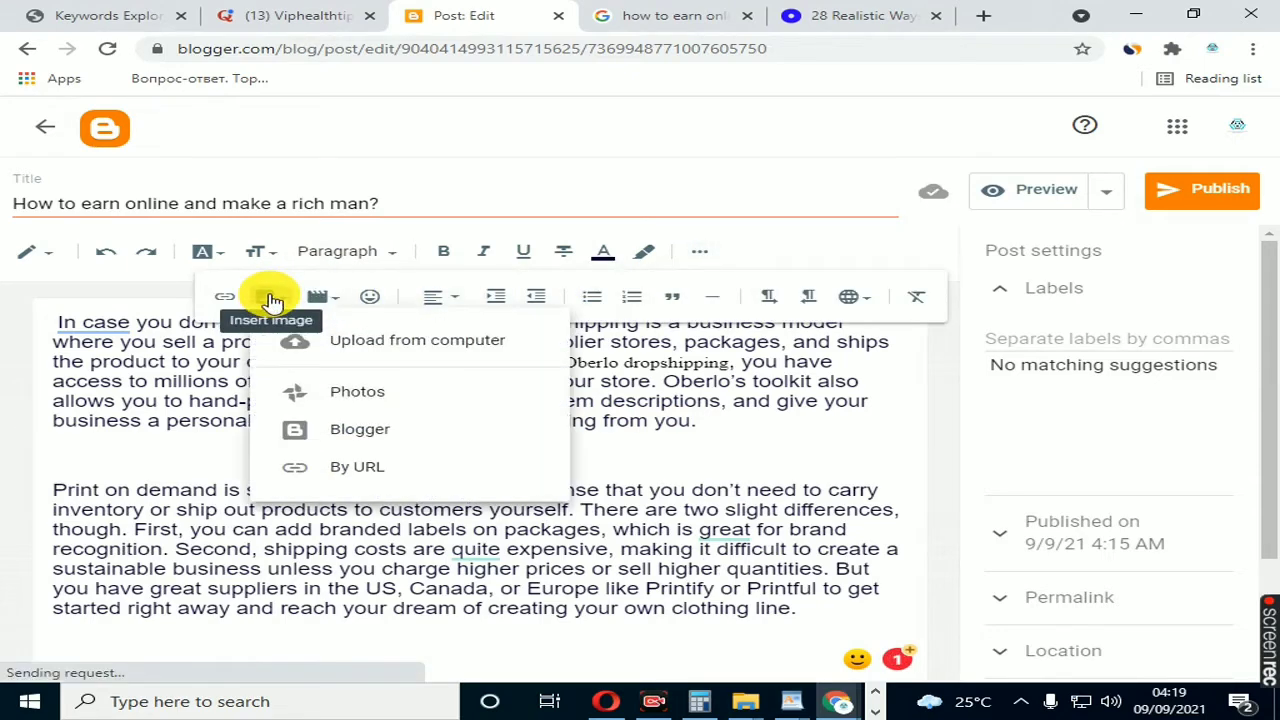
pyautogui.click(362, 335)
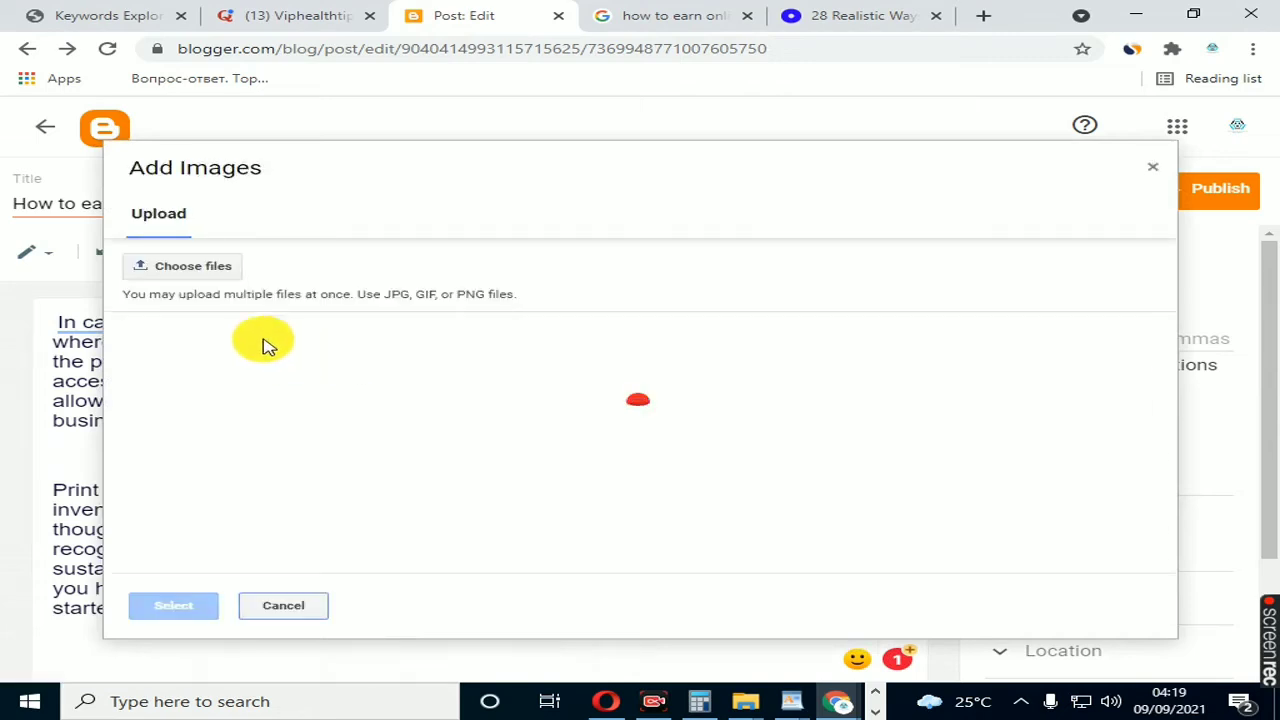
# Step: Upload the picture brown-15723_1920 from the Downloads folder and insert it between the two paragraphs
pyautogui.click(198, 263)
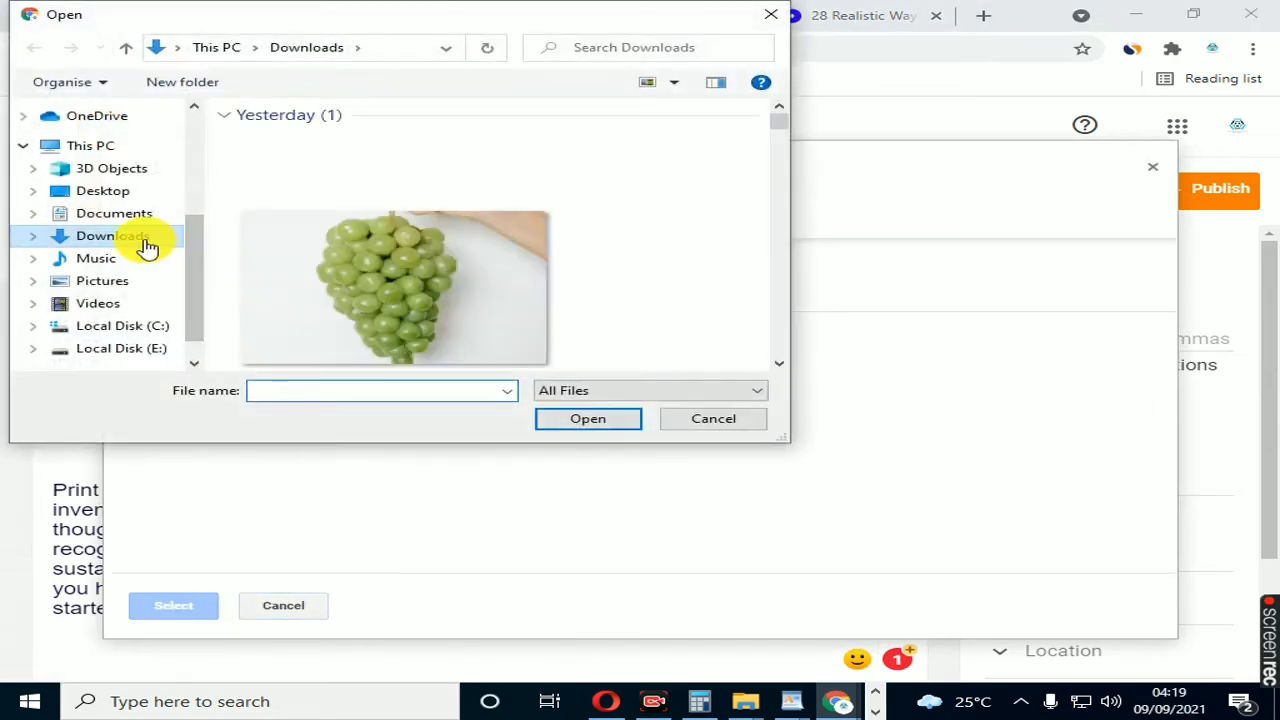
pyautogui.scroll(-10, 294, 283)
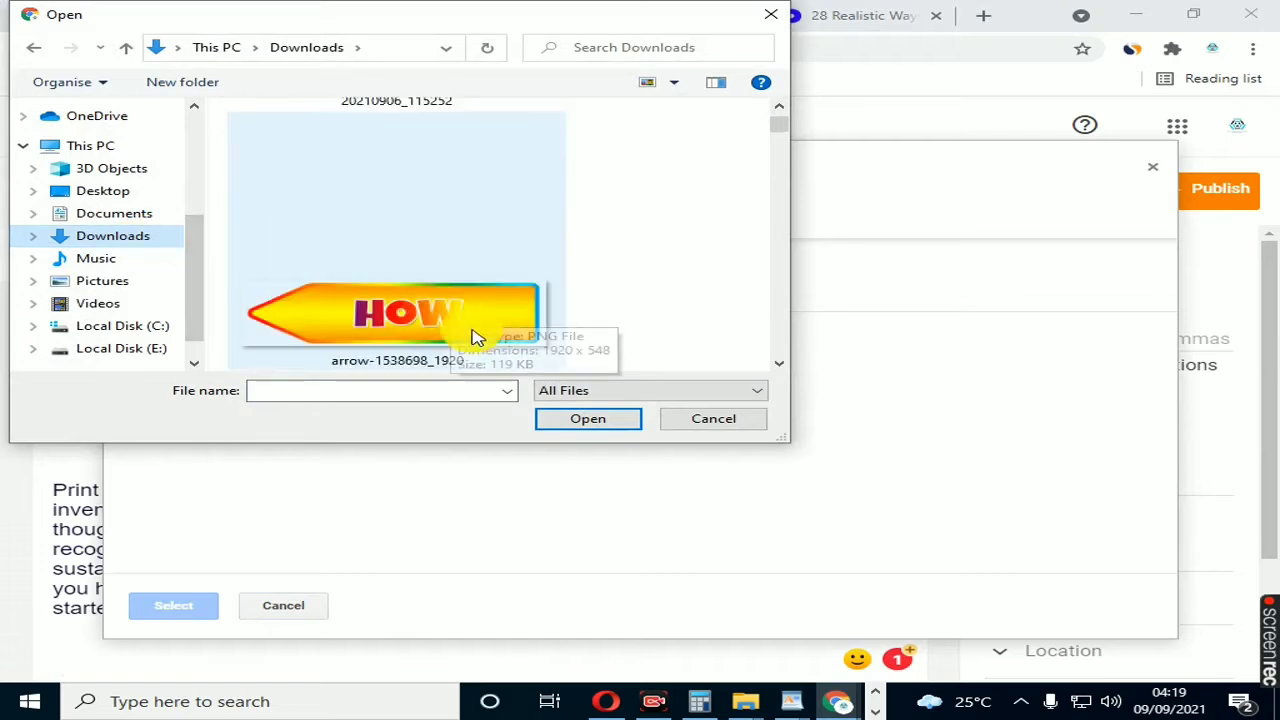
pyautogui.scroll(3, 389, 220)
pyautogui.scroll(-4, 394, 223)
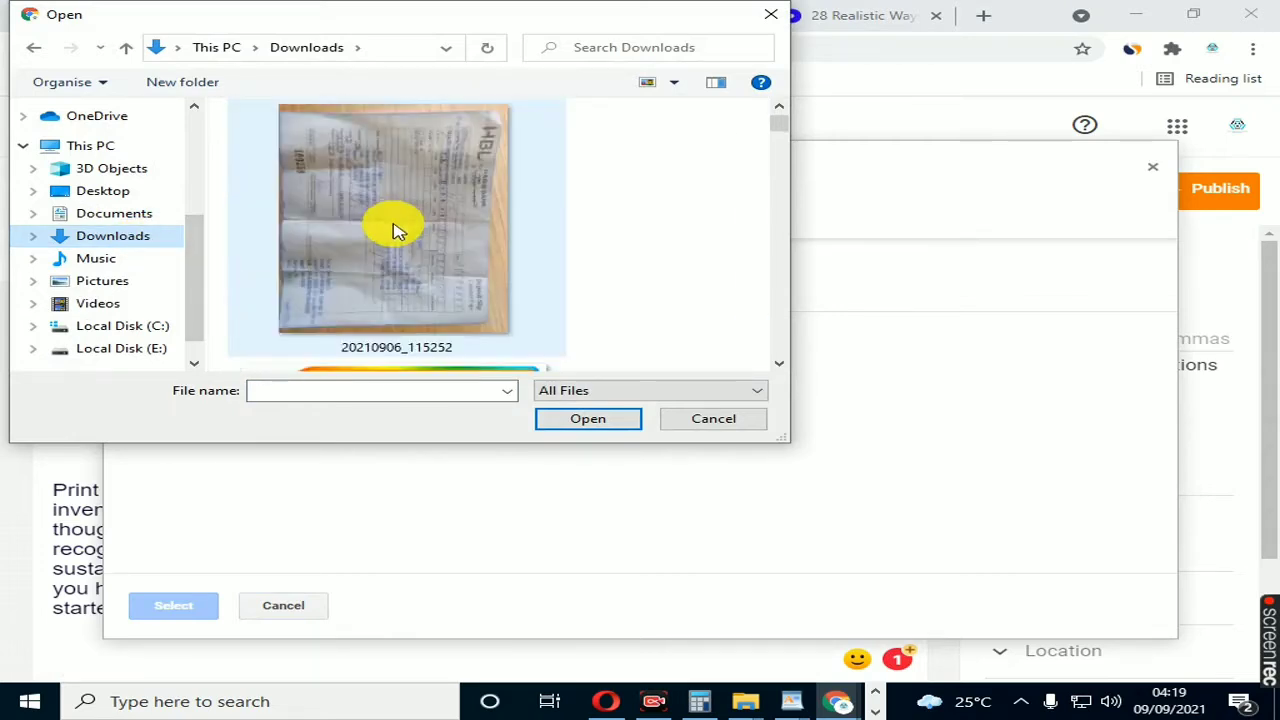
pyautogui.scroll(2, 395, 280)
pyautogui.scroll(1, 394, 280)
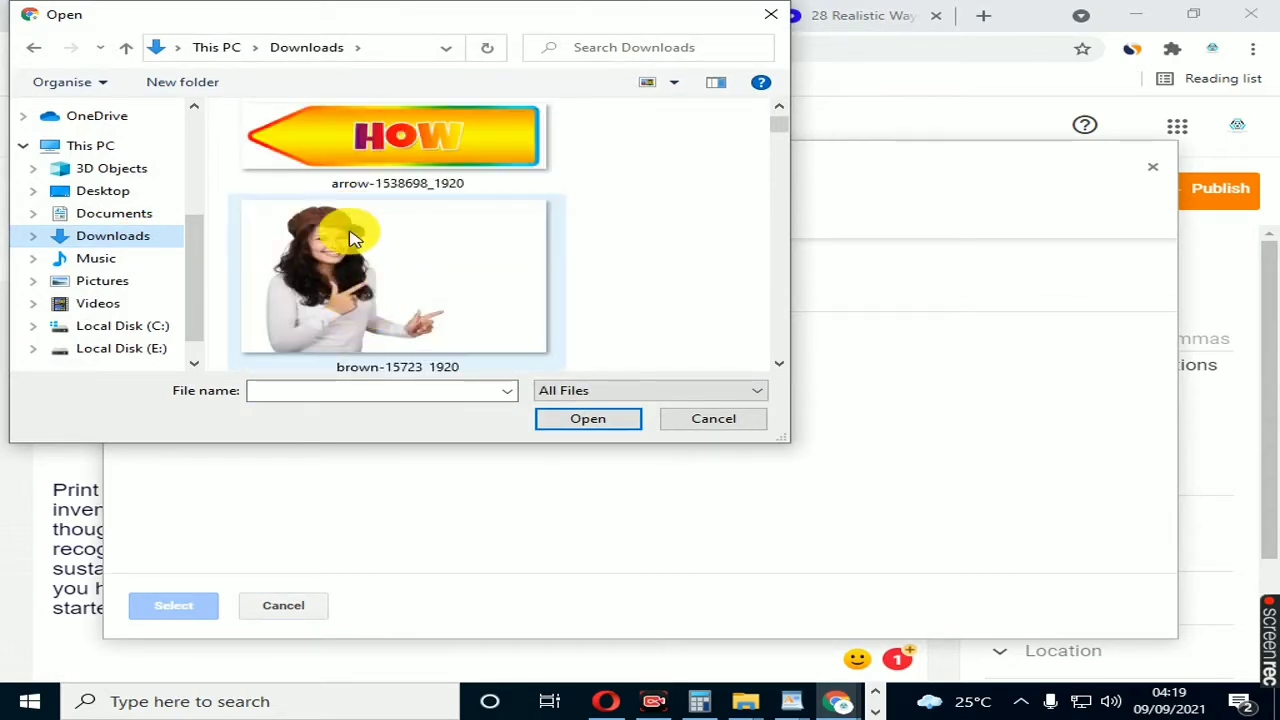
pyautogui.click(350, 266)
pyautogui.click(588, 420)
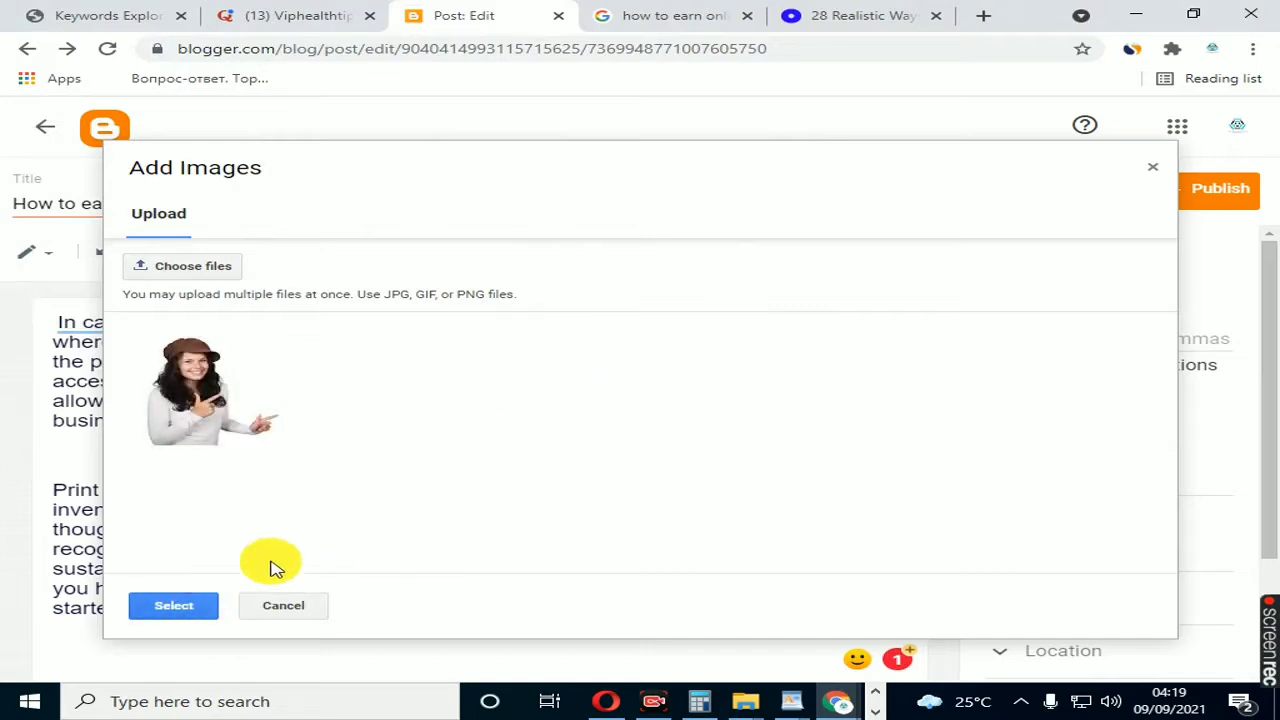
pyautogui.click(180, 610)
pyautogui.scroll(-2, 420, 474)
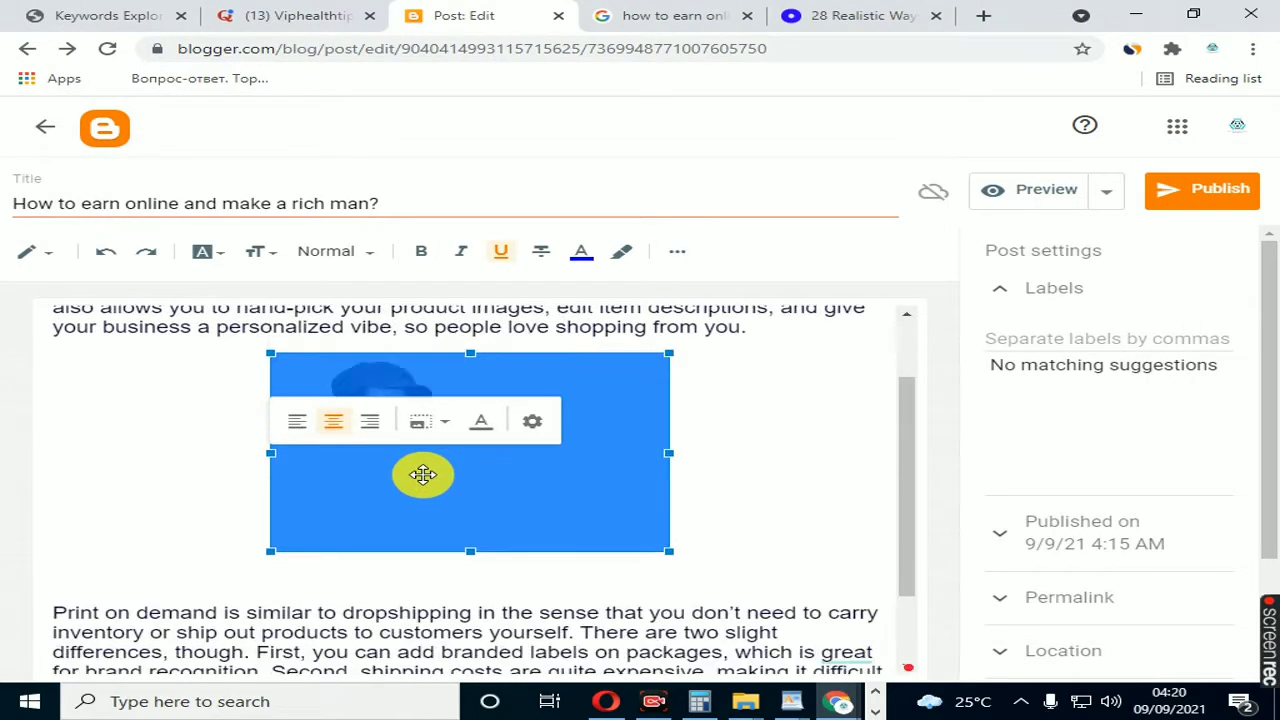
pyautogui.click(430, 560)
pyautogui.scroll(2, 445, 540)
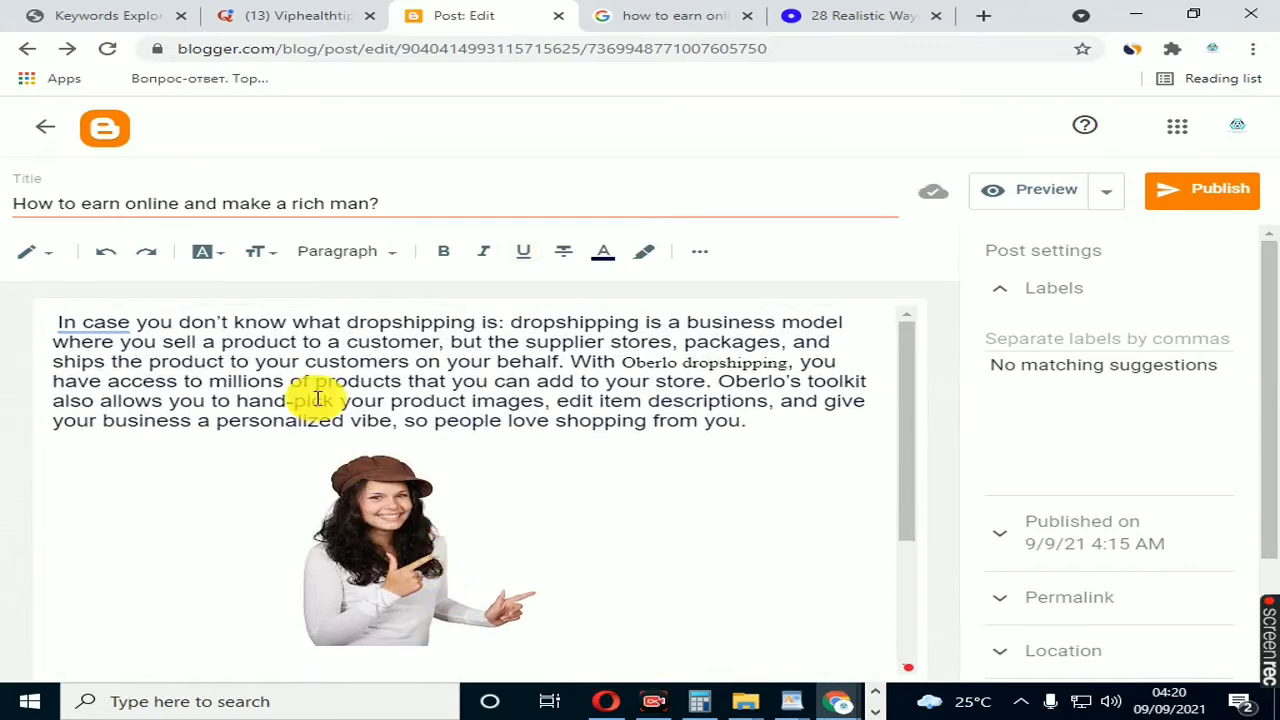
pyautogui.scroll(-3, 353, 444)
pyautogui.scroll(3, 366, 443)
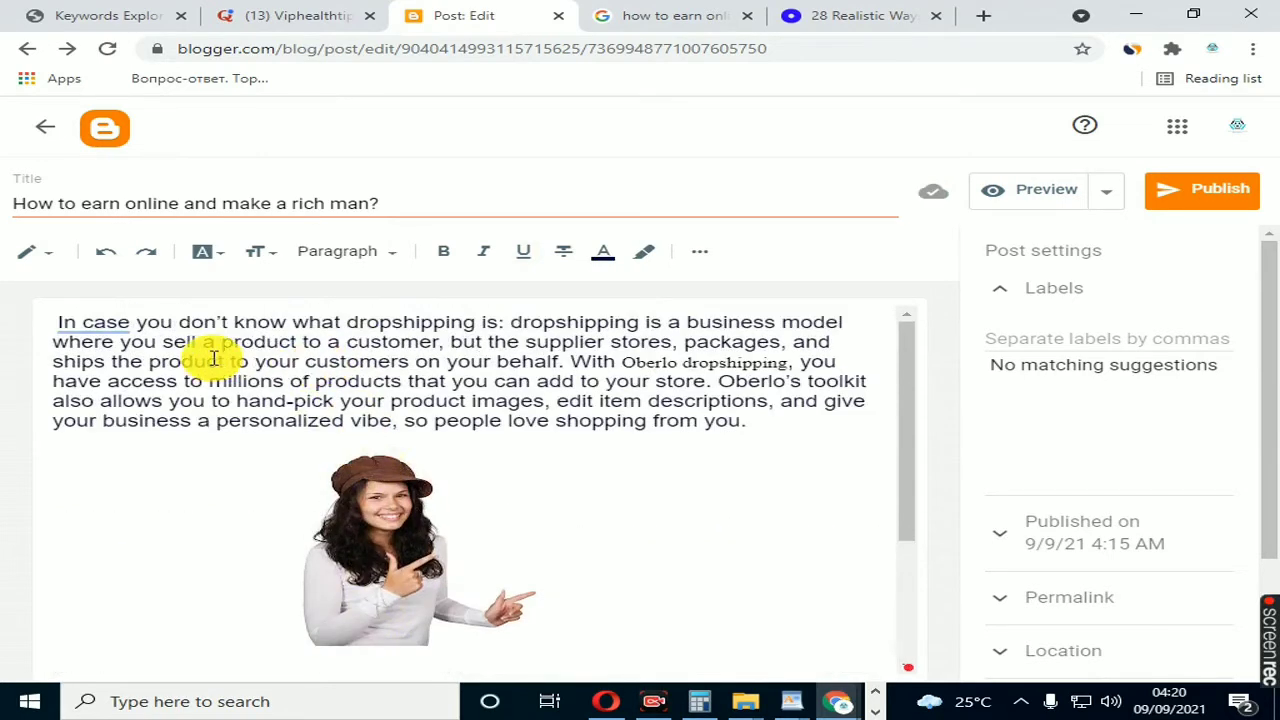
pyautogui.scroll(-2, 266, 414)
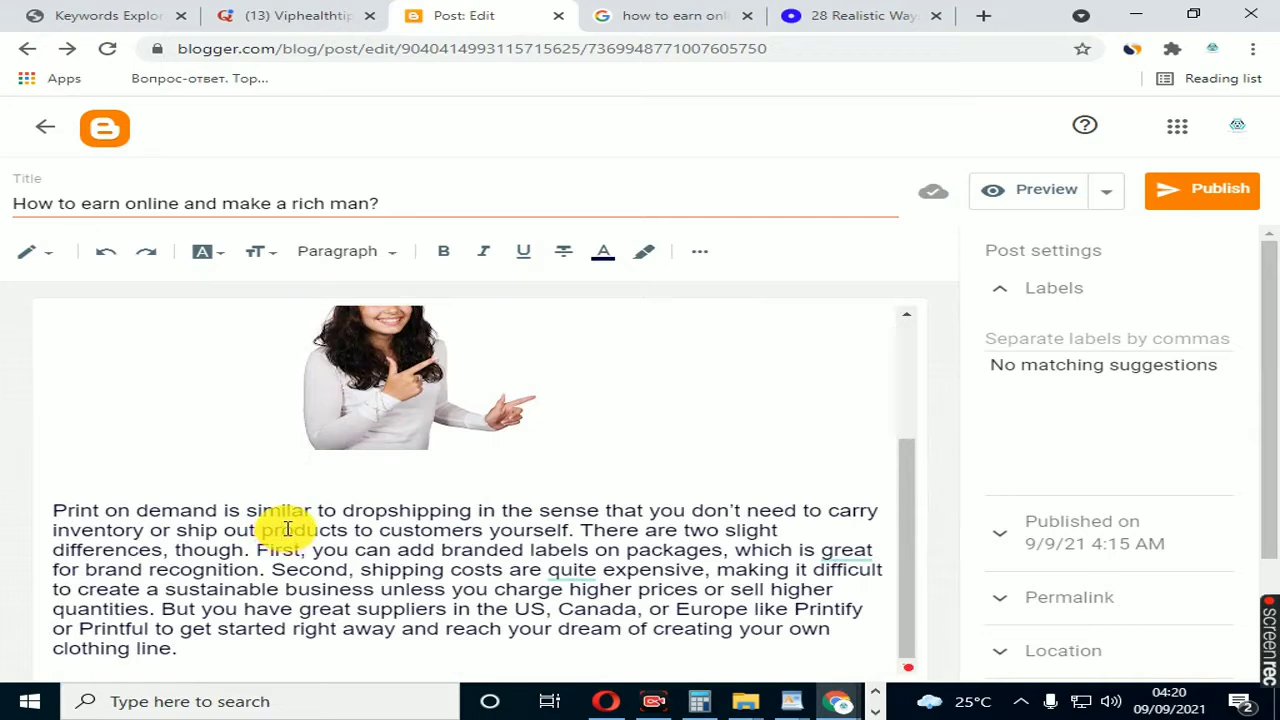
pyautogui.click(280, 530)
pyautogui.scroll(1, 206, 477)
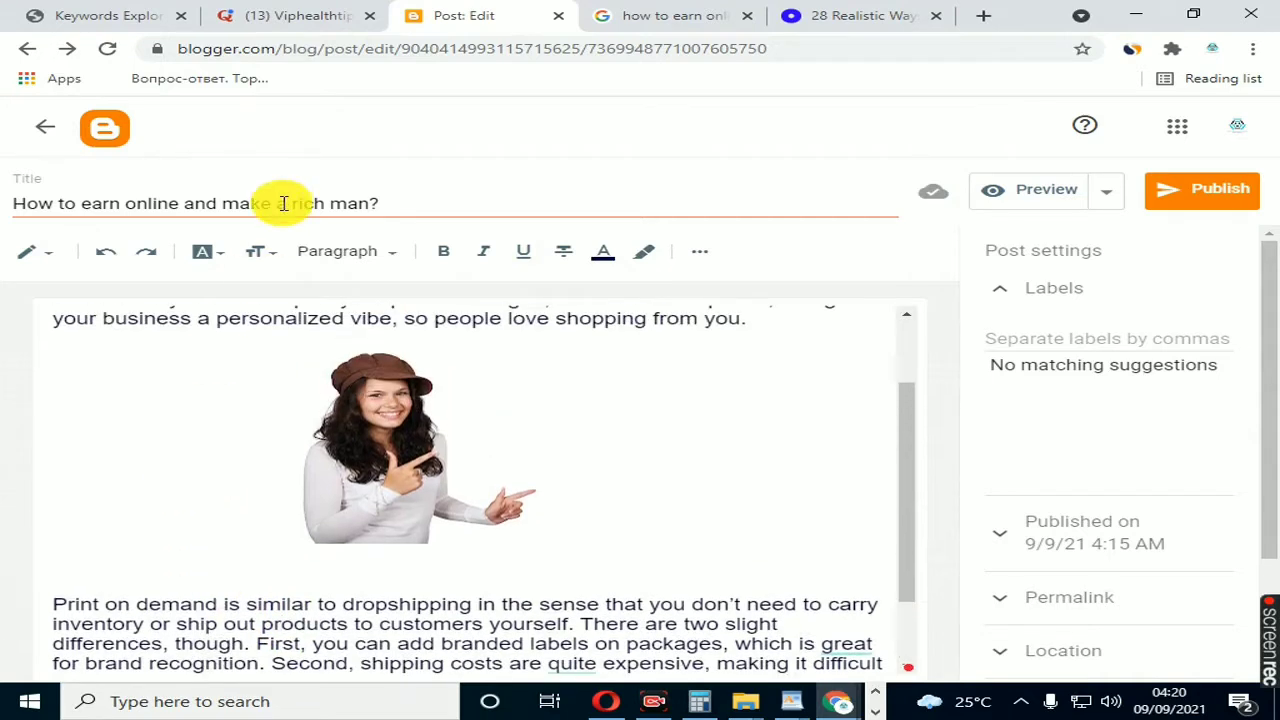
# Step: Copy the words "How to earn online" from the post title
pyautogui.click(284, 203)
pyautogui.moveTo(180, 206); pyautogui.dragTo(14, 206)
pyautogui.rightClick(40, 213)
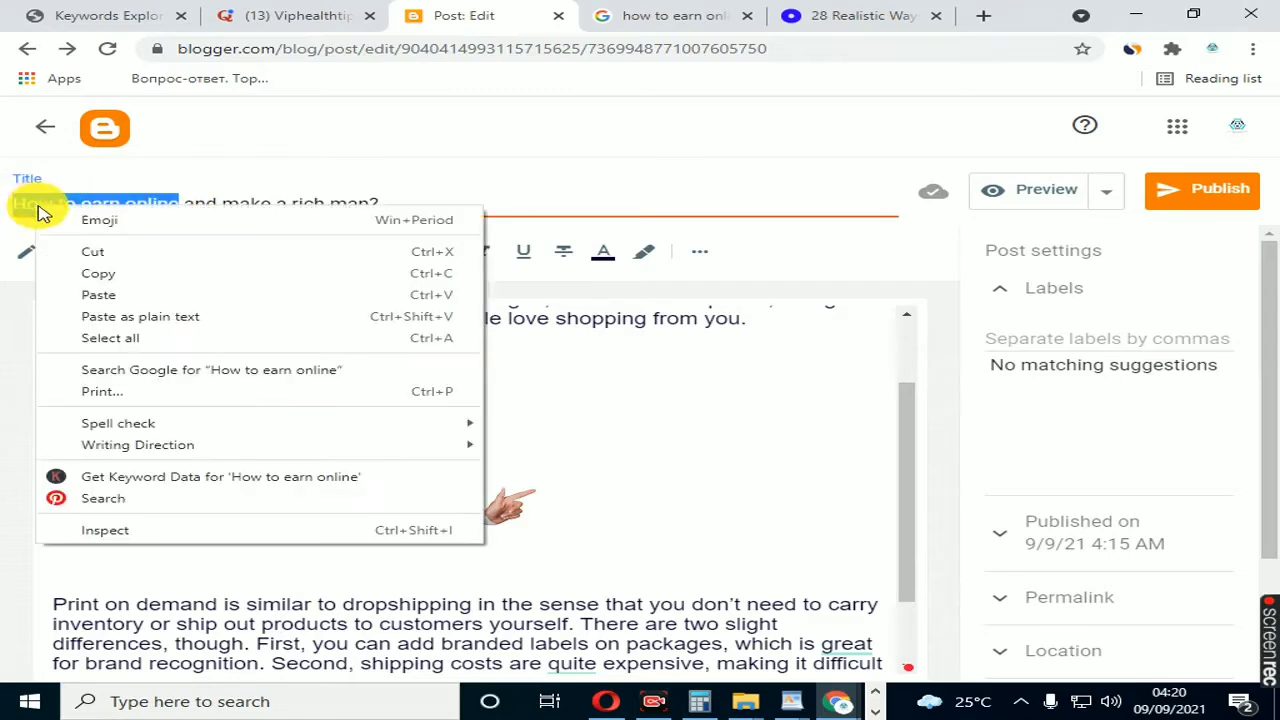
pyautogui.click(98, 274)
# Step: Paste "How to earn online" at the very start of the first paragraph and add a colon after it
pyautogui.scroll(1, 160, 410)
pyautogui.scroll(1, 165, 416)
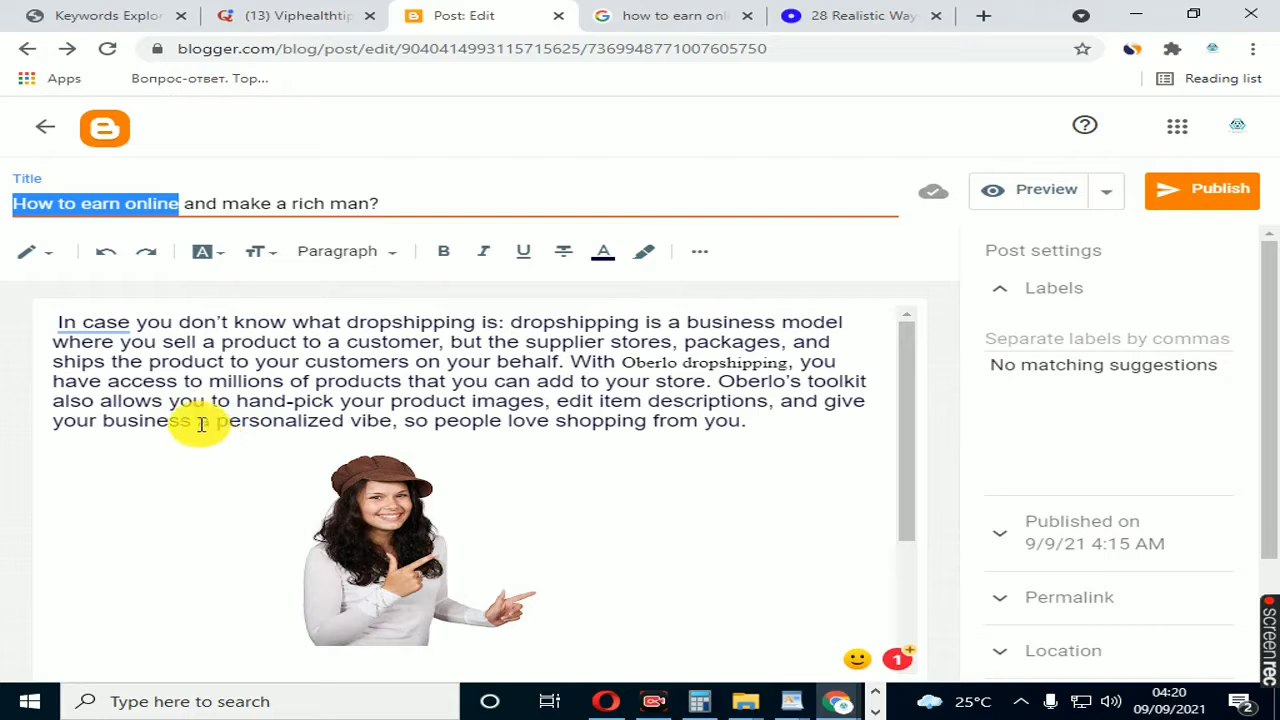
pyautogui.moveTo(57, 322); pyautogui.dragTo(331, 374)
pyautogui.click(330, 381)
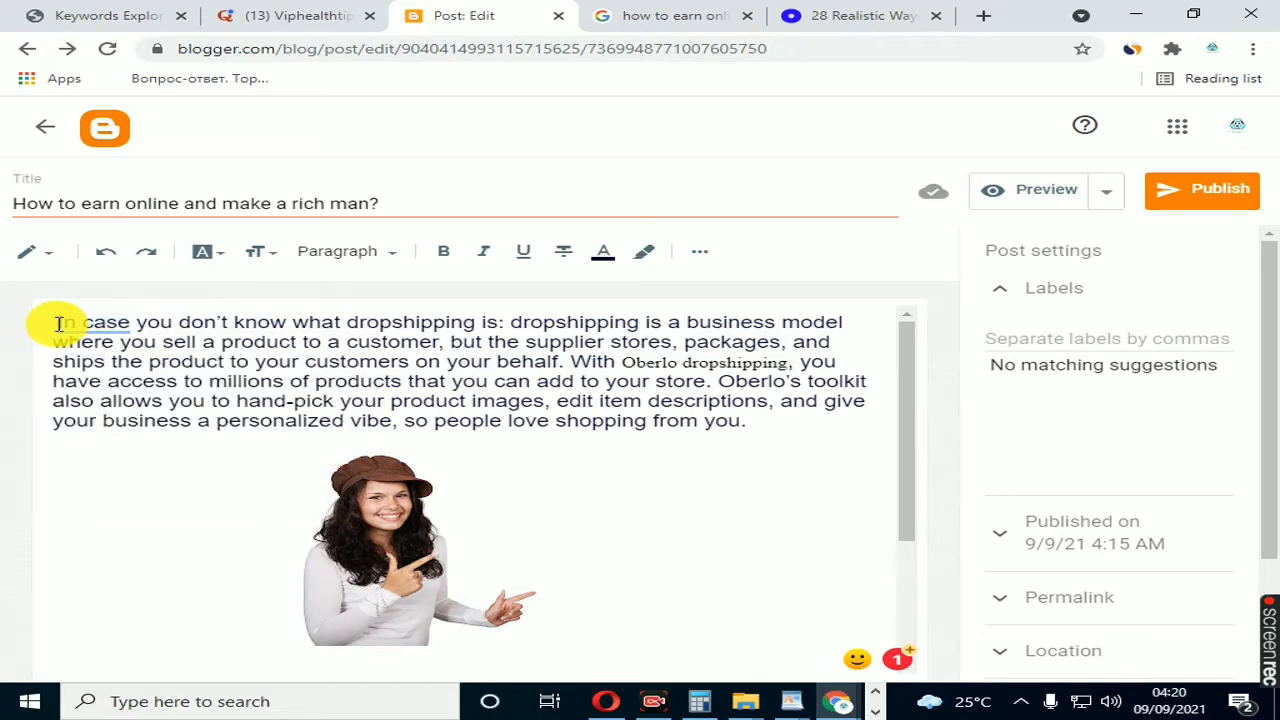
pyautogui.hotkey('ctrl', 'v')
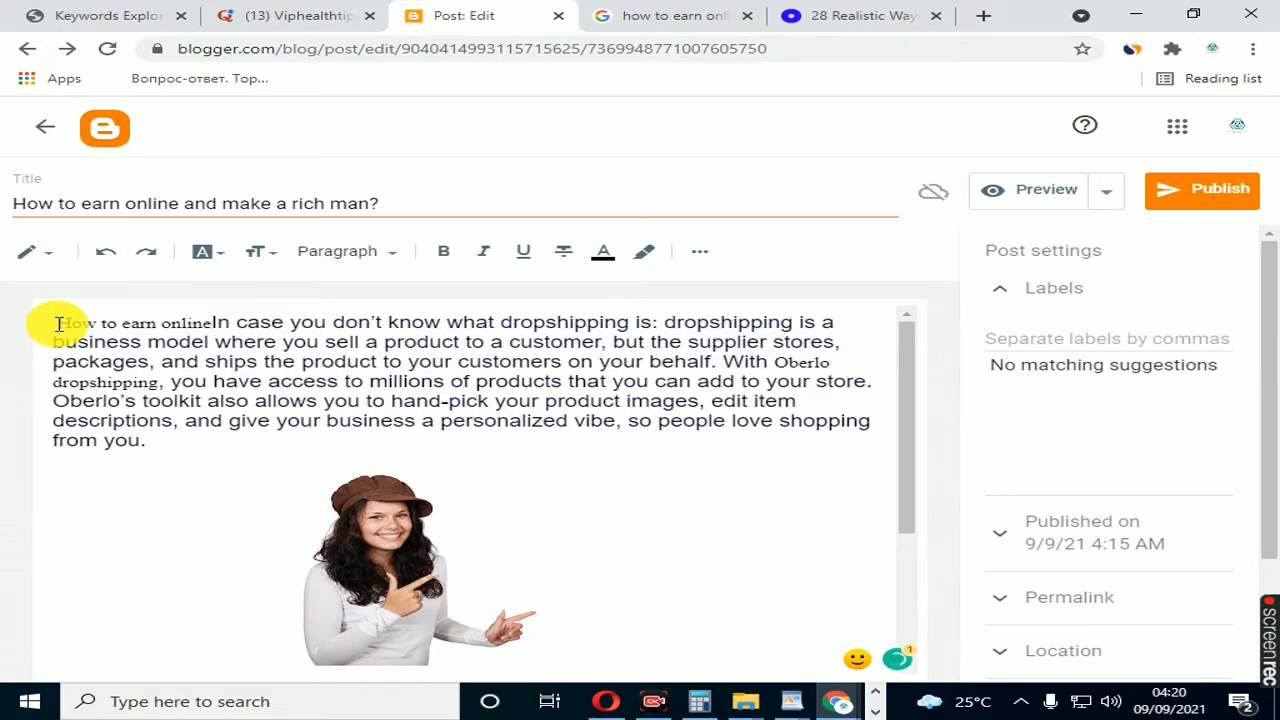
pyautogui.write(':')
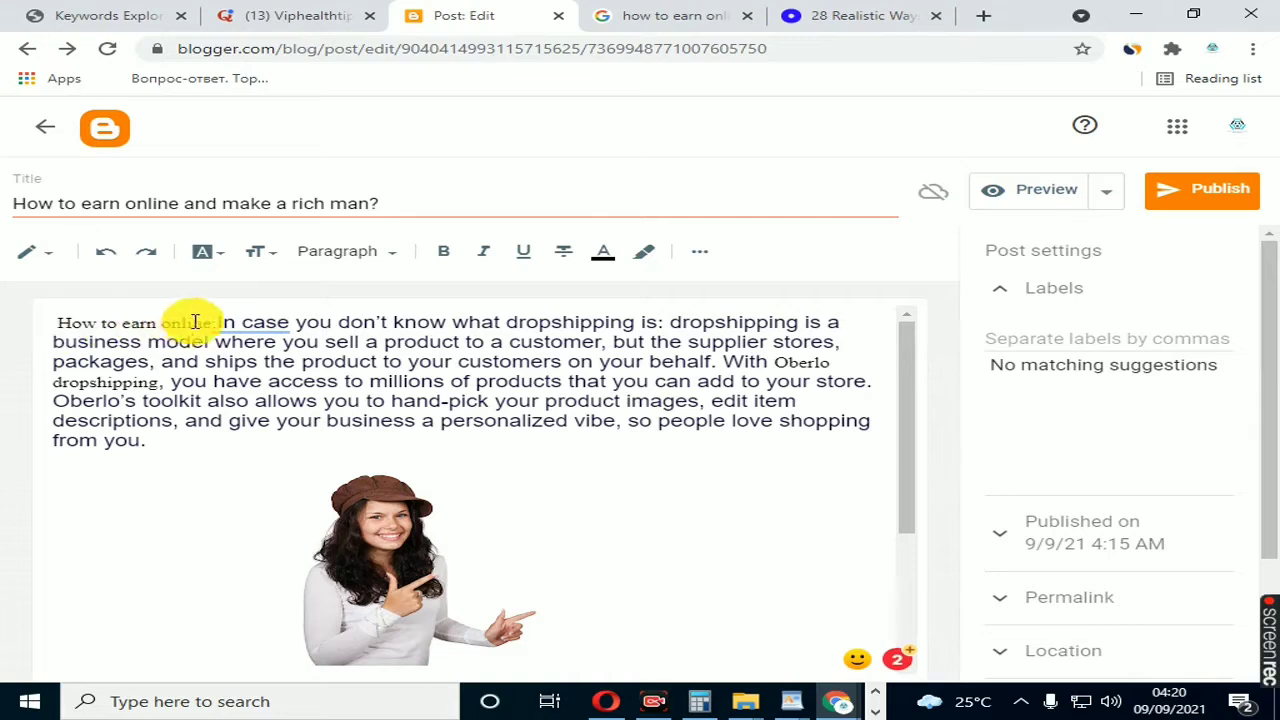
# Step: Set the lead-in "How to earn online:" to the Large text size and put a space between it and "In case"
pyautogui.moveTo(212, 321); pyautogui.dragTo(51, 320)
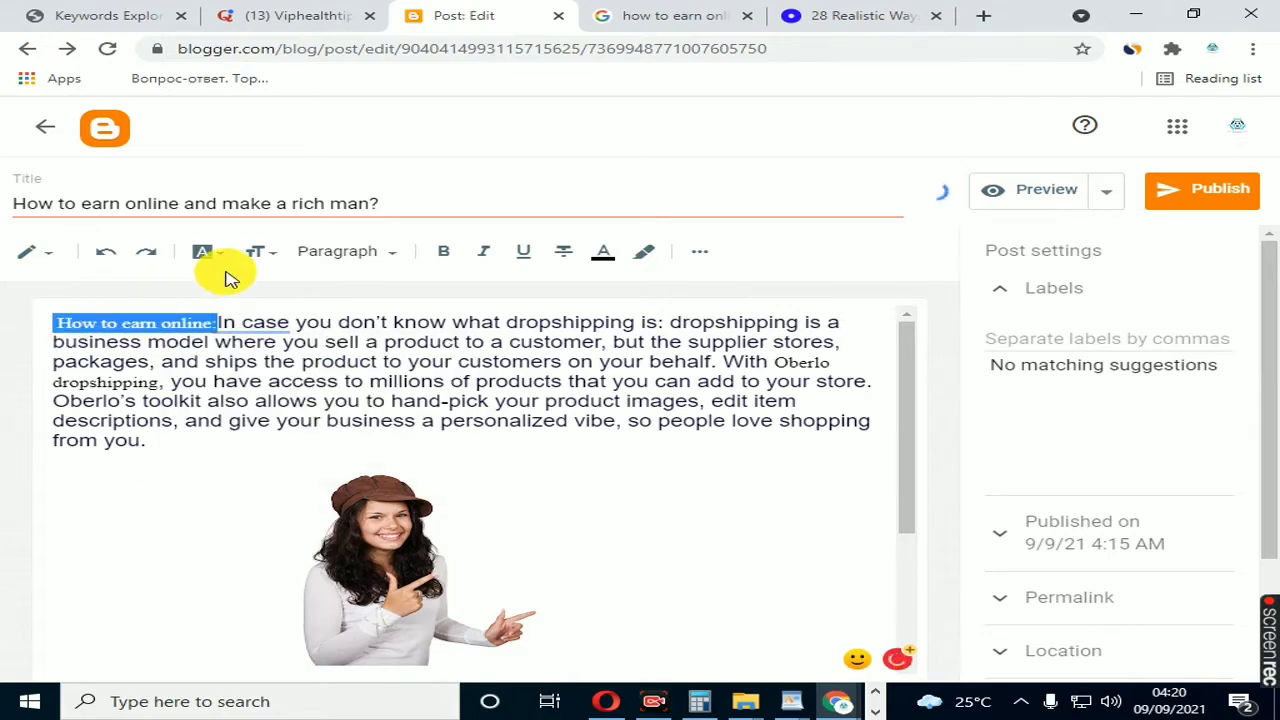
pyautogui.click(280, 252)
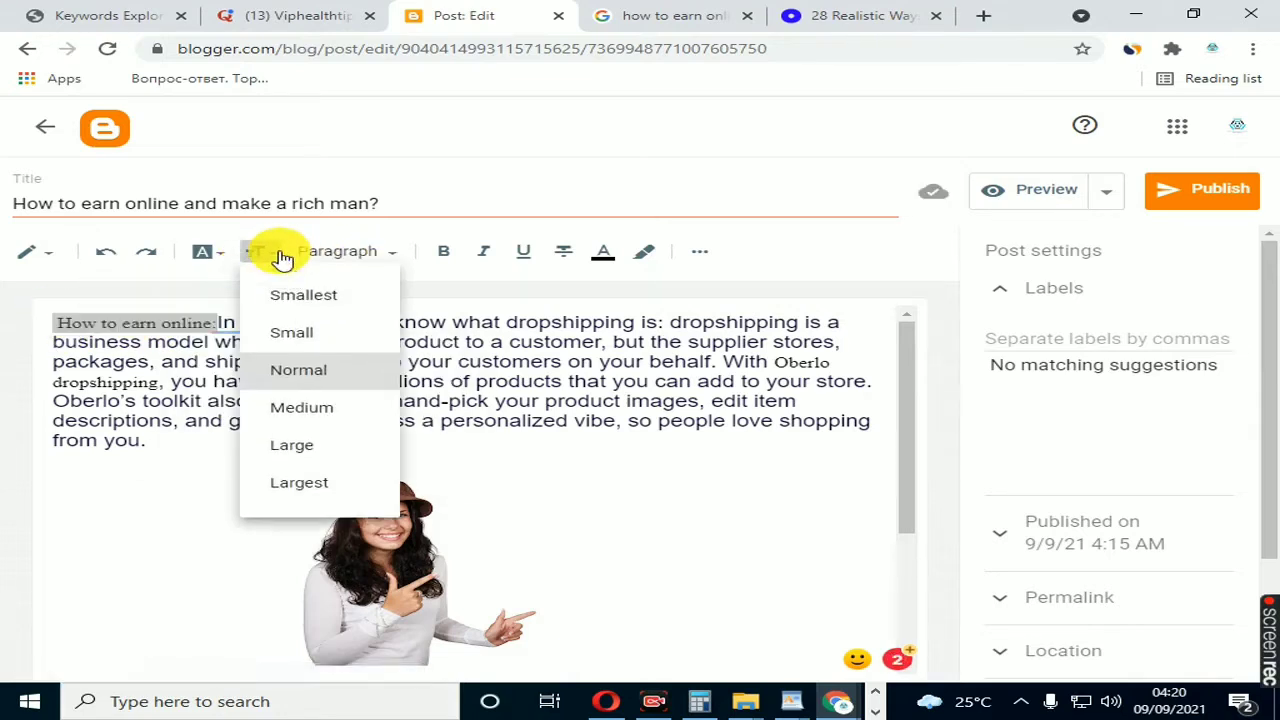
pyautogui.click(325, 450)
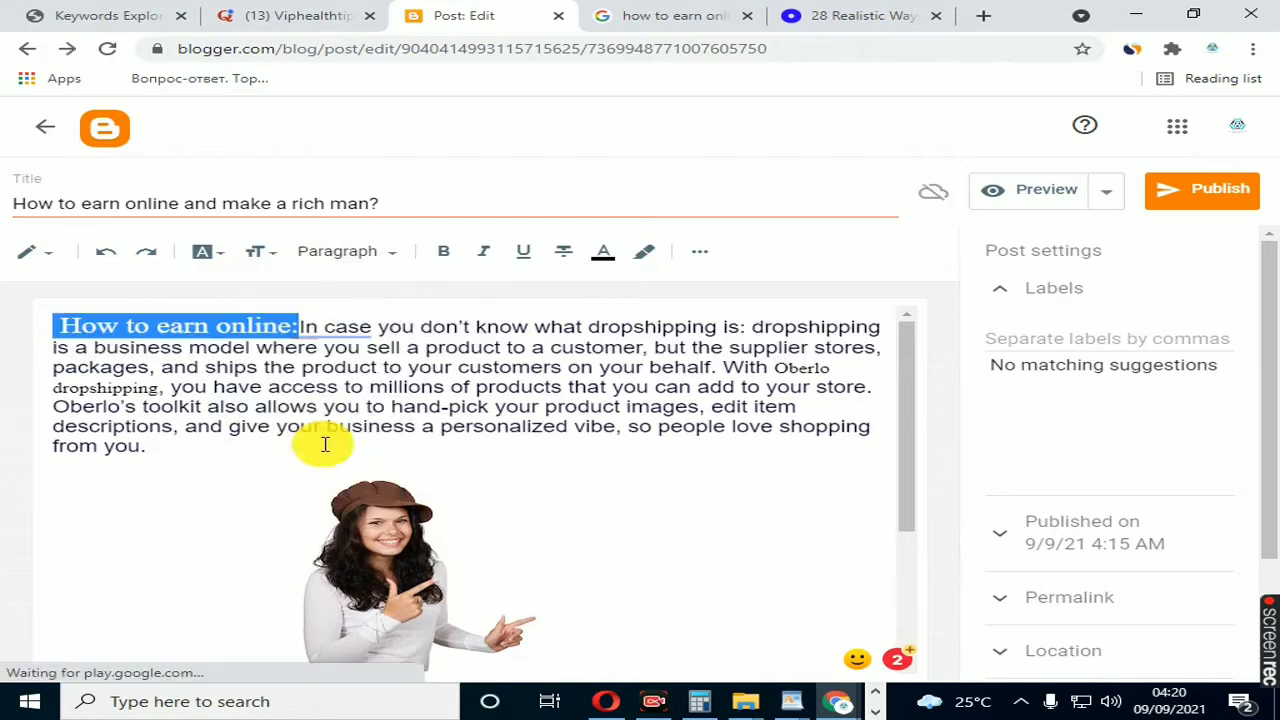
pyautogui.click(270, 346)
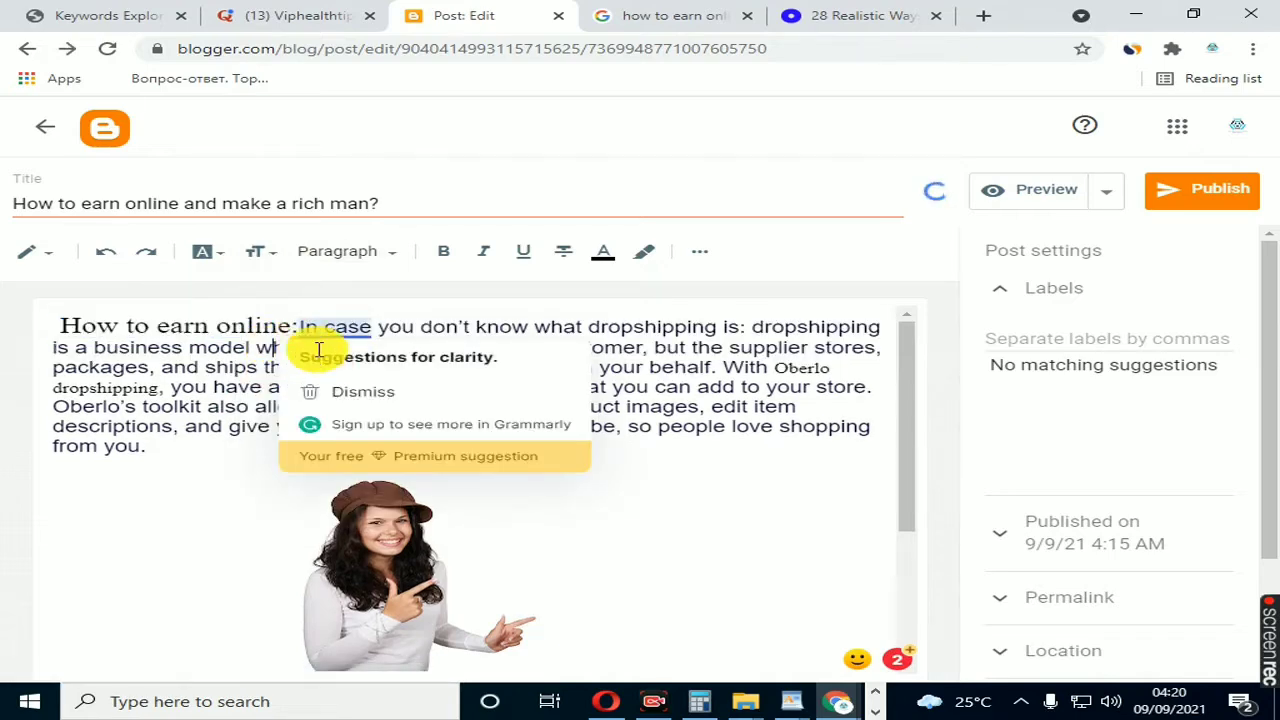
pyautogui.moveTo(295, 329)
pyautogui.click(320, 360)
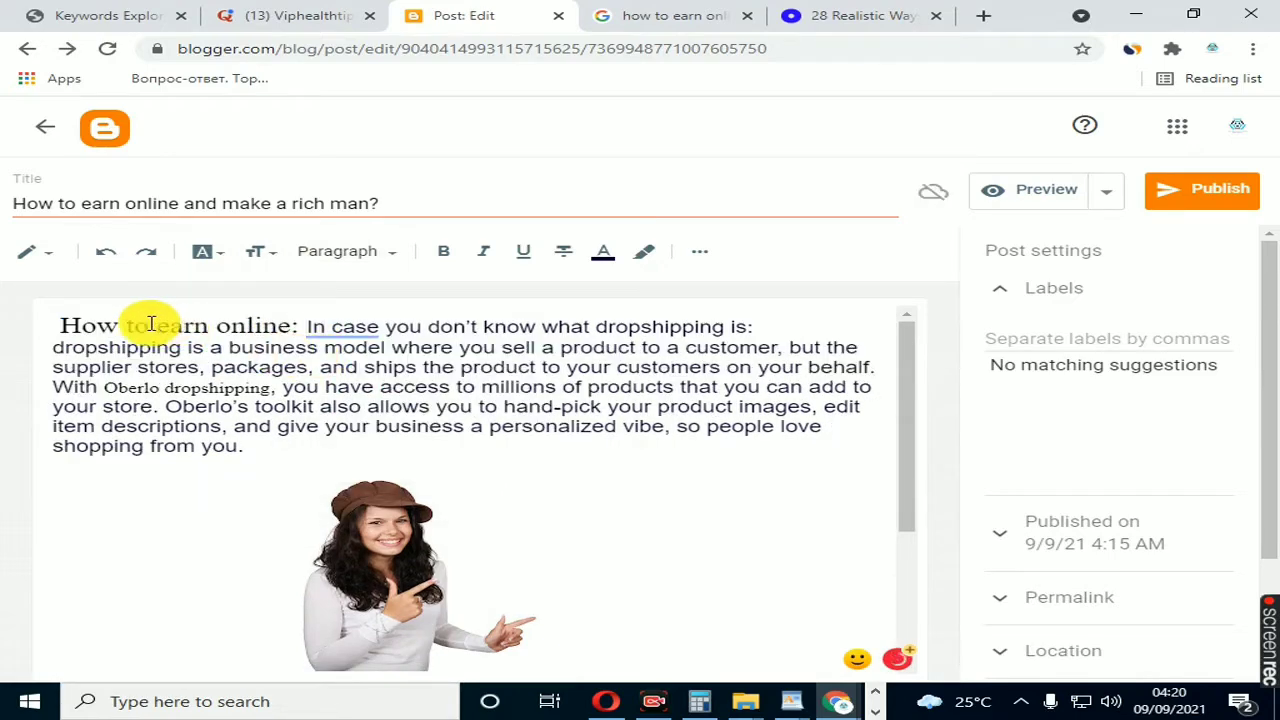
# Step: Make the lead-in "How to earn online:" at the start of the first paragraph bold
pyautogui.moveTo(63, 323); pyautogui.dragTo(297, 328)
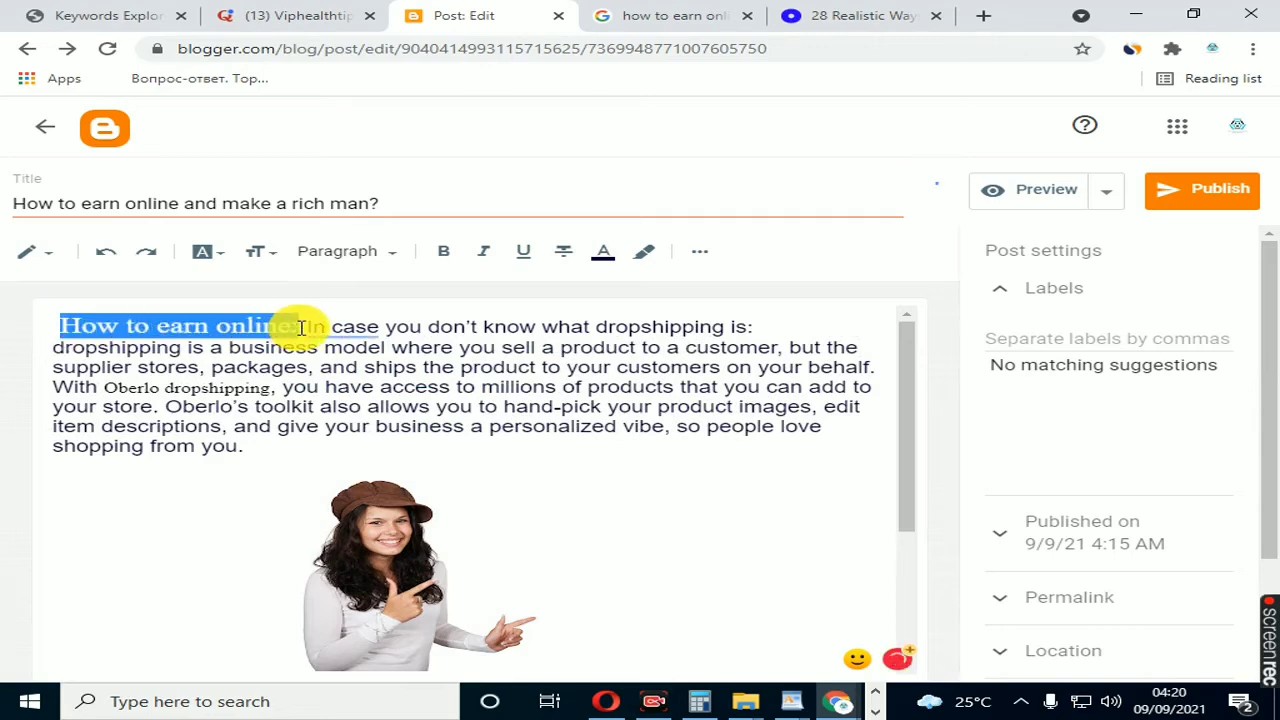
pyautogui.click(441, 255)
pyautogui.click(303, 365)
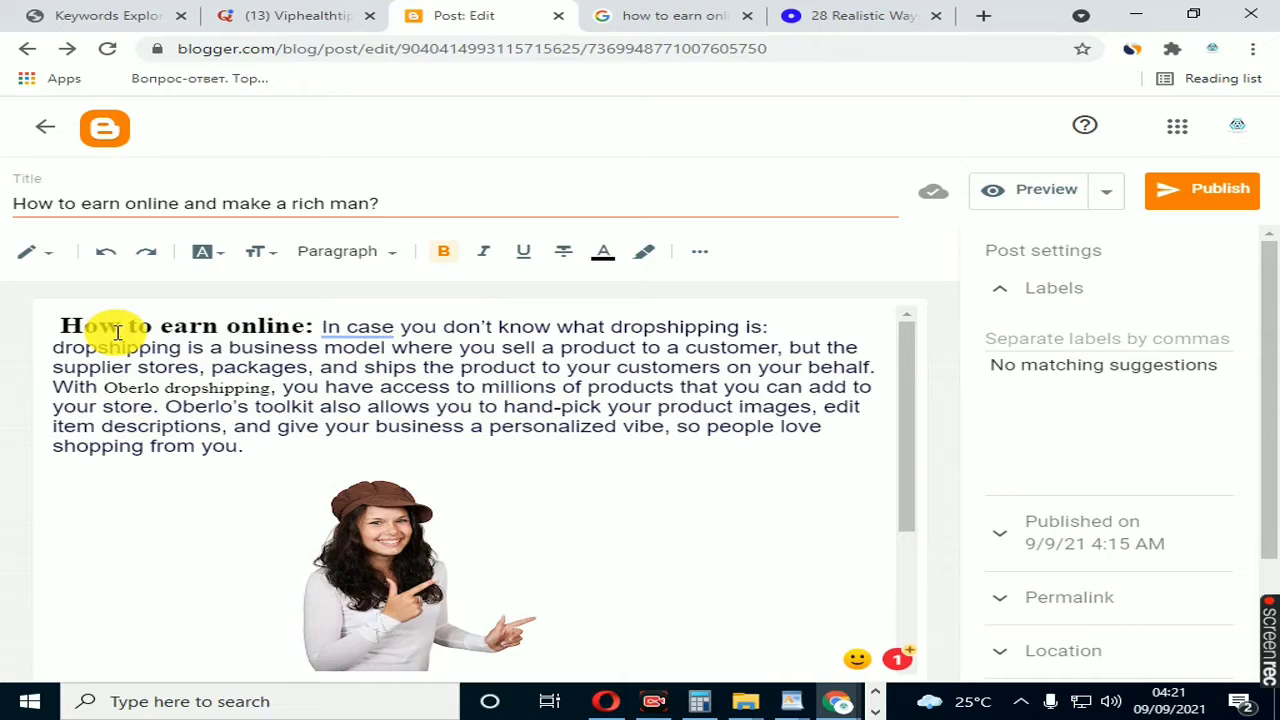
pyautogui.click(119, 328)
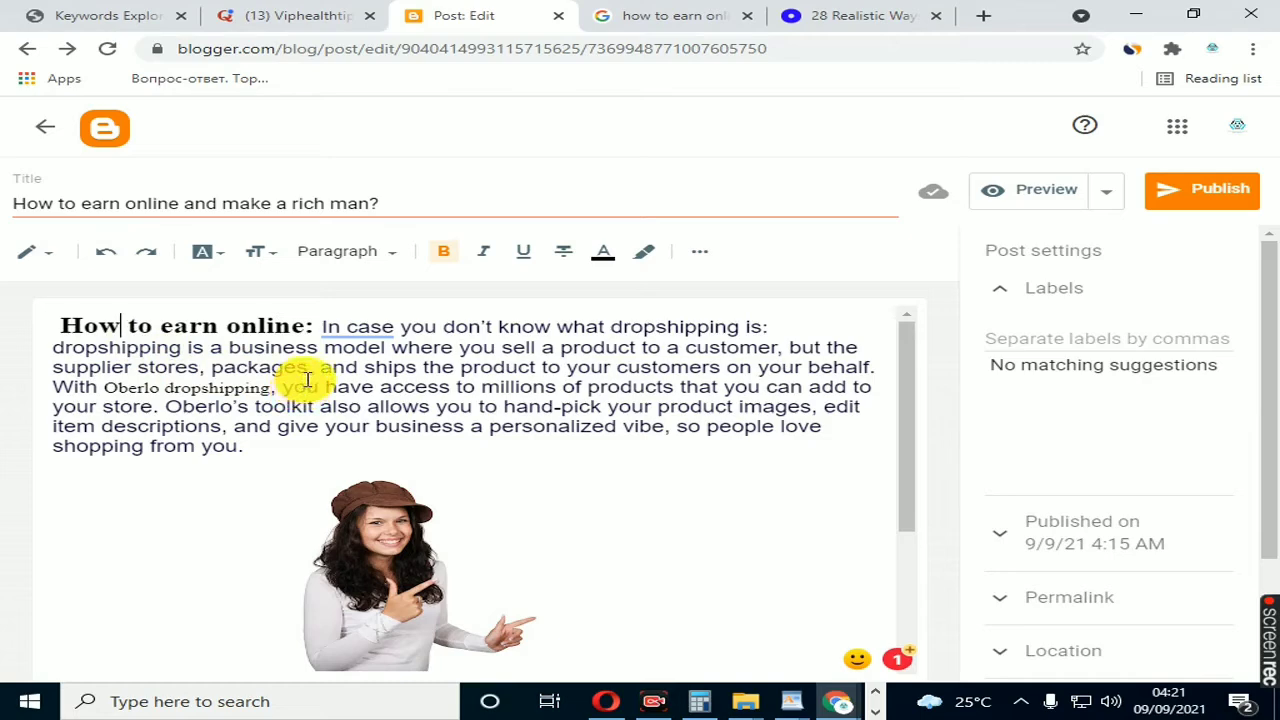
# Step: Add a caption under the inserted picture and paste "How to earn online" as its text
pyautogui.scroll(-2, 306, 381)
pyautogui.click(363, 414)
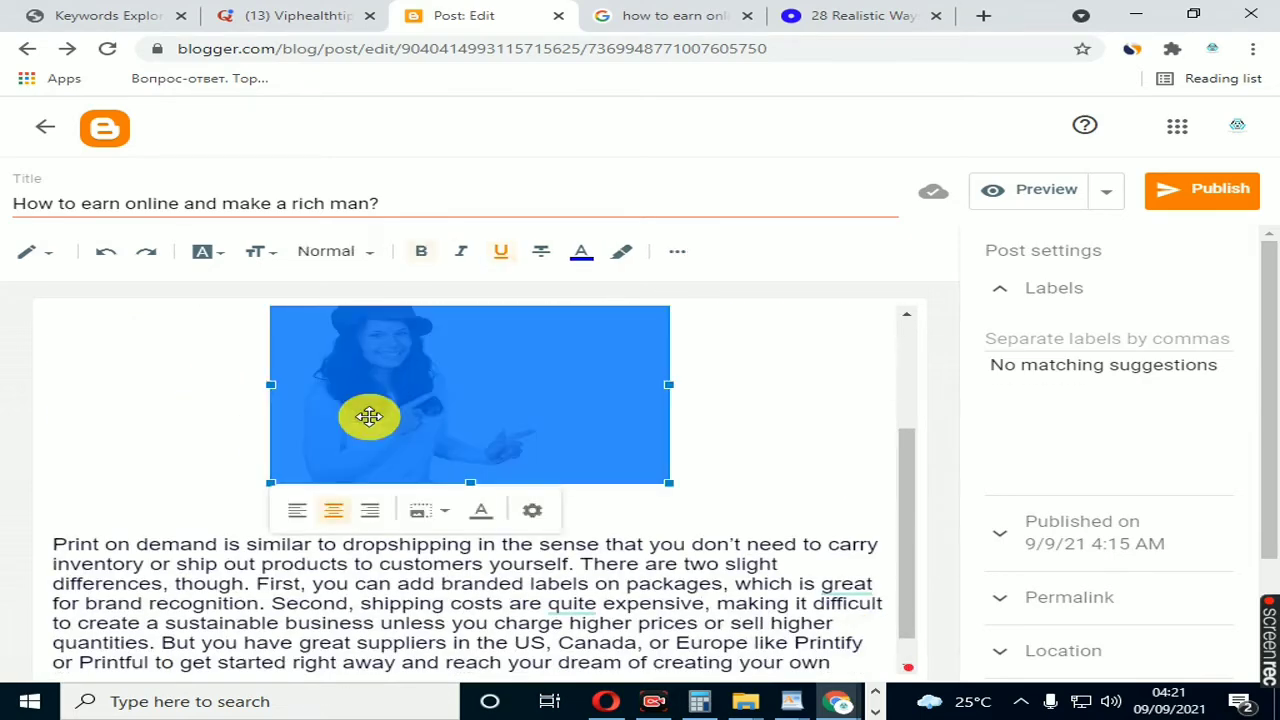
pyautogui.click(482, 514)
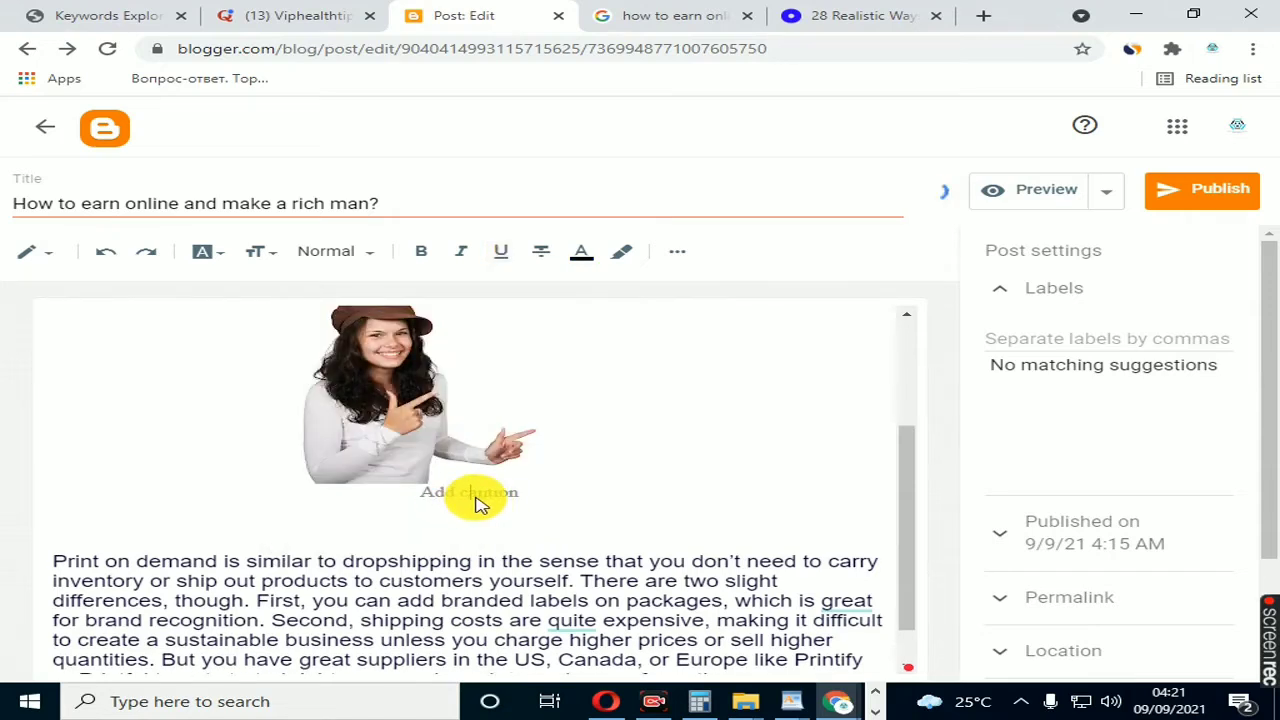
pyautogui.hotkey('ctrl', 'v')
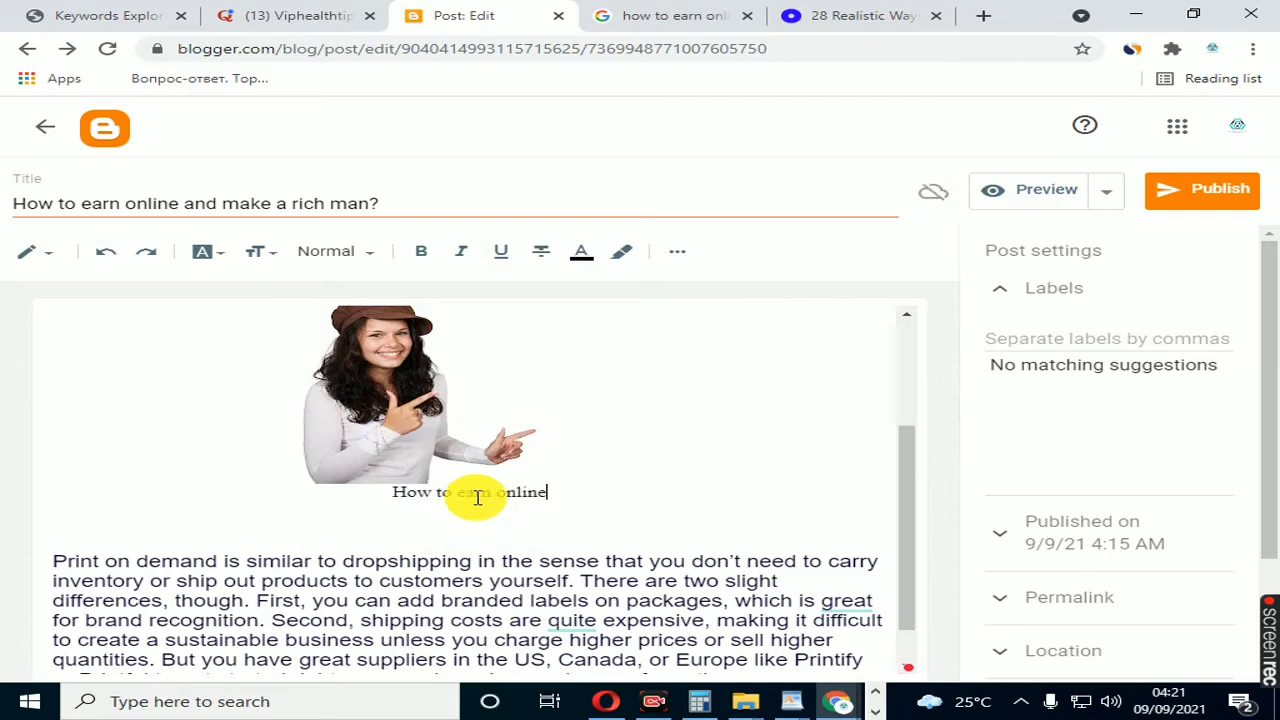
# Step: Set the picture's alt text and title text both to "How to earn online" and its size to Large
pyautogui.click(466, 443)
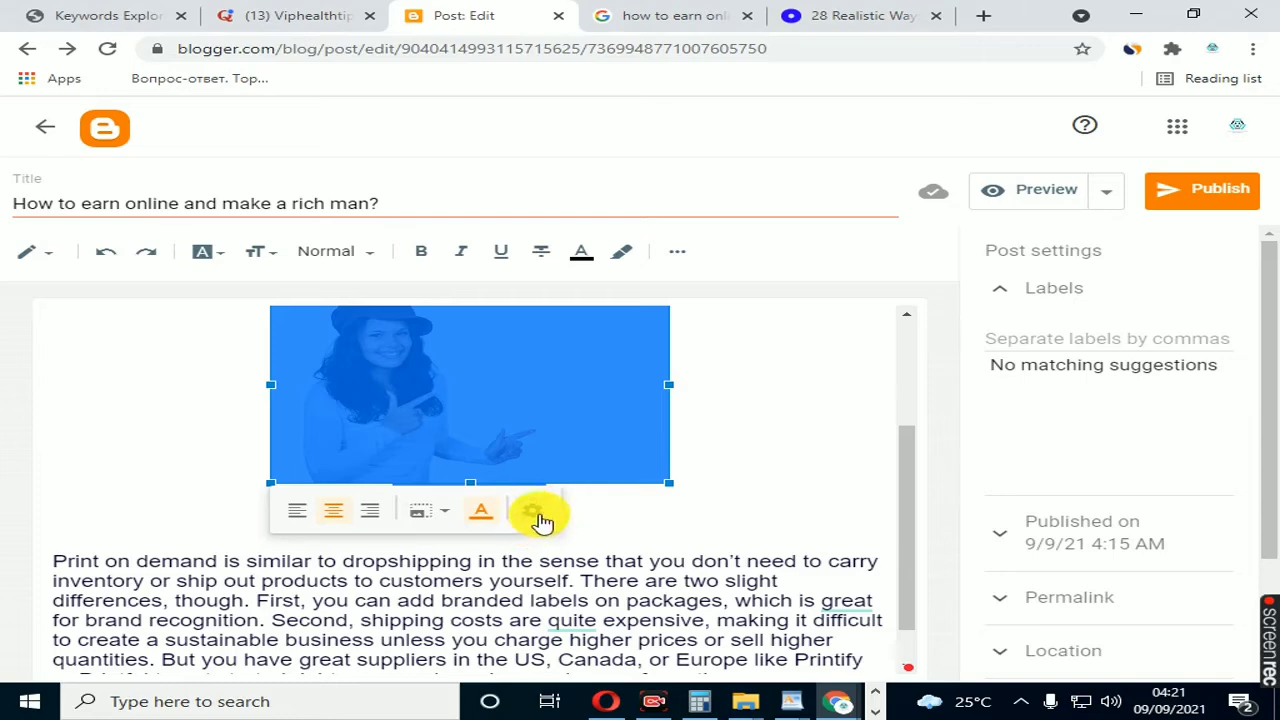
pyautogui.click(535, 517)
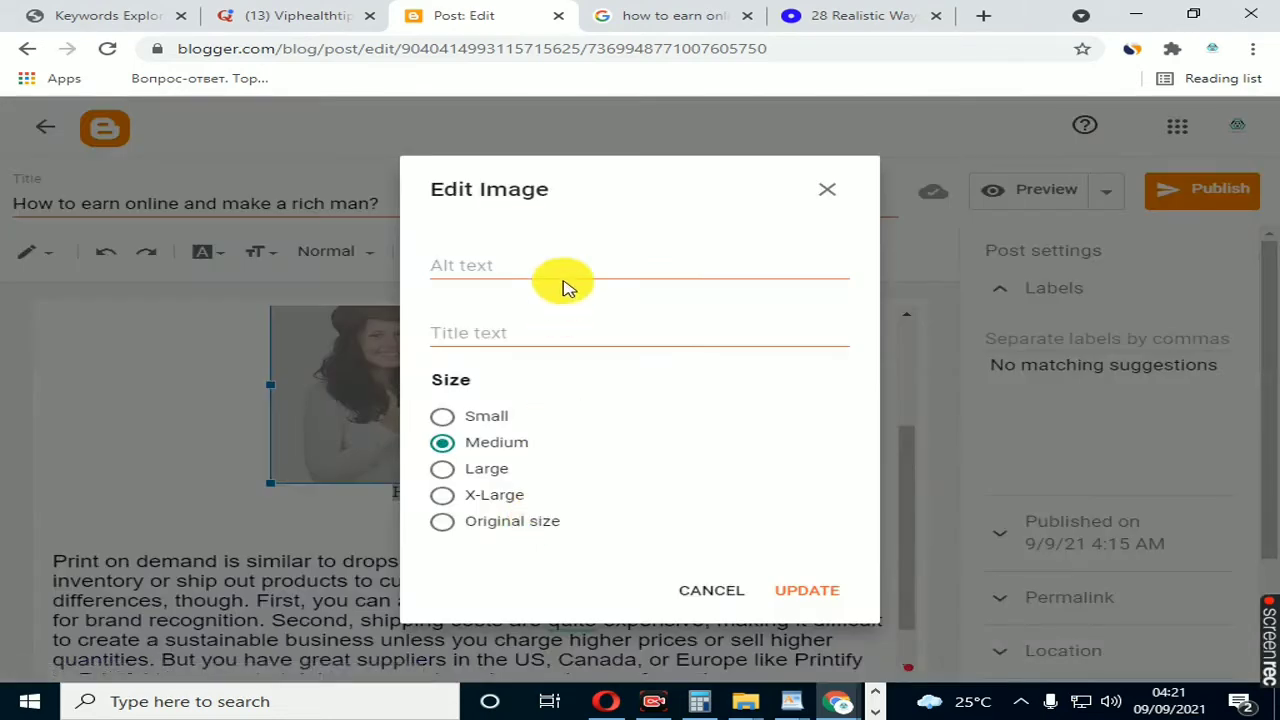
pyautogui.click(505, 263)
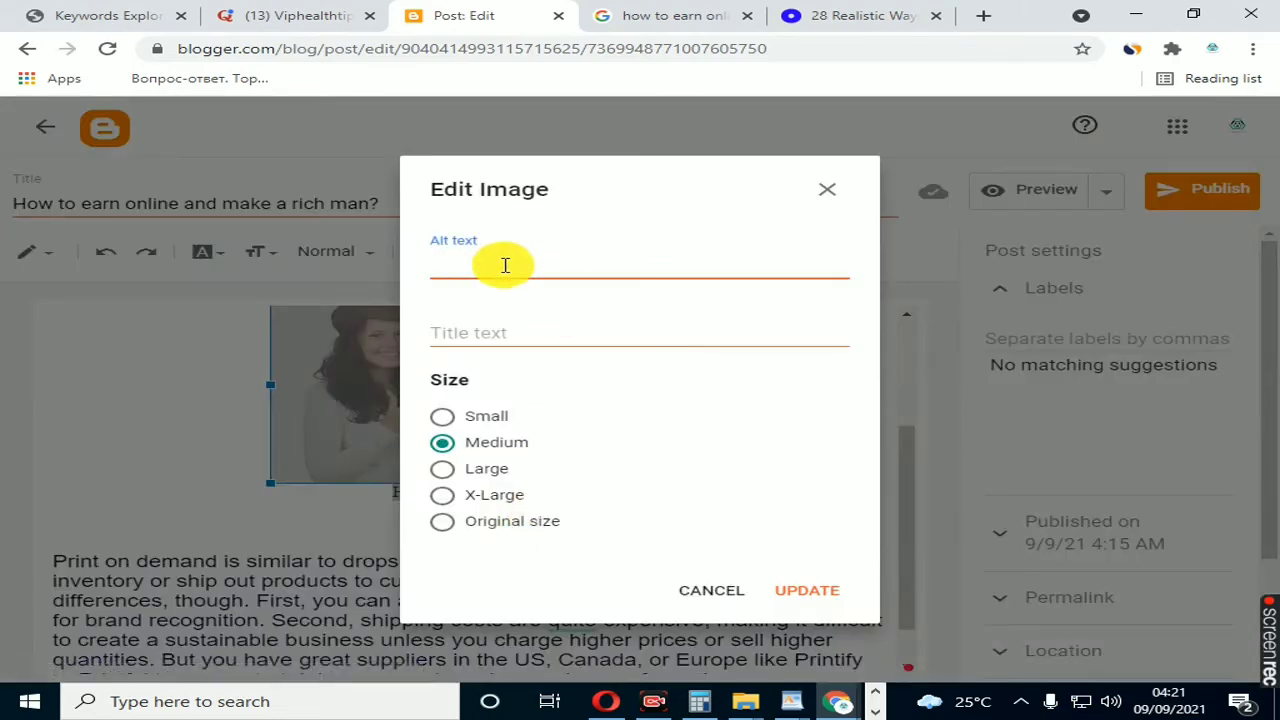
pyautogui.hotkey('ctrl', 'v')
pyautogui.click(518, 332)
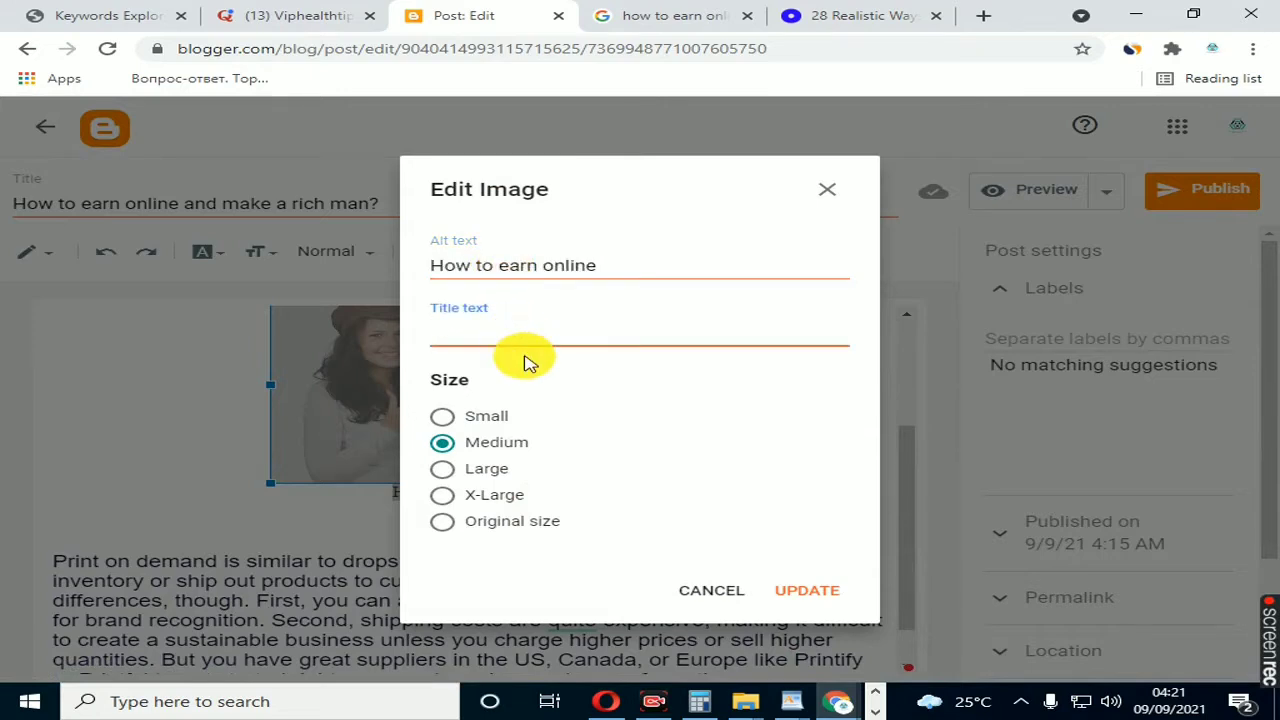
pyautogui.hotkey('ctrl', 'v')
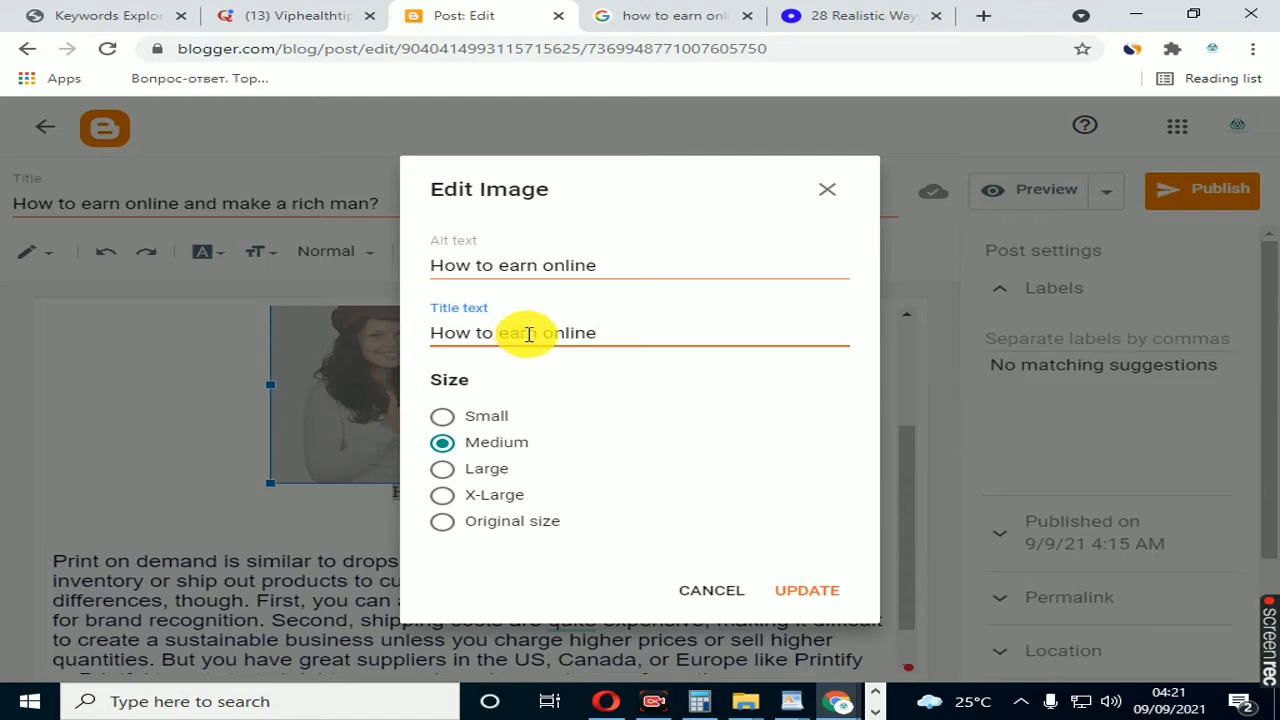
pyautogui.click(443, 470)
pyautogui.click(789, 594)
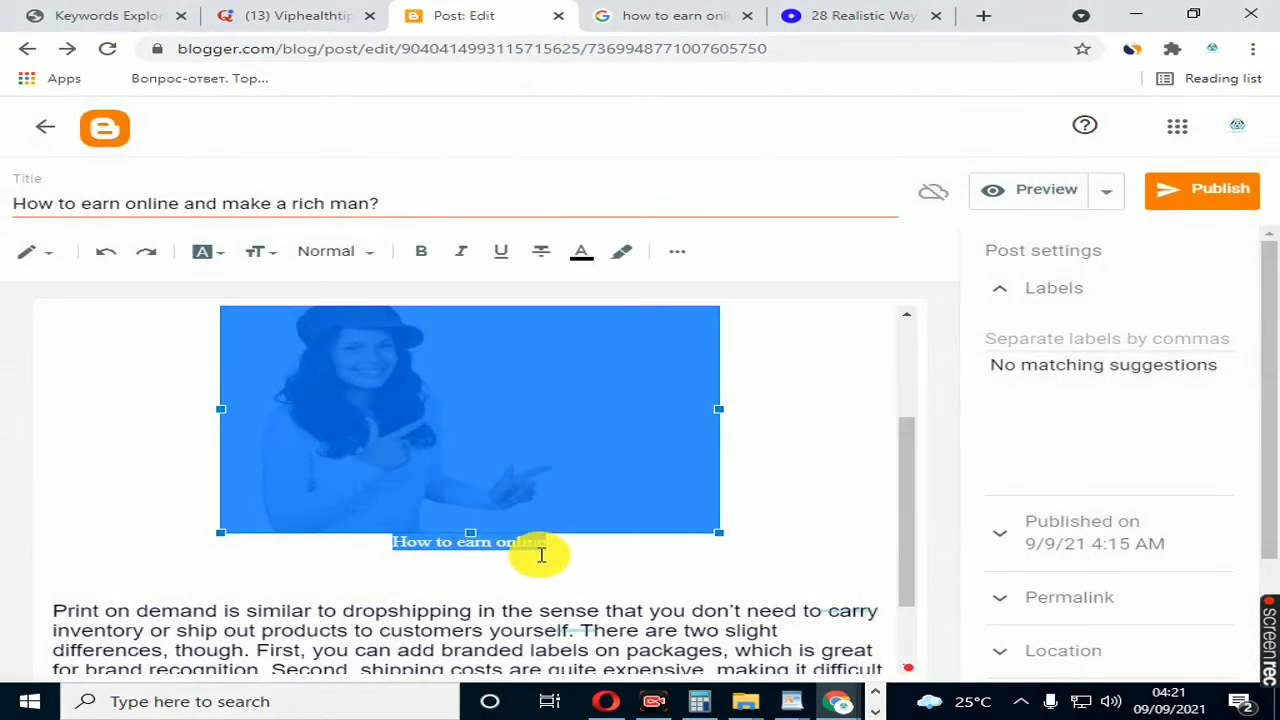
pyautogui.click(476, 610)
# Step: Check the picture's alt text, title text and size settings, and look over the surrounding paragraphs
pyautogui.scroll(3, 466, 549)
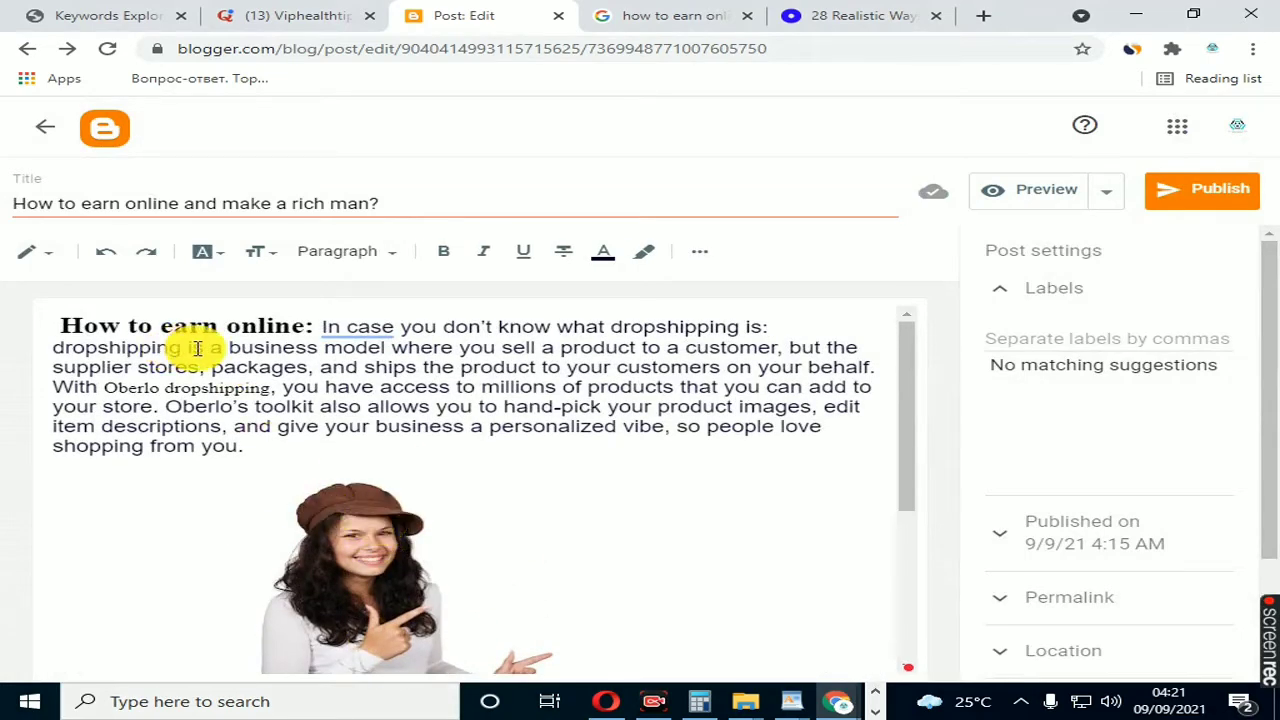
pyautogui.scroll(-2, 198, 347)
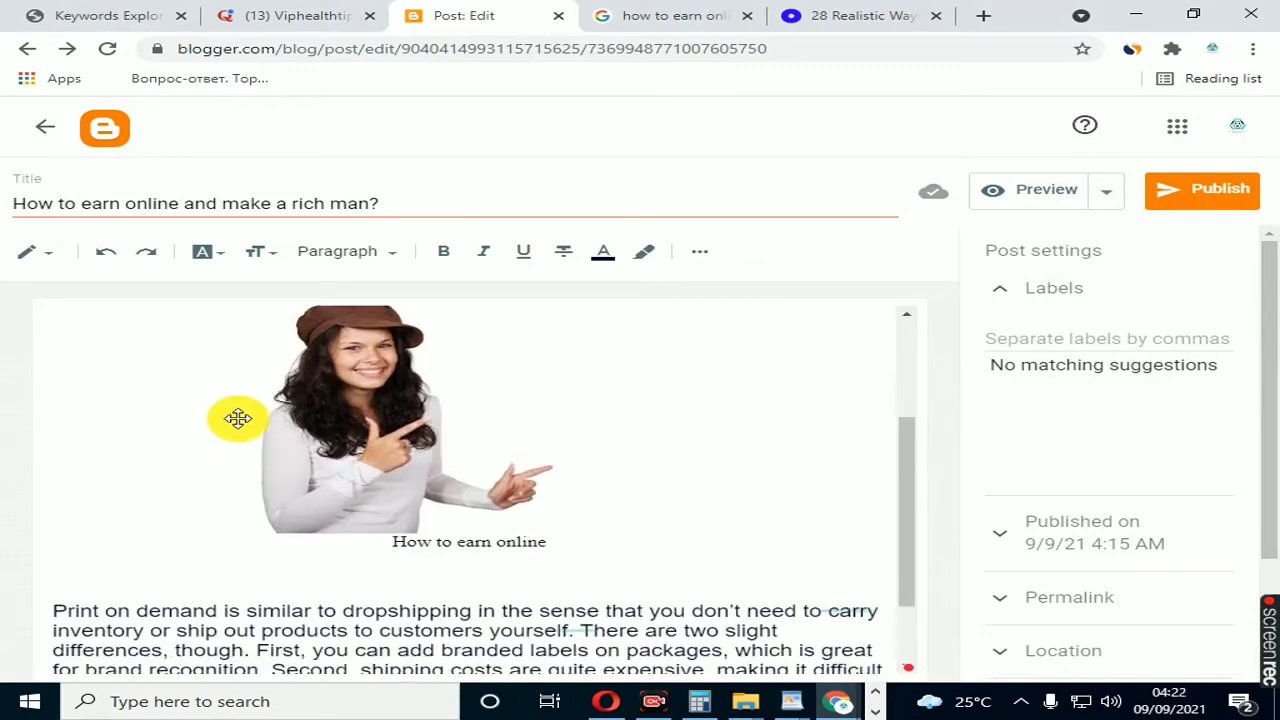
pyautogui.click(336, 450)
pyautogui.click(586, 634)
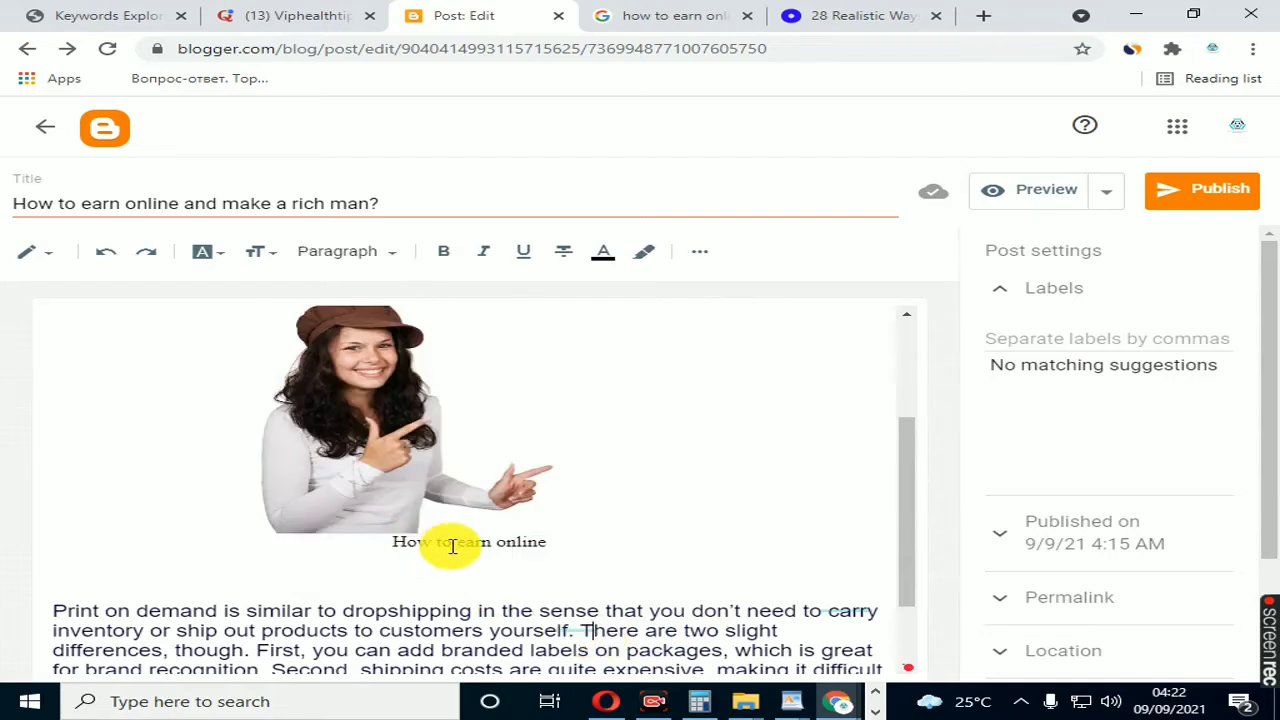
pyautogui.click(386, 420)
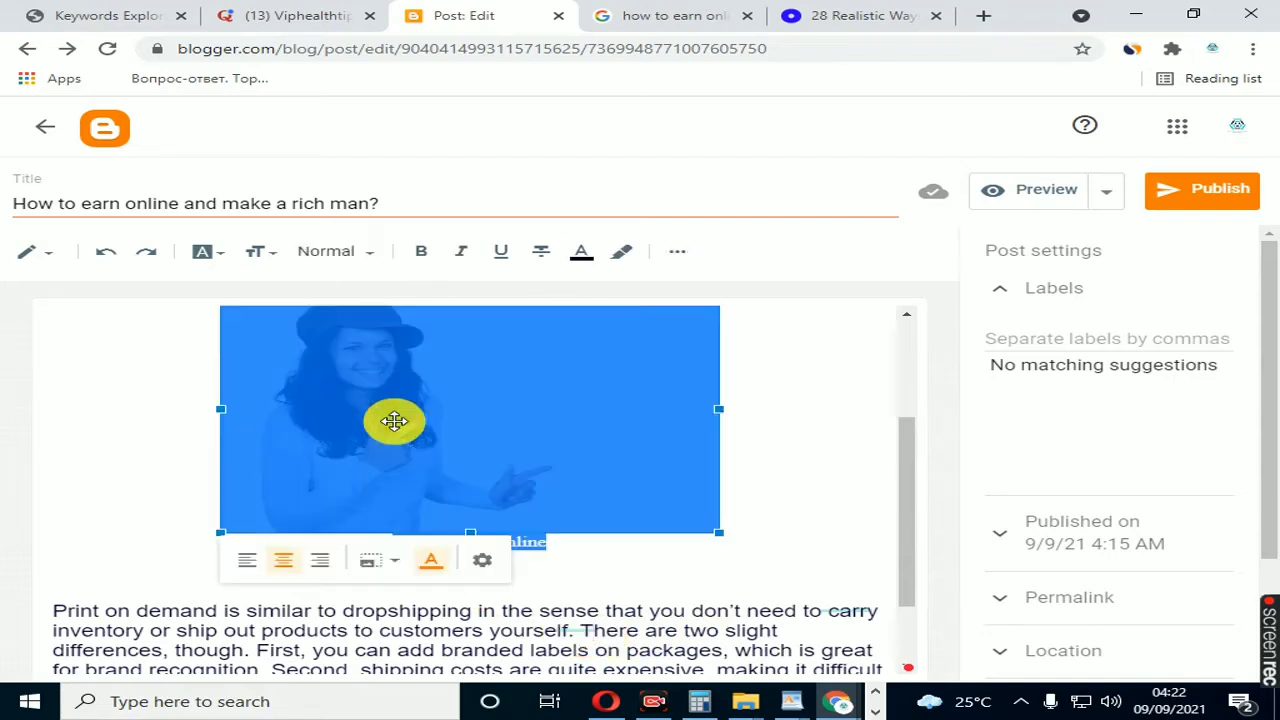
pyautogui.click(482, 563)
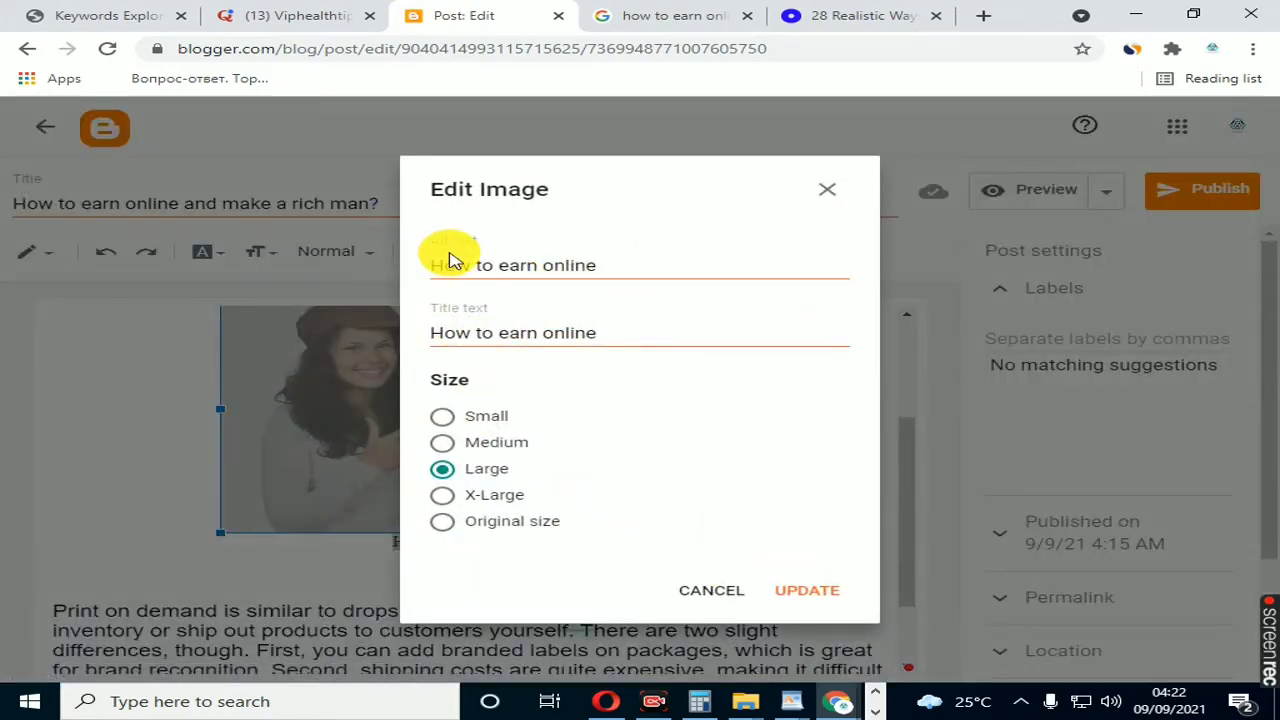
pyautogui.click(690, 592)
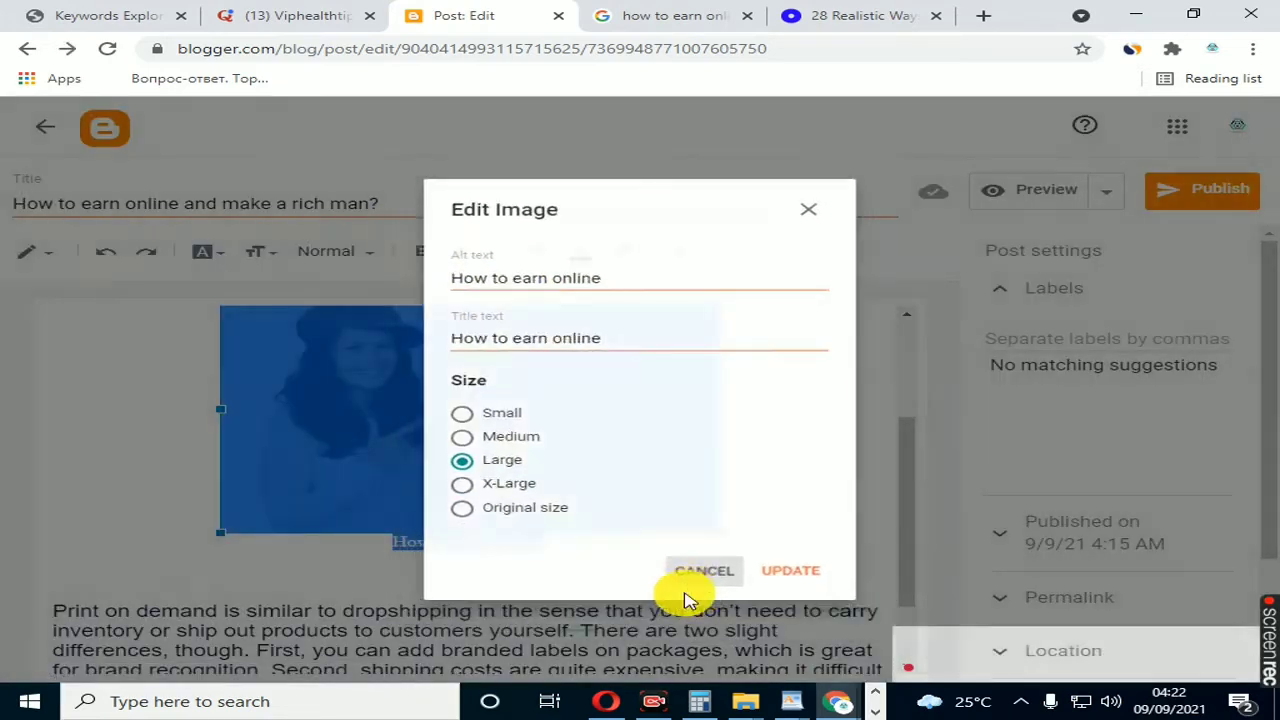
pyautogui.scroll(-1, 576, 587)
pyautogui.scroll(1, 576, 587)
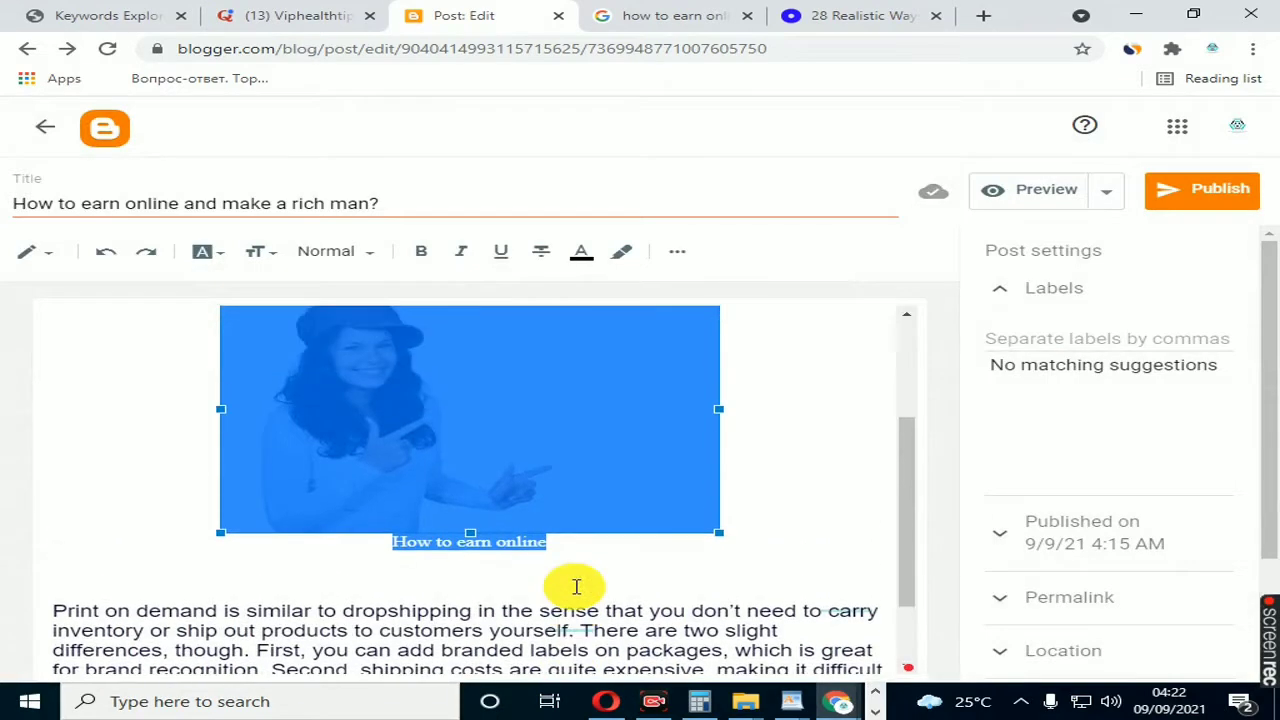
pyautogui.scroll(-1, 577, 586)
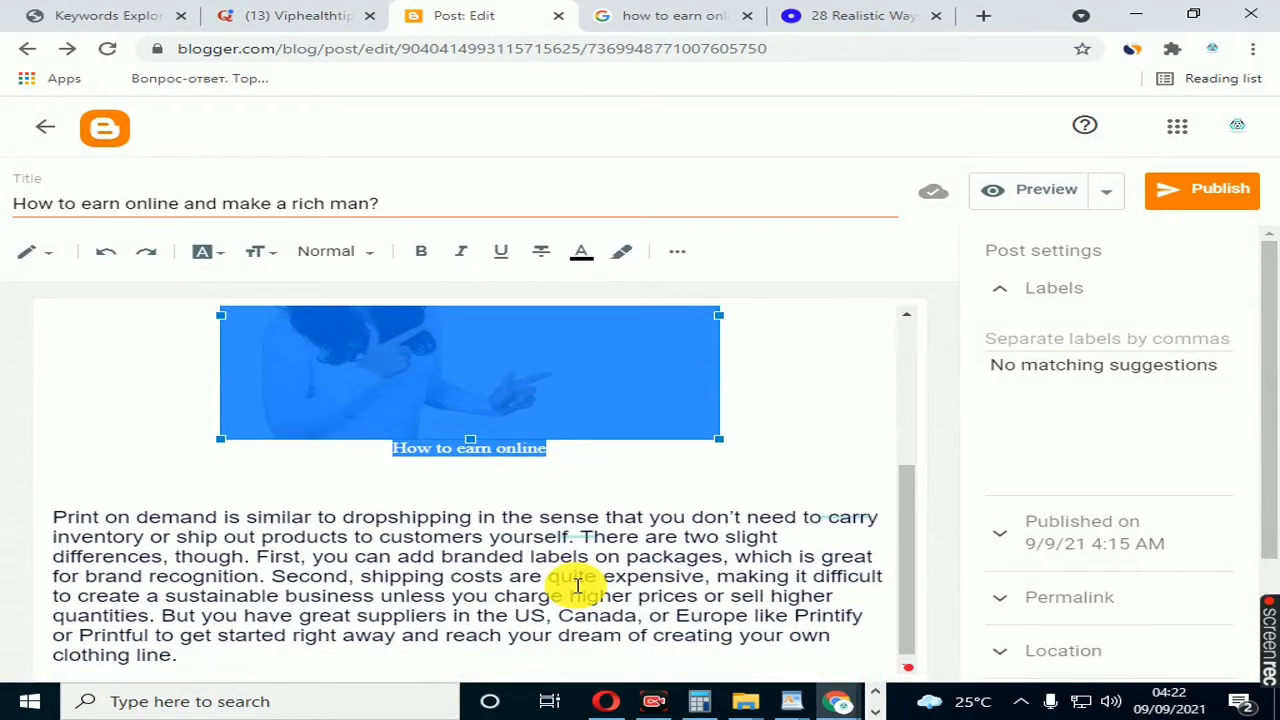
# Step: Write the line "How to earn money by affiliate?" between the picture caption and the second paragraph
pyautogui.click(626, 466)
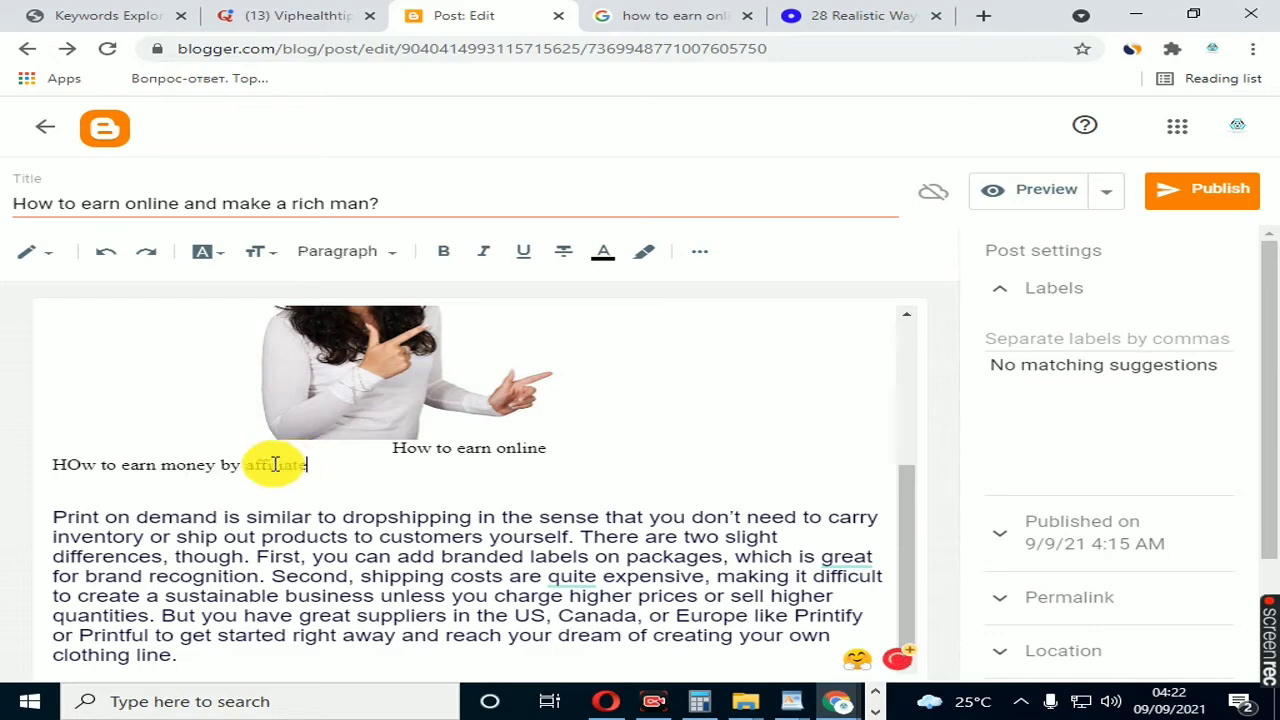
pyautogui.click(78, 467)
pyautogui.press('BackSpace')
pyautogui.write('o')
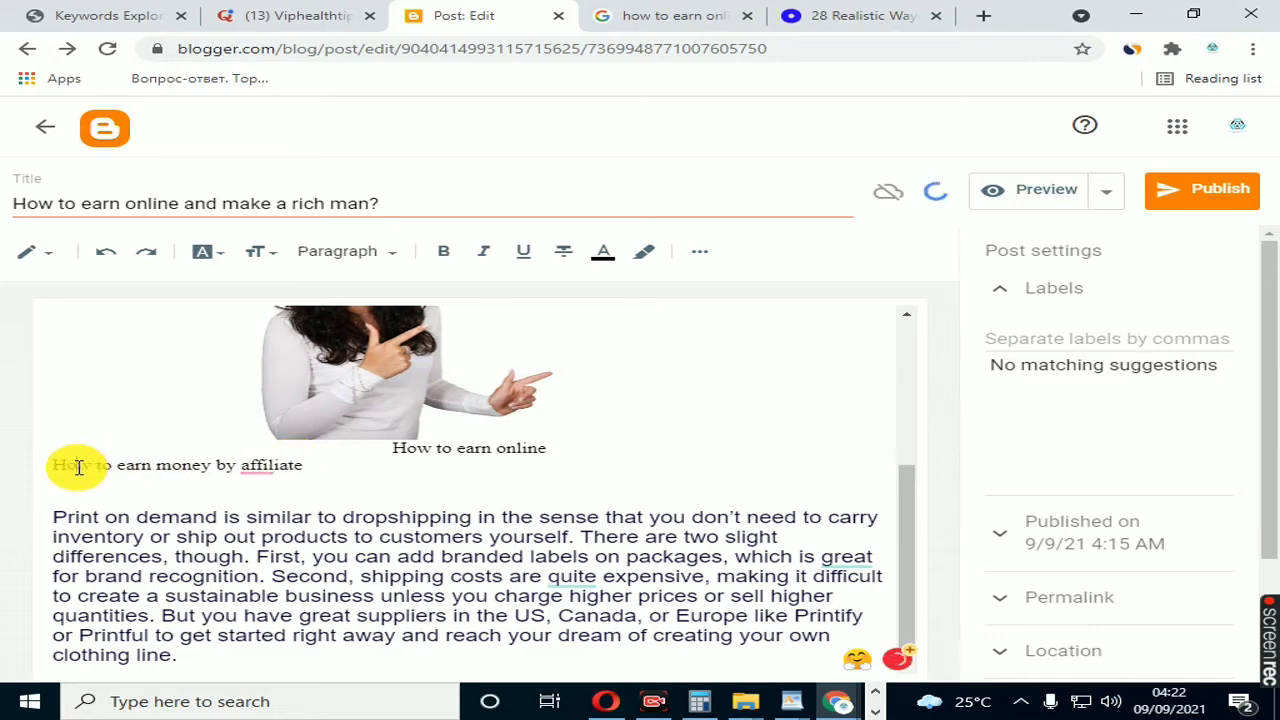
pyautogui.click(323, 470)
pyautogui.write('?')
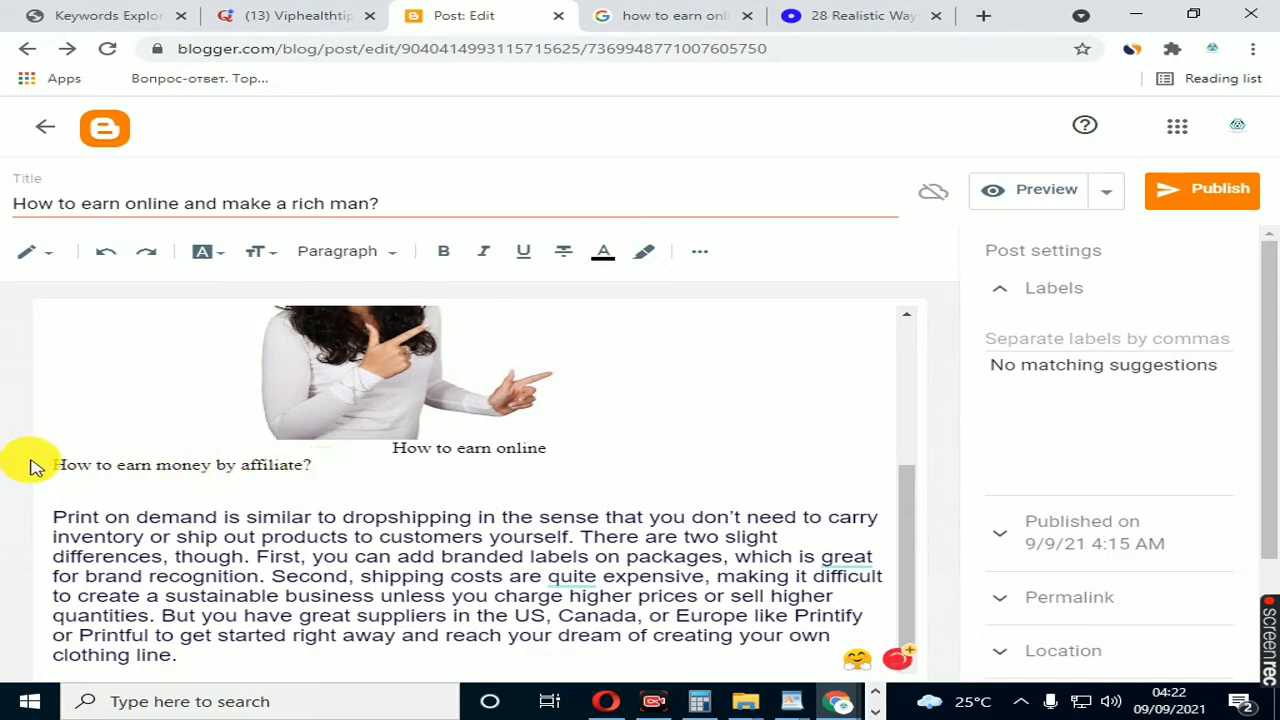
# Step: Enlarge the line "How to earn money by affiliate?", give it the Heading style and remove the blank line below it
pyautogui.moveTo(51, 468); pyautogui.dragTo(113, 466)
pyautogui.moveTo(211, 469); pyautogui.dragTo(380, 466)
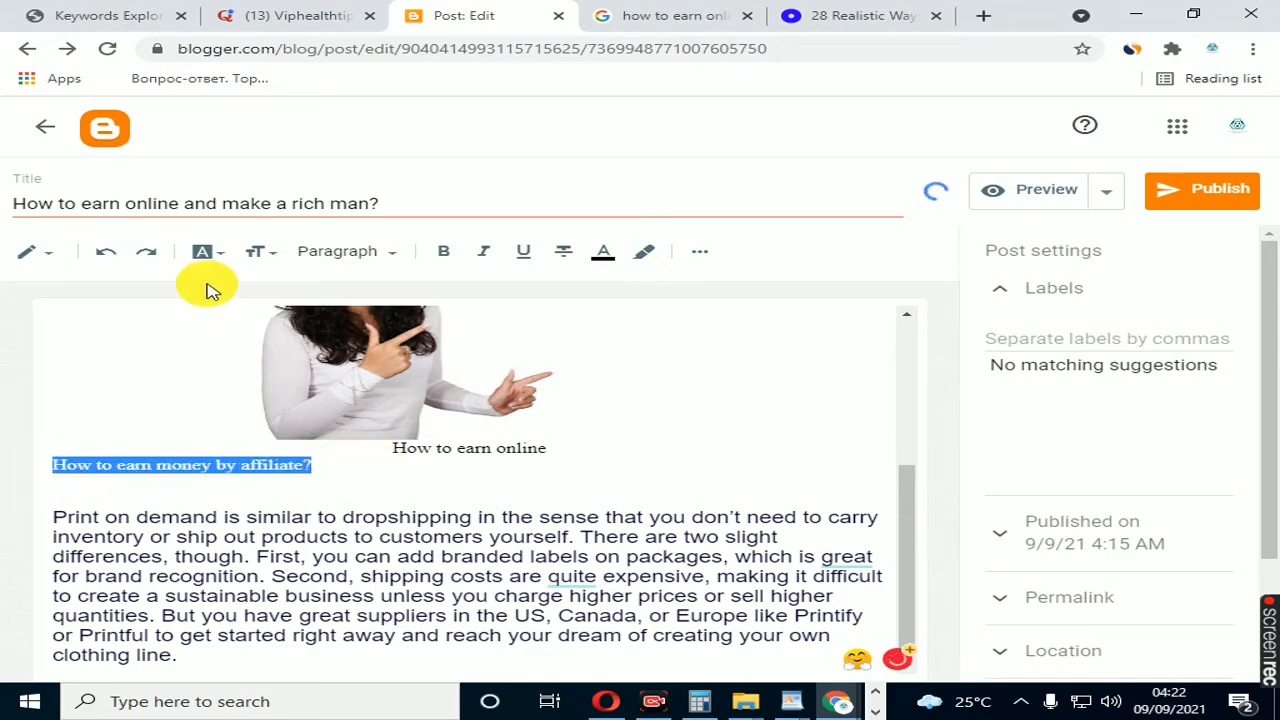
pyautogui.click(260, 253)
pyautogui.click(274, 405)
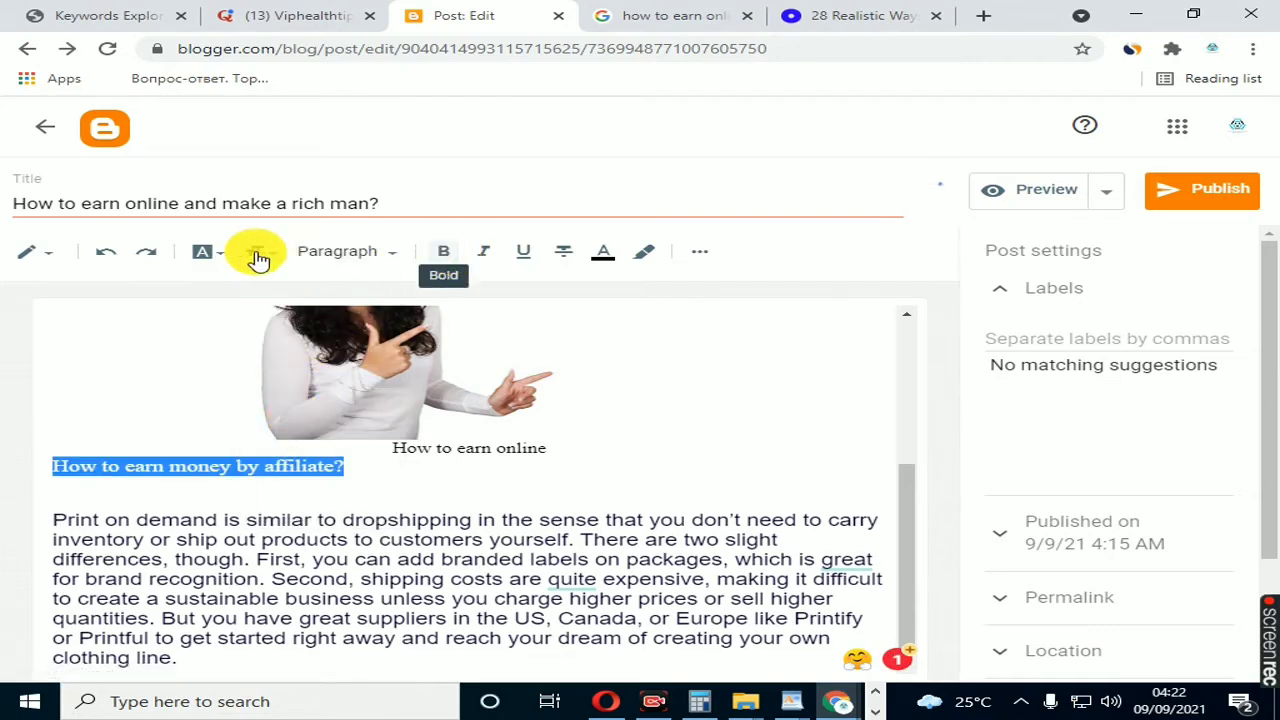
pyautogui.click(352, 258)
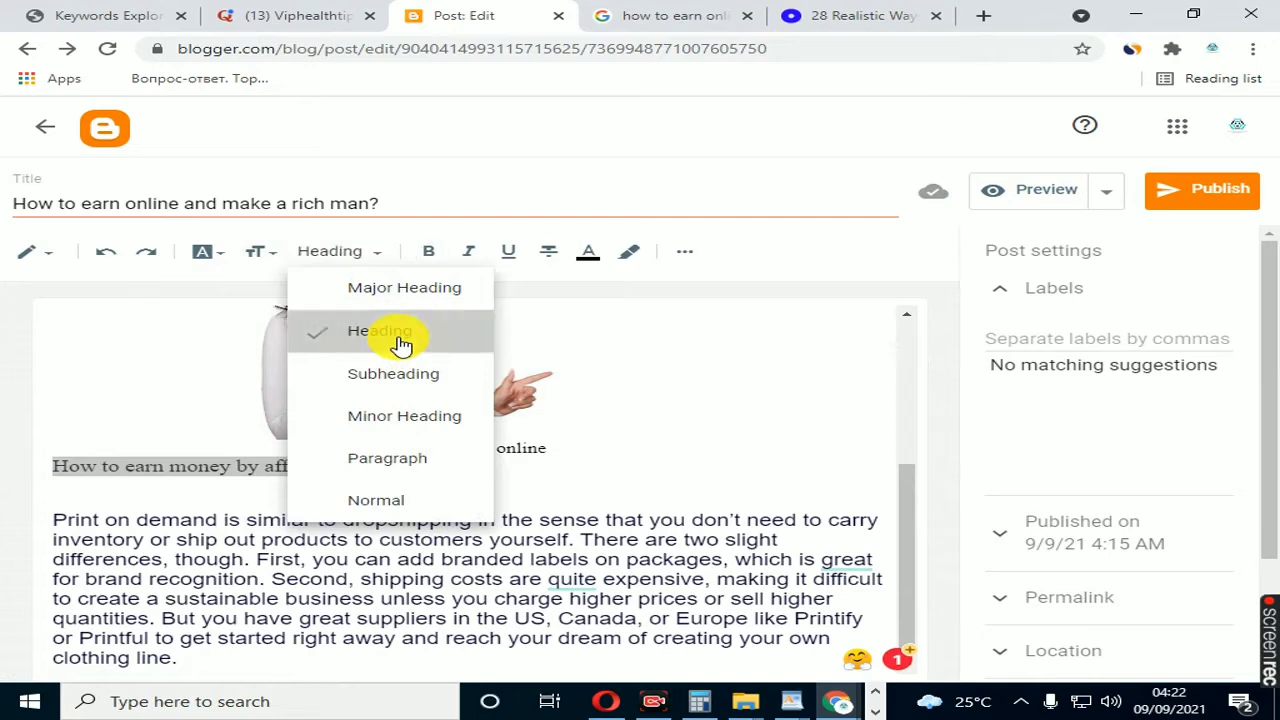
pyautogui.click(401, 345)
pyautogui.click(251, 521)
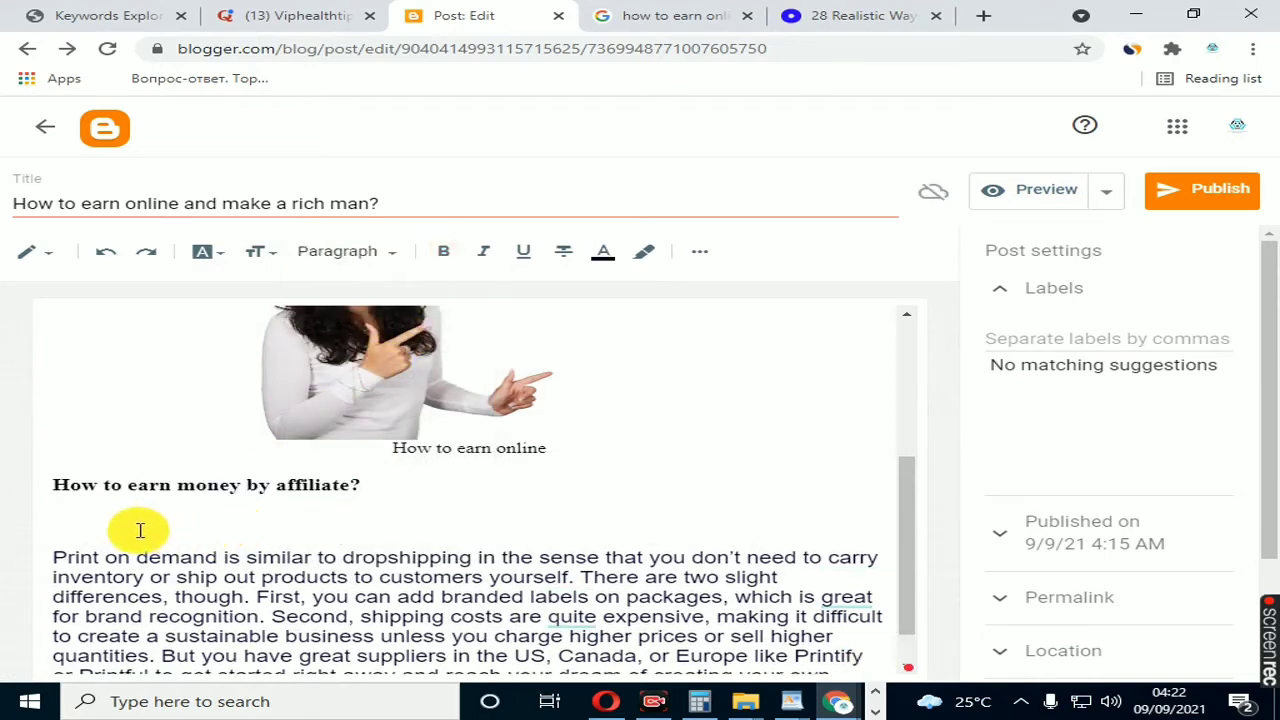
pyautogui.press('BackSpace')
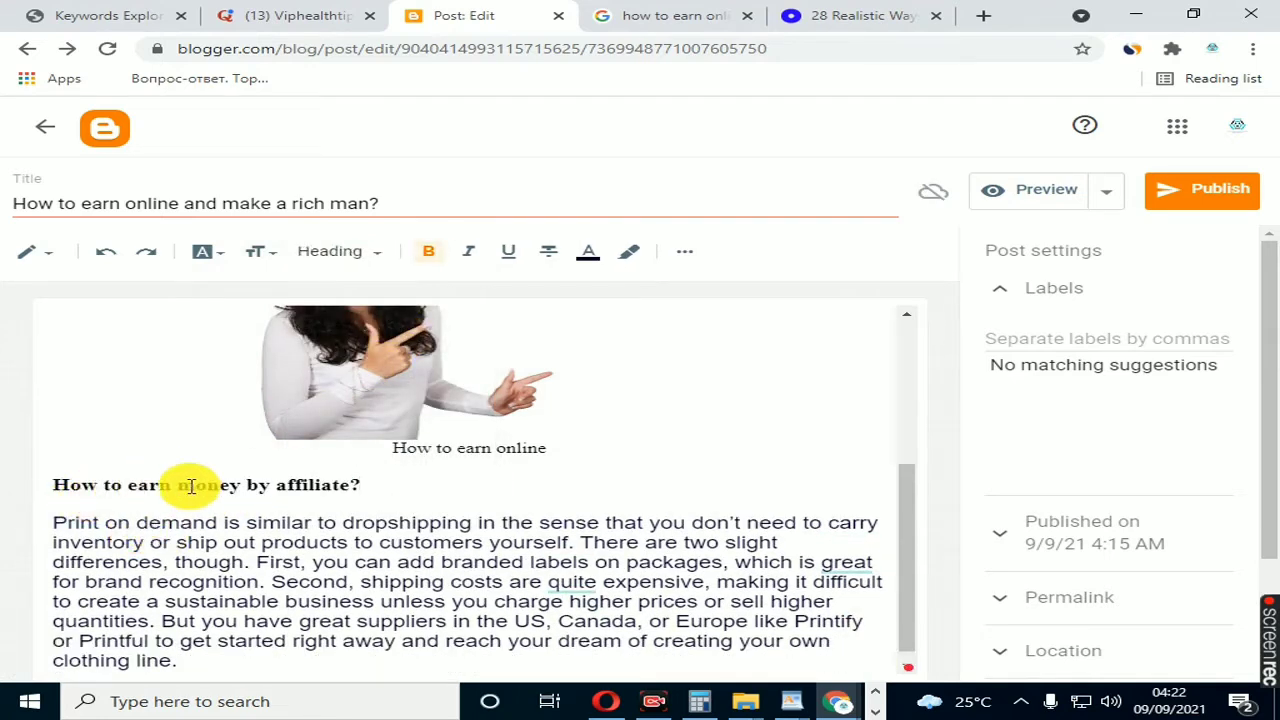
# Step: Review the post's bold lead-in, the affiliate heading and the print-on-demand paragraph beneath it
pyautogui.scroll(3, 190, 487)
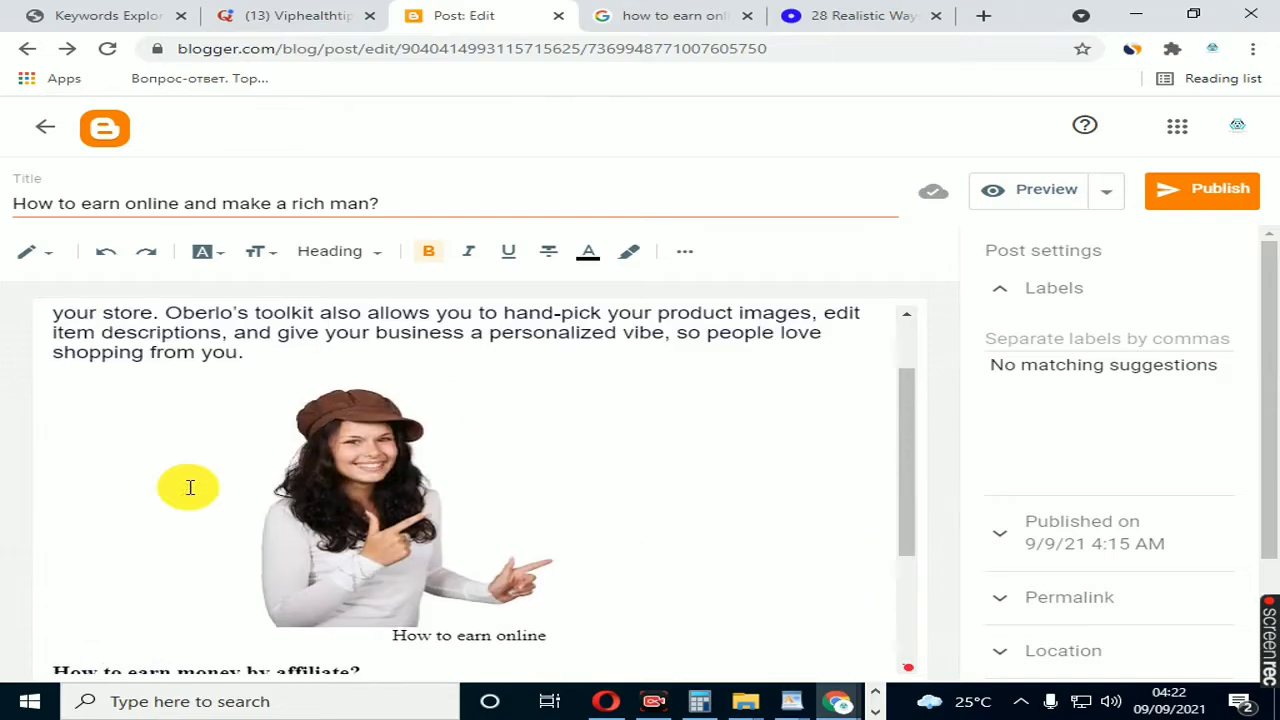
pyautogui.scroll(2, 190, 487)
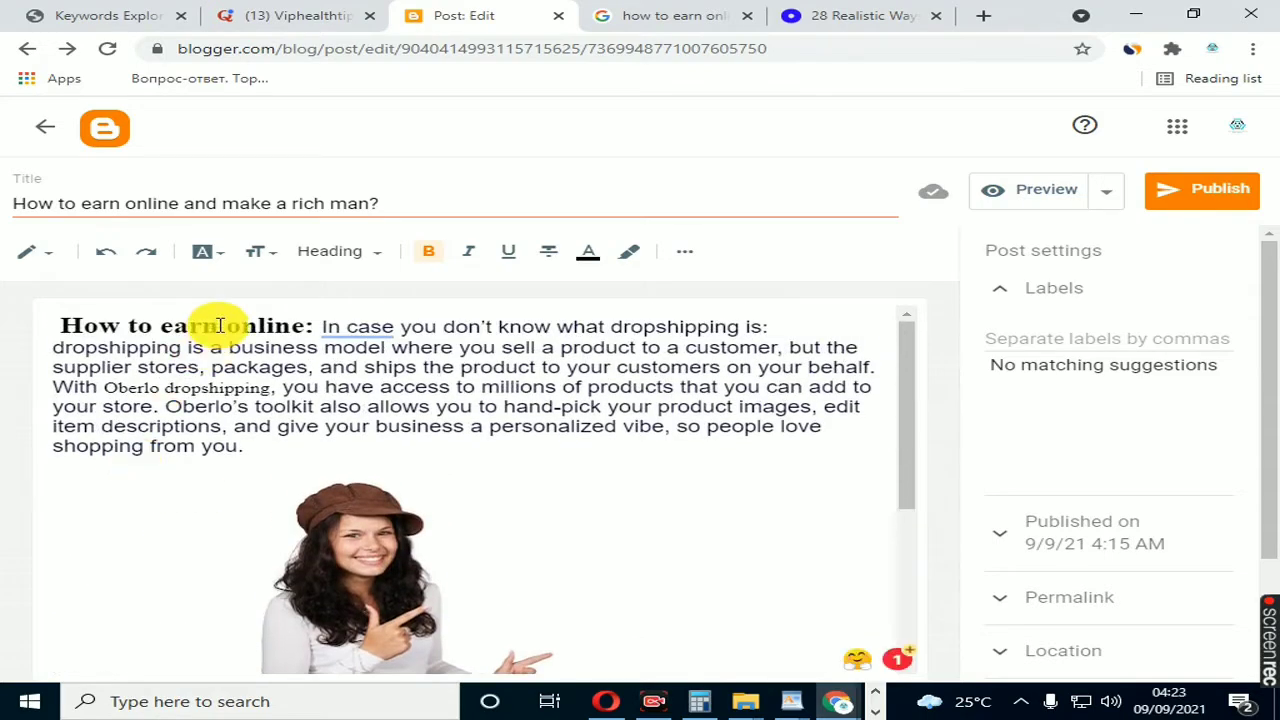
pyautogui.scroll(-4, 219, 326)
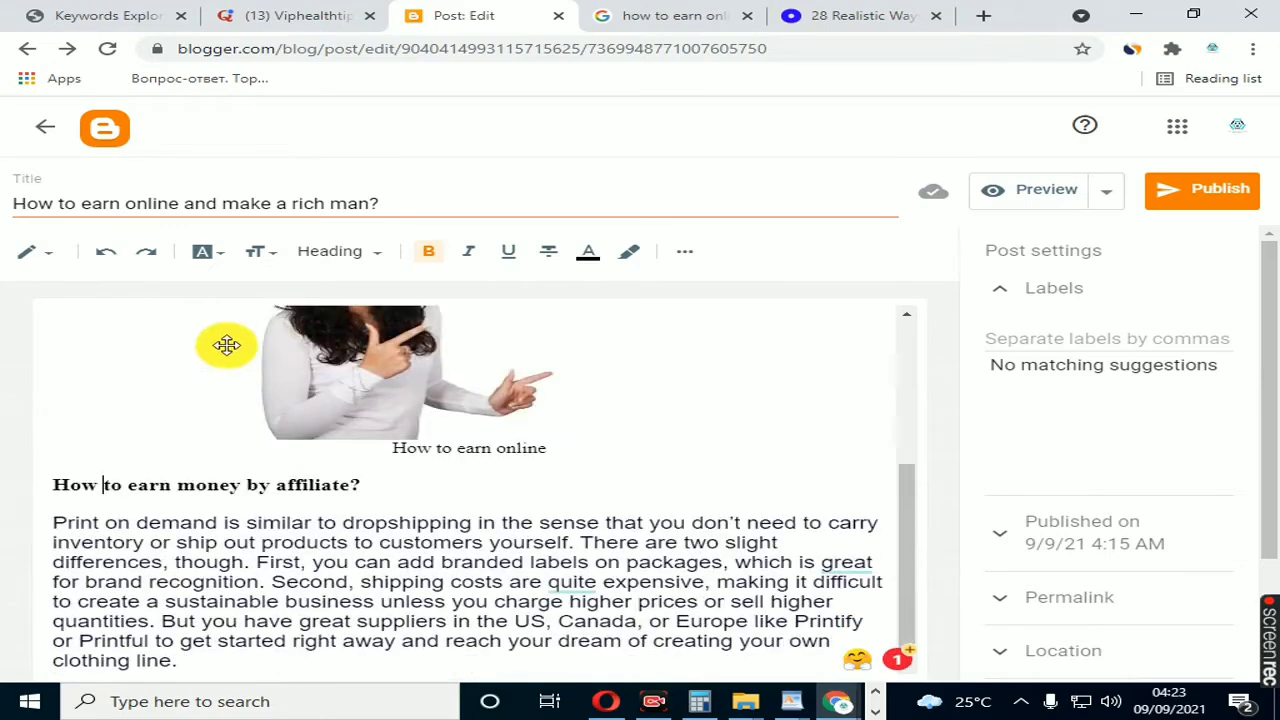
pyautogui.click(158, 487)
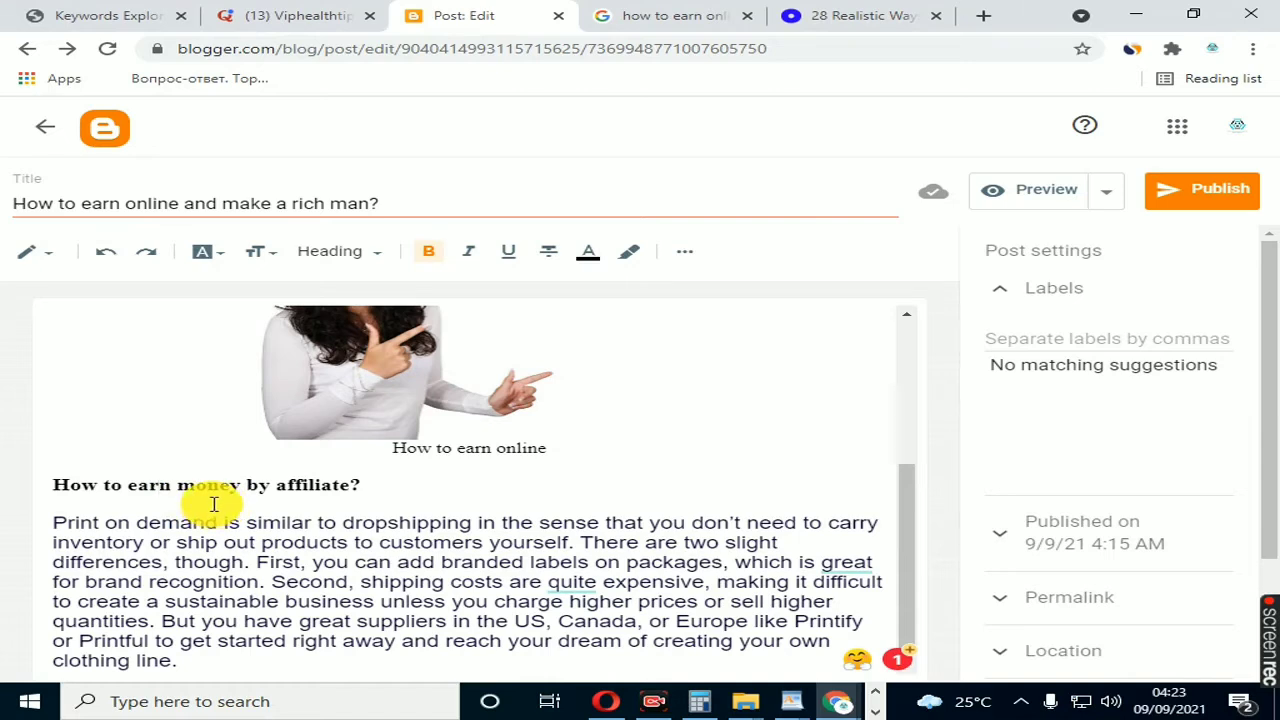
pyautogui.scroll(-1, 212, 504)
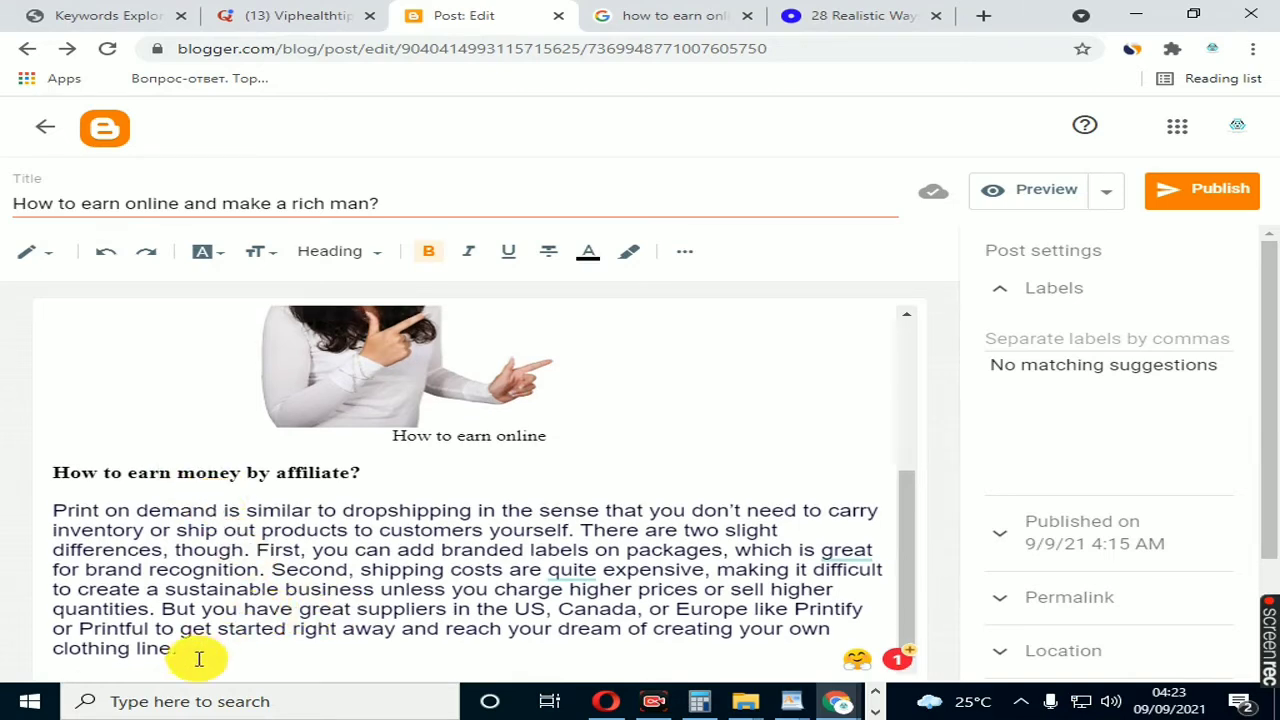
pyautogui.click(185, 538)
pyautogui.moveTo(56, 515); pyautogui.dragTo(252, 631)
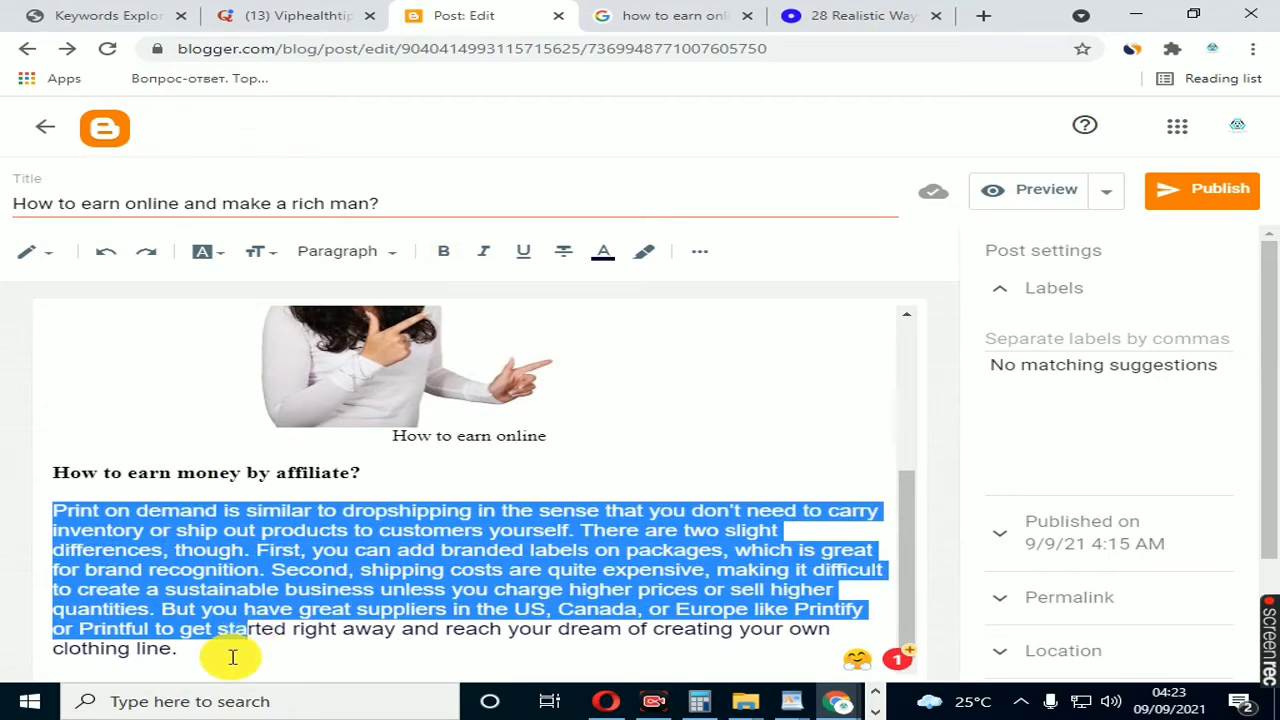
pyautogui.click(232, 656)
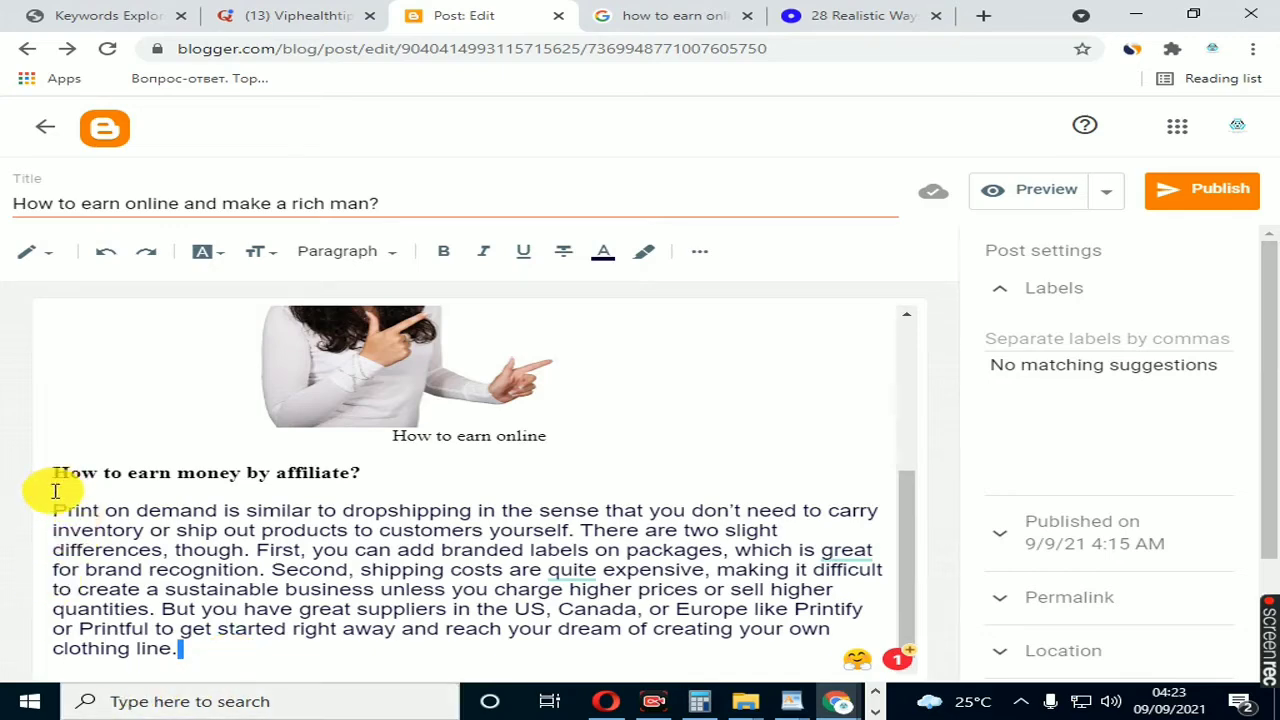
# Step: Look over the print-on-demand paragraph, the opening paragraph, the captioned picture and the affiliate heading
pyautogui.moveTo(55, 511); pyautogui.dragTo(241, 656)
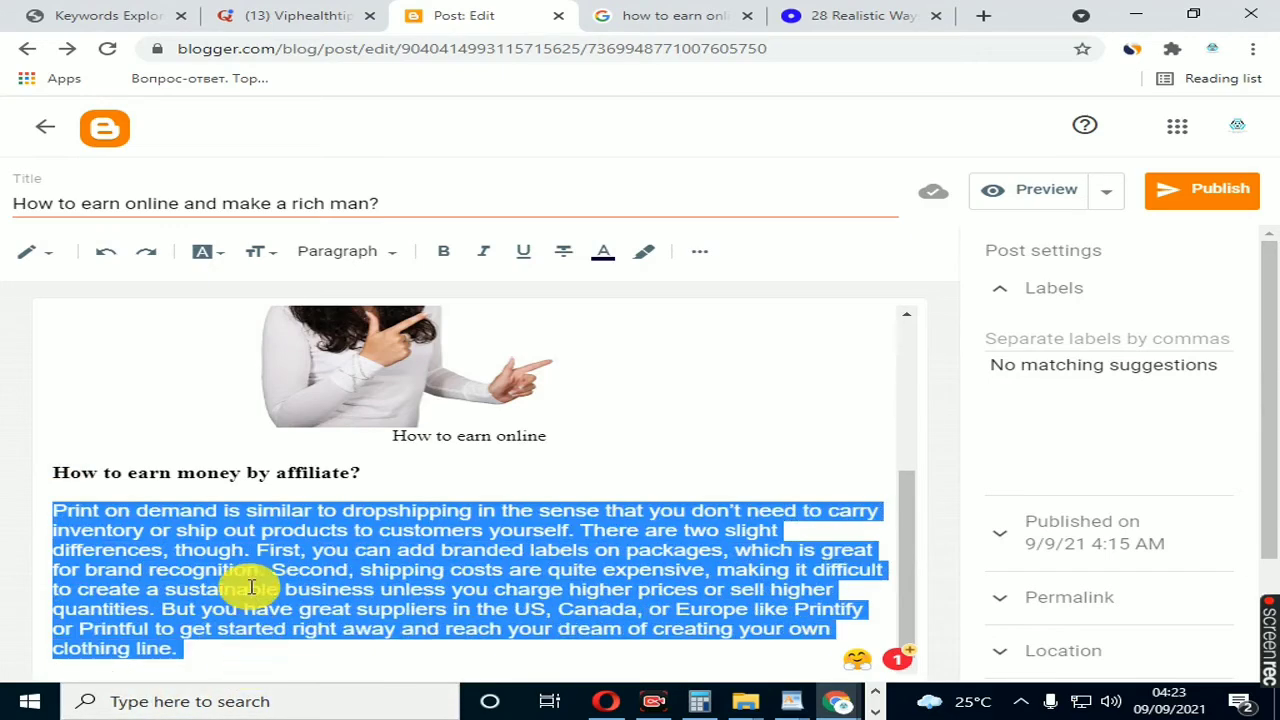
pyautogui.click(353, 588)
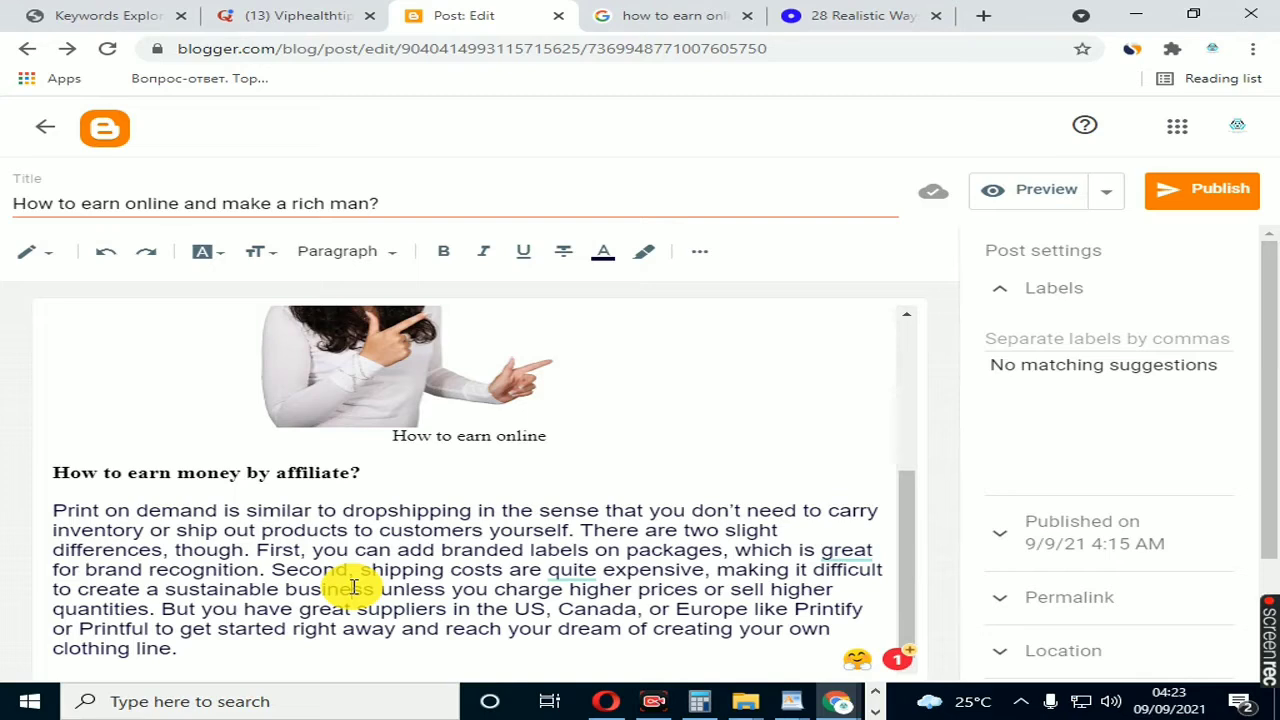
pyautogui.scroll(5, 240, 535)
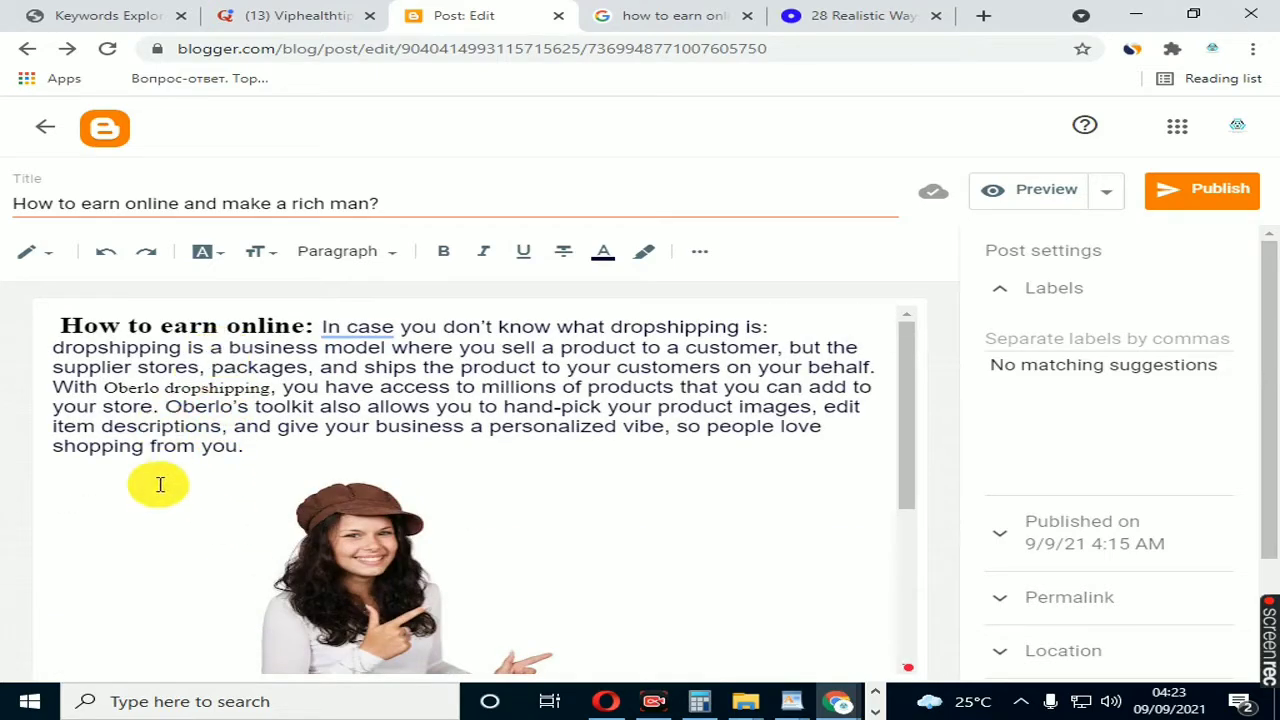
pyautogui.scroll(-3, 160, 490)
pyautogui.click(324, 392)
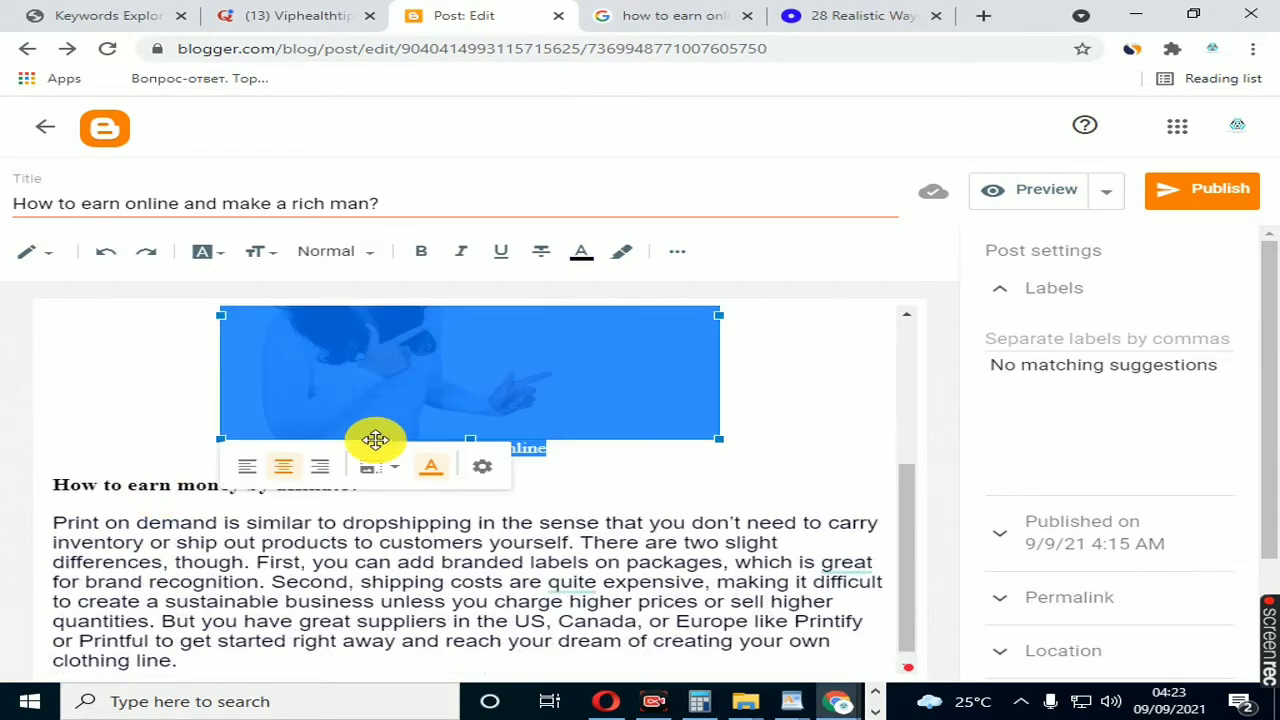
pyautogui.click(366, 543)
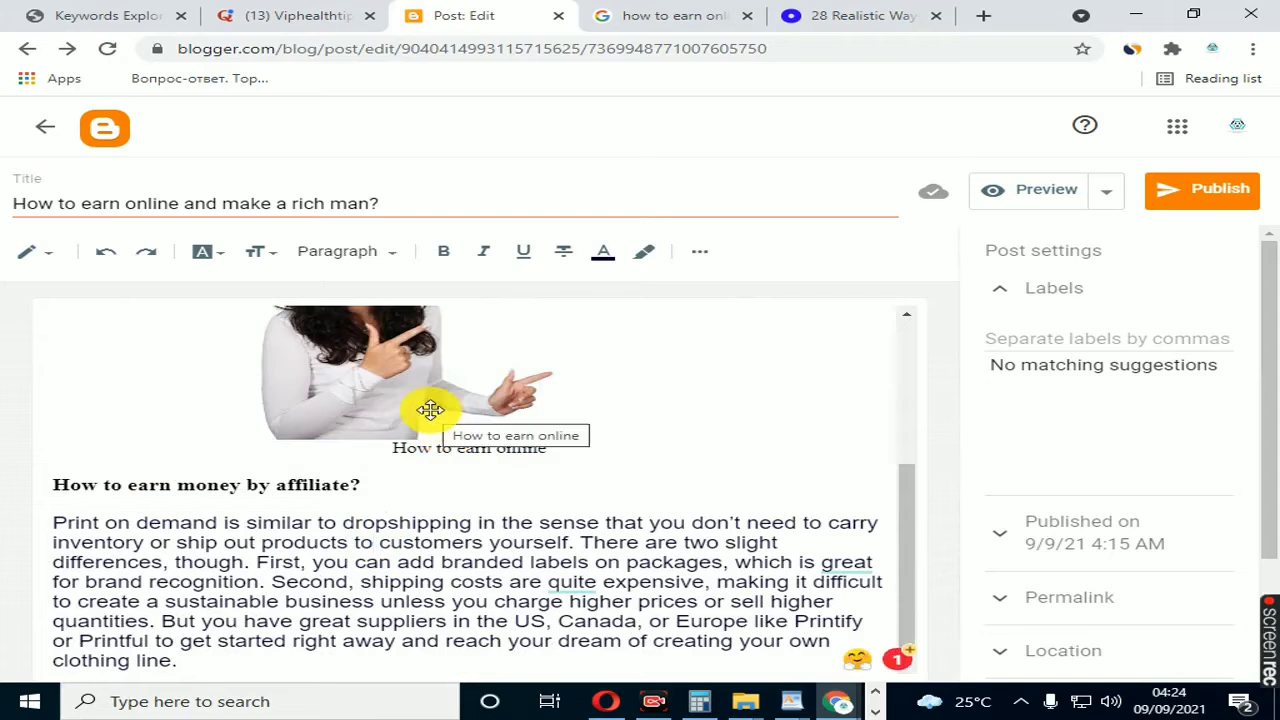
pyautogui.click(230, 486)
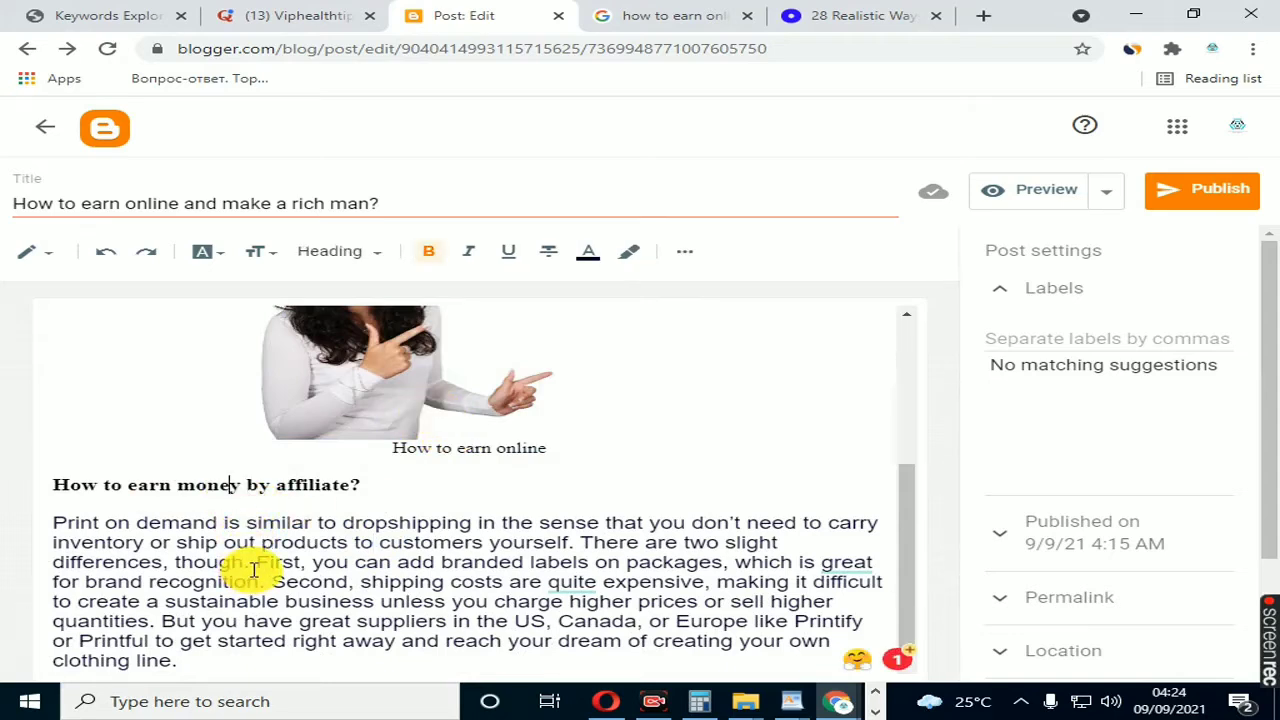
pyautogui.scroll(-1, 249, 558)
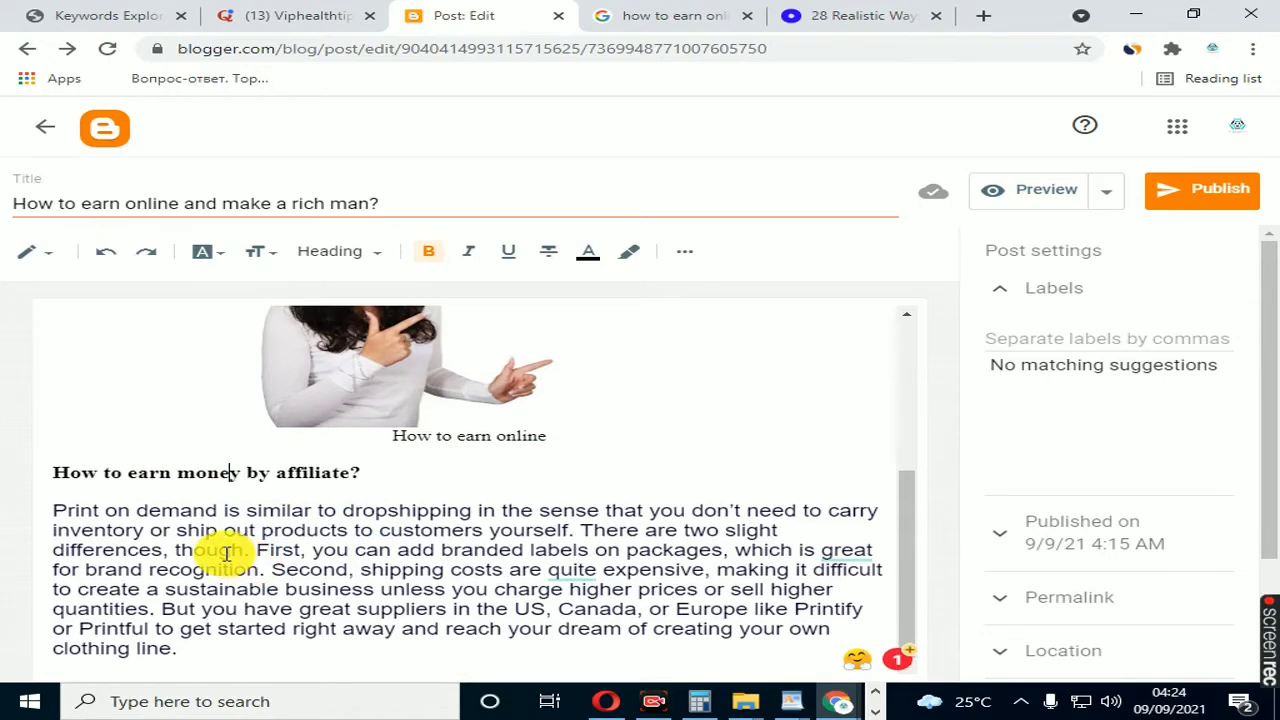
pyautogui.click(224, 553)
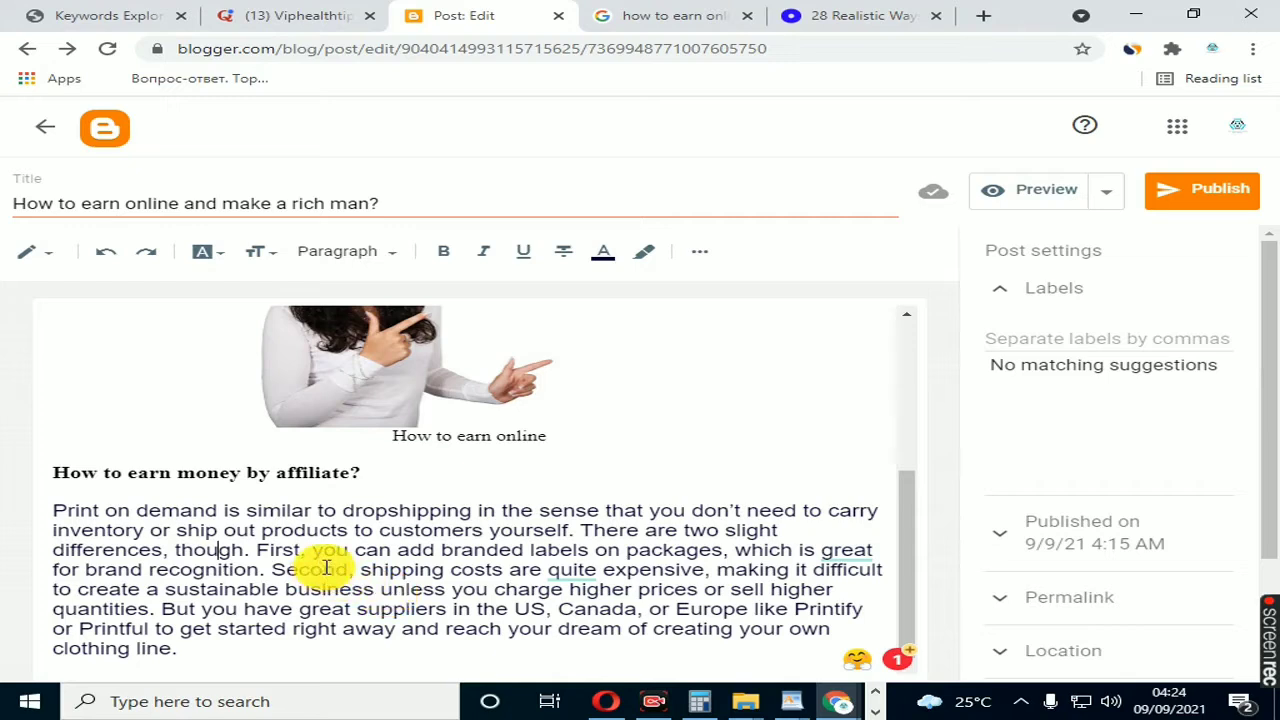
# Step: Copy the post title "How to earn online and make a rich man?" into the search description
pyautogui.click(409, 199)
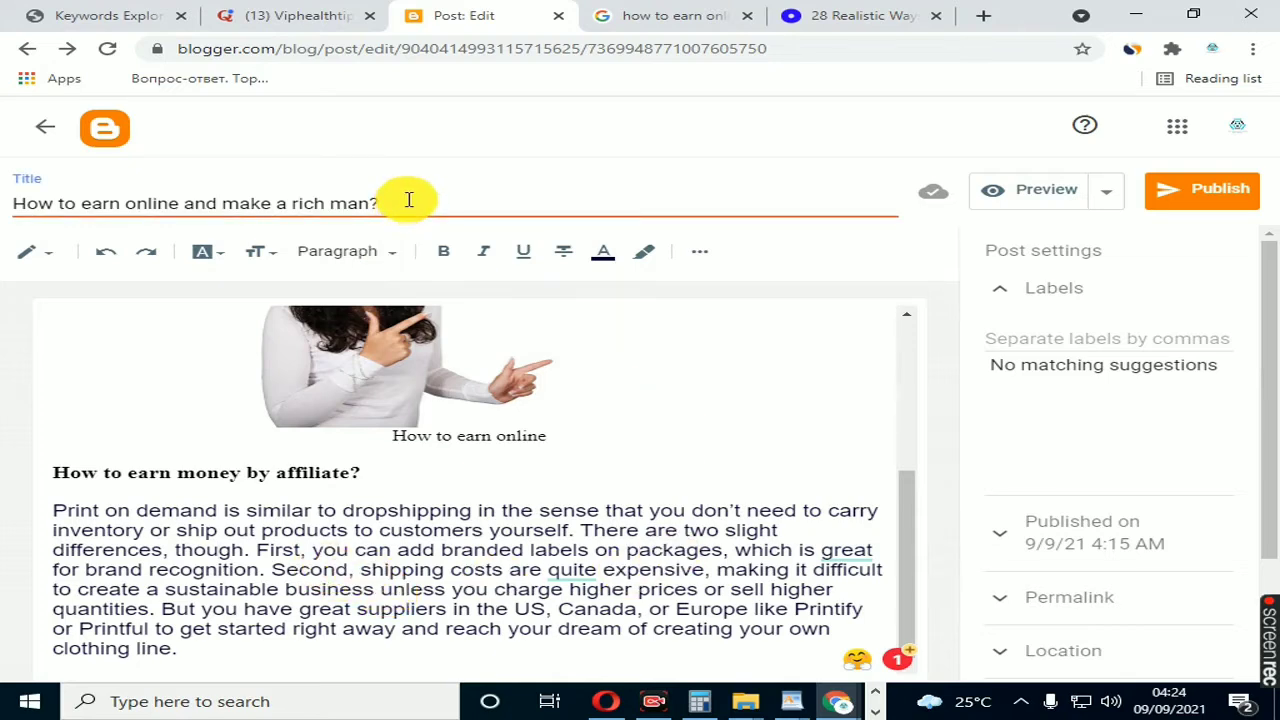
pyautogui.tripleClick(409, 199)
pyautogui.rightClick(314, 199)
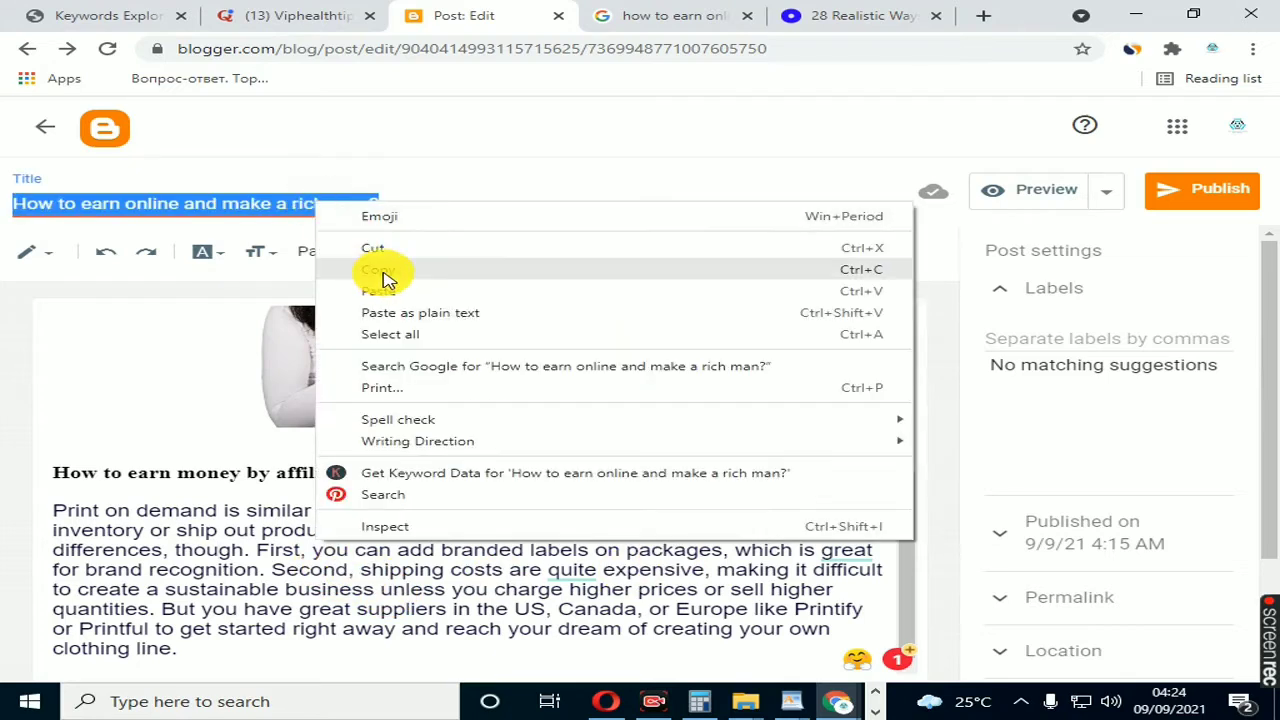
pyautogui.click(388, 273)
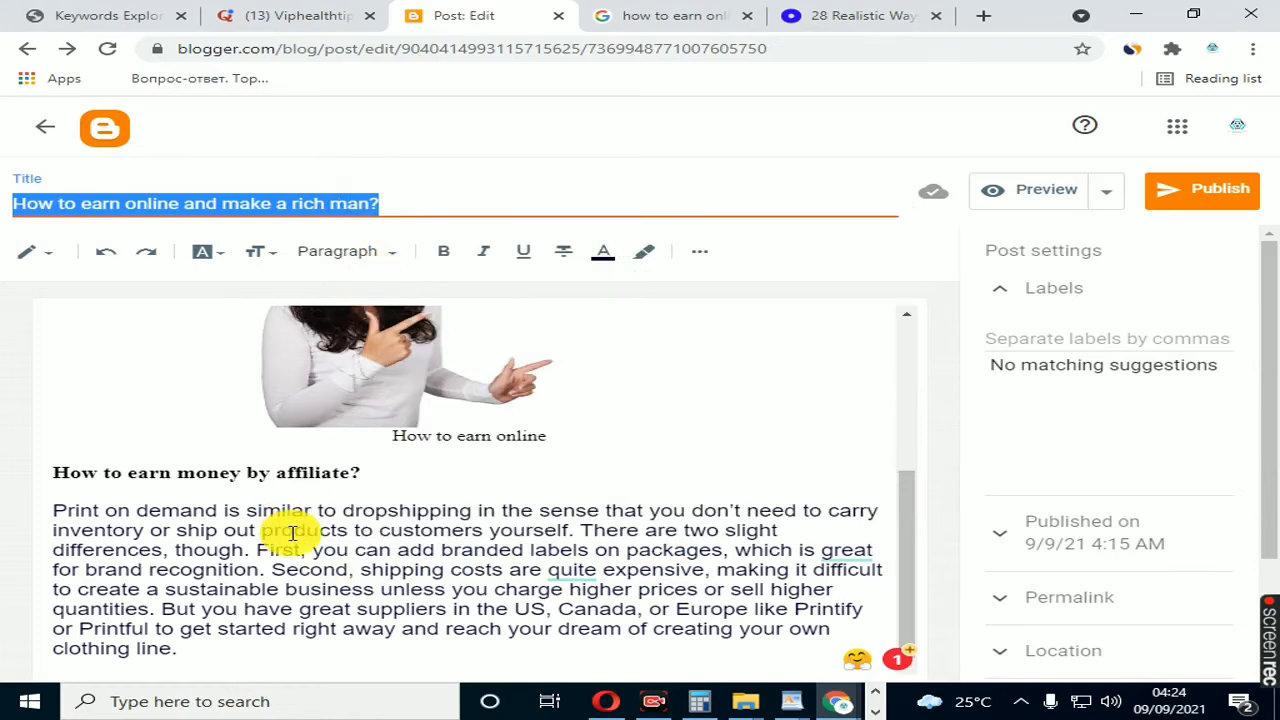
pyautogui.click(1068, 463)
pyautogui.click(1075, 545)
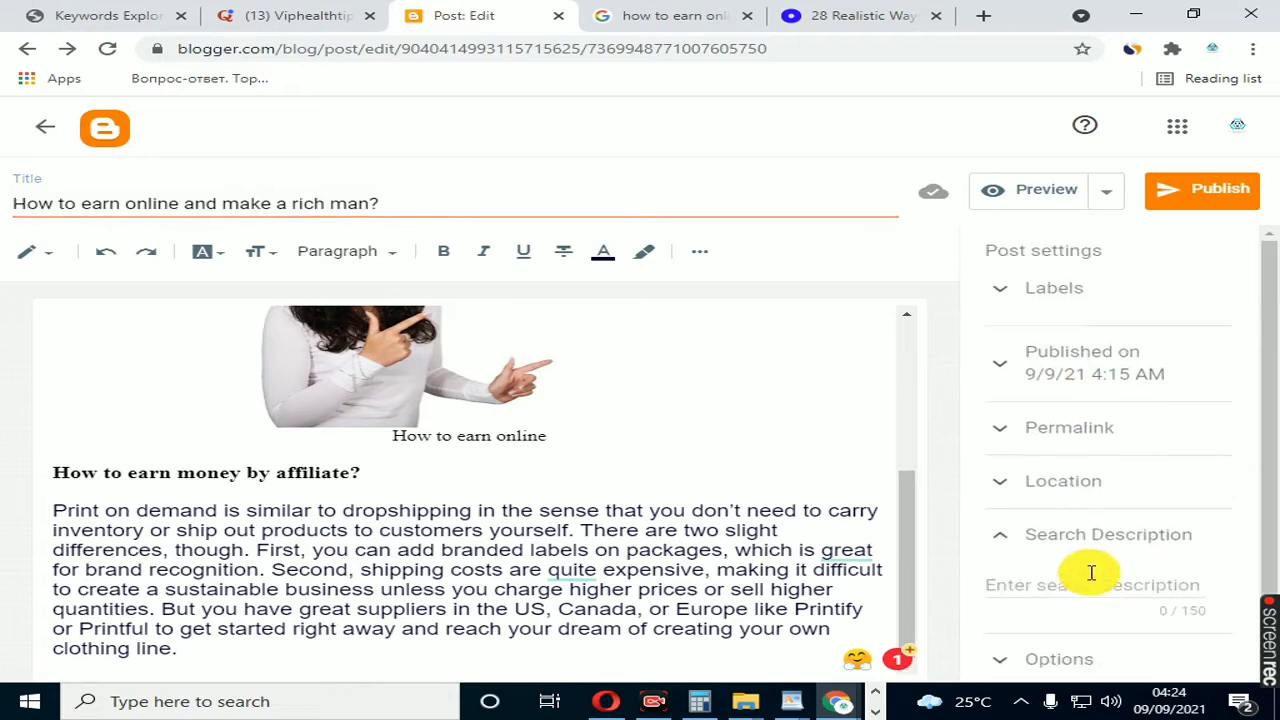
pyautogui.scroll(-1, 1088, 566)
pyautogui.click(1058, 518)
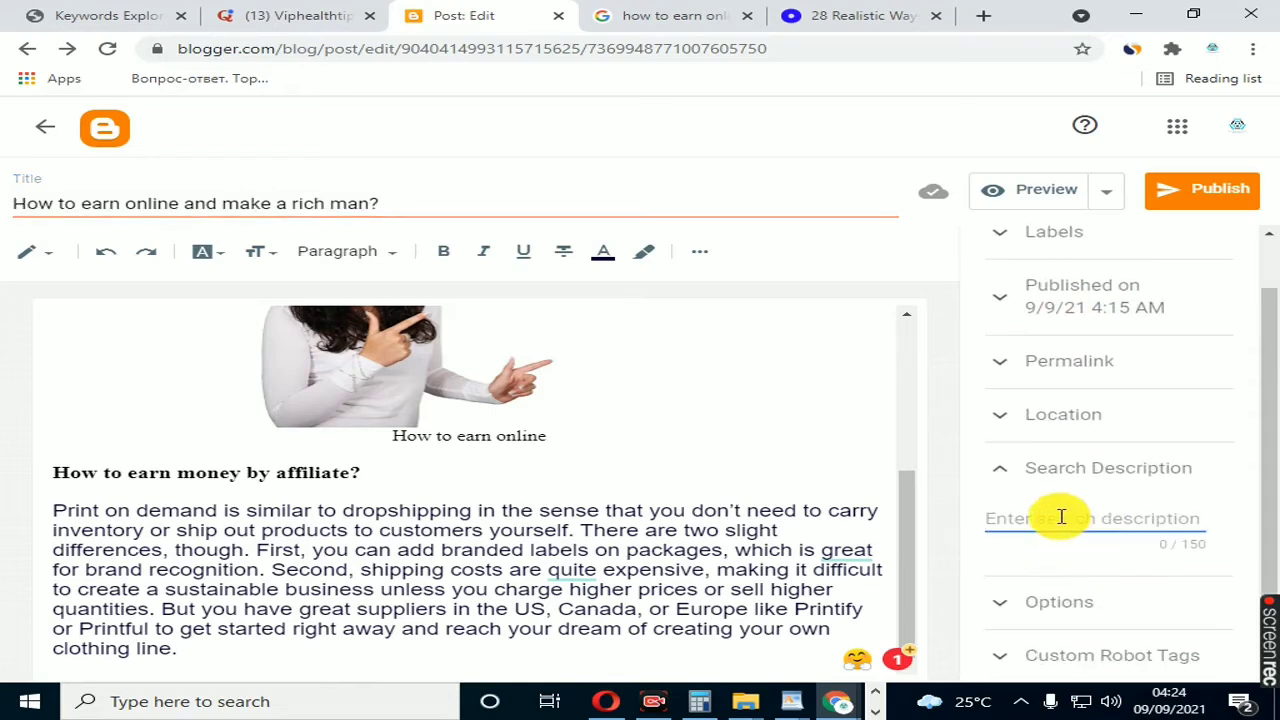
pyautogui.hotkey('ctrl', 'v')
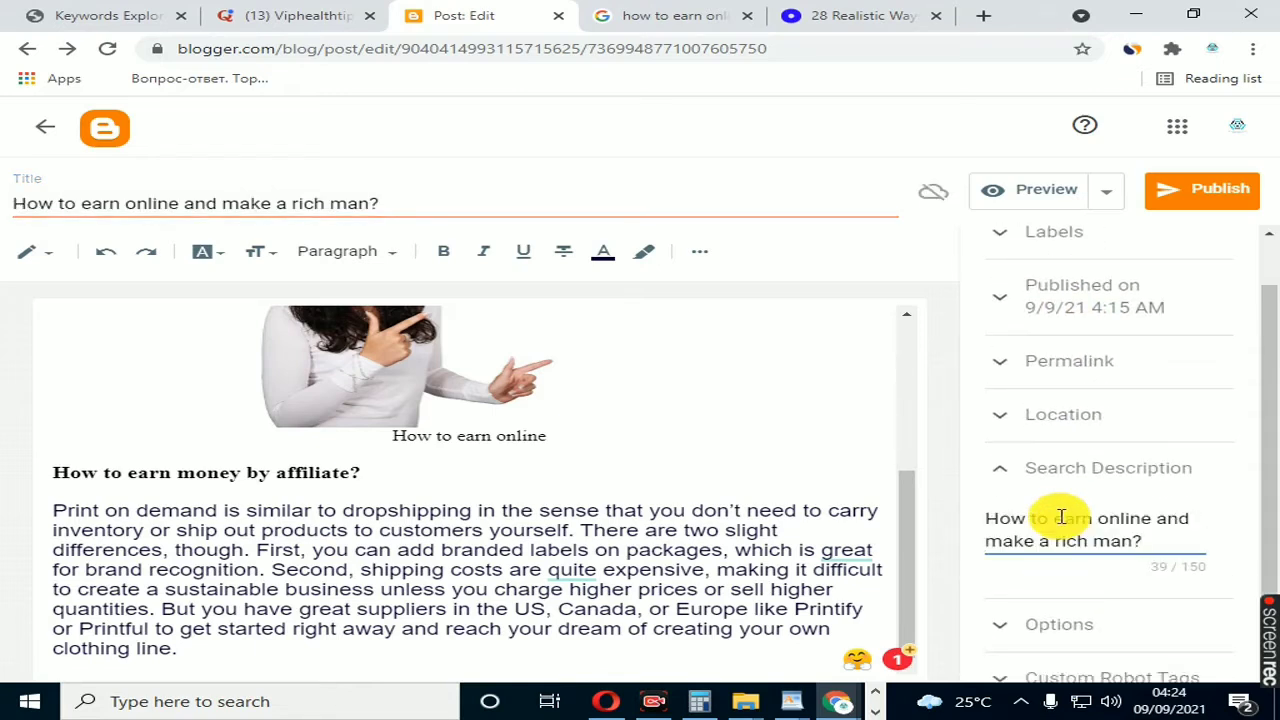
pyautogui.click(1005, 478)
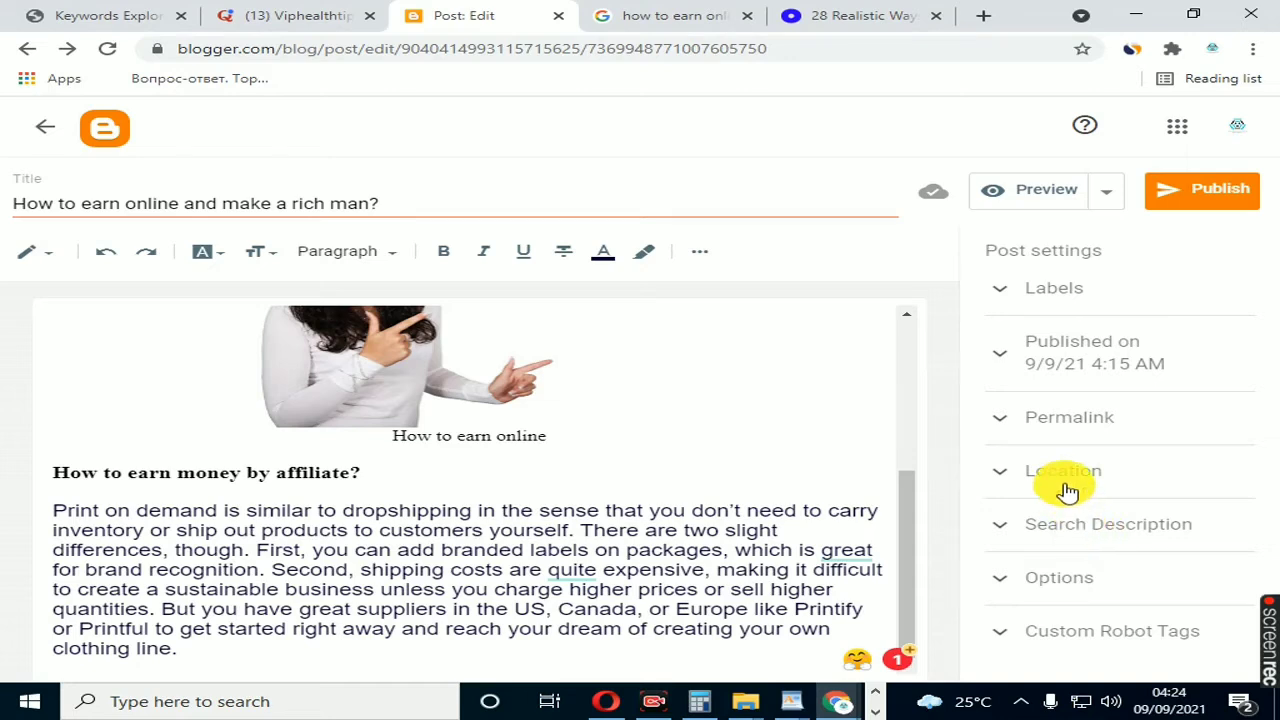
# Step: Switch the post to a custom permalink and fill it with the copied title "How to earn online and make a rich man?"
pyautogui.click(1063, 425)
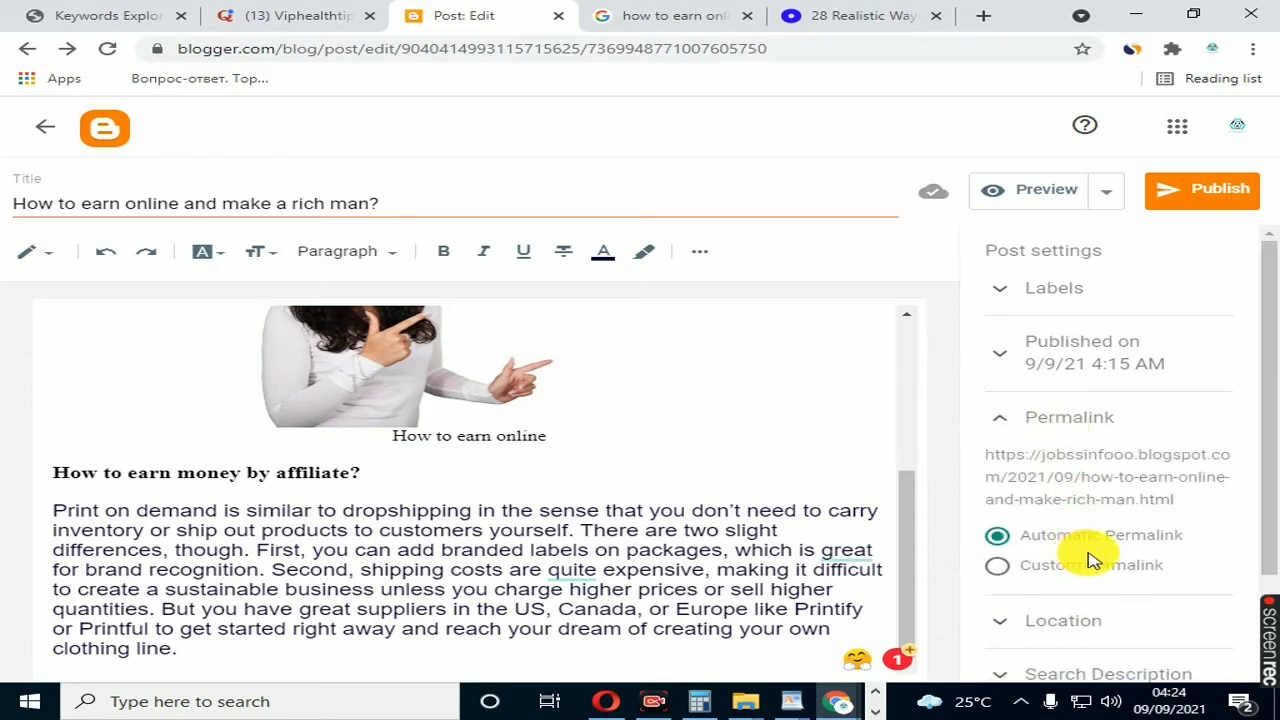
pyautogui.scroll(-1, 1131, 560)
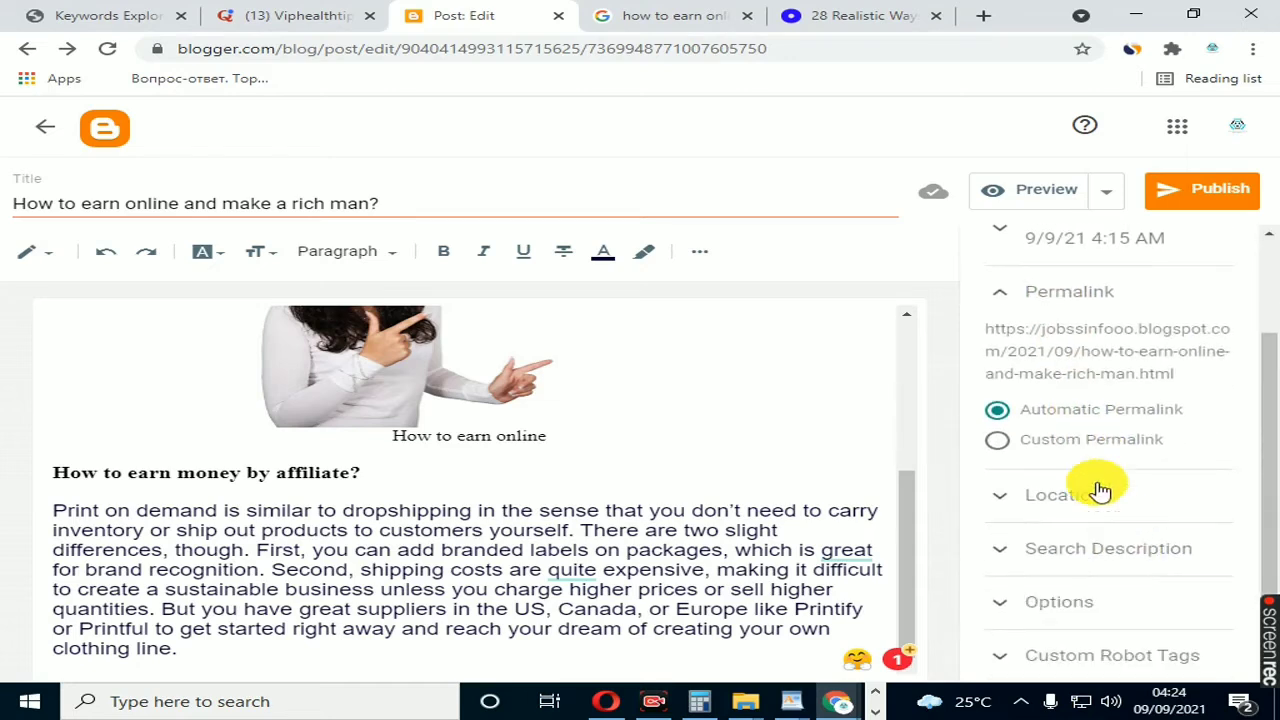
pyautogui.click(1000, 445)
pyautogui.click(1030, 460)
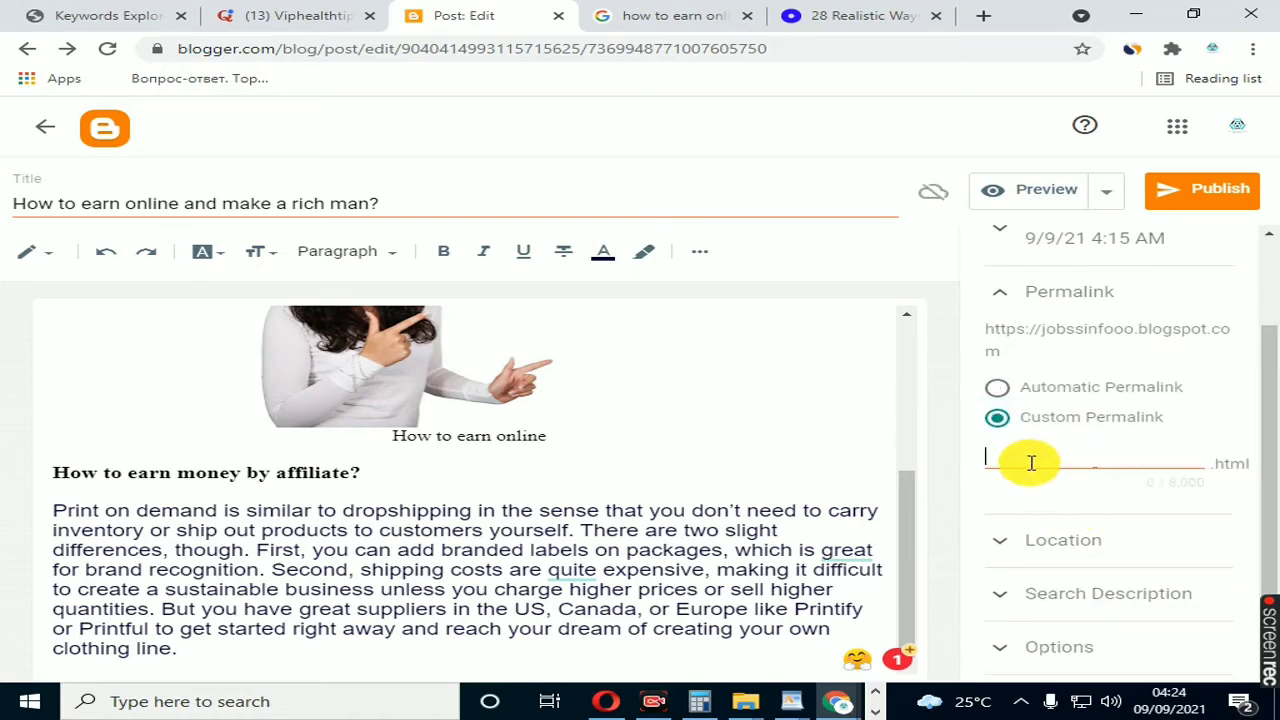
pyautogui.hotkey('ctrl', 'v')
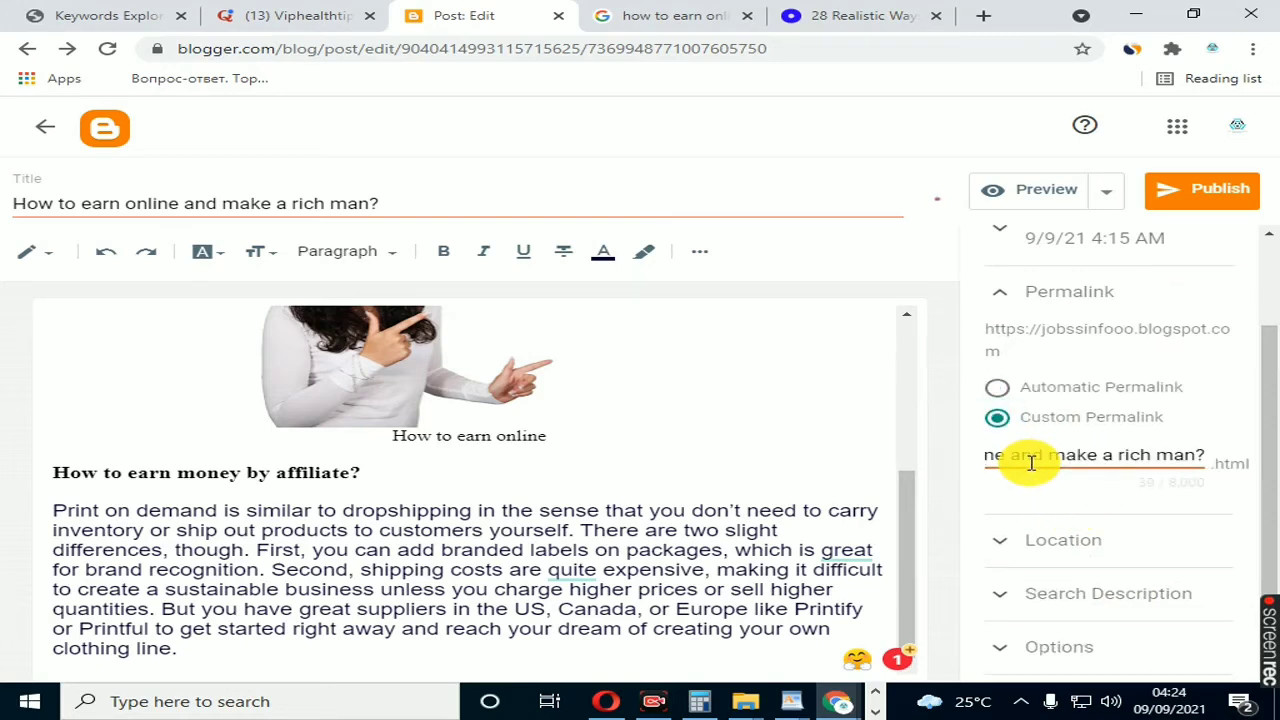
# Step: Add hyphens between the words of the custom permalink so it reads "How- to- earn- online- and -make -a -rich -man?"
pyautogui.press('Home')
pyautogui.click(1031, 462)
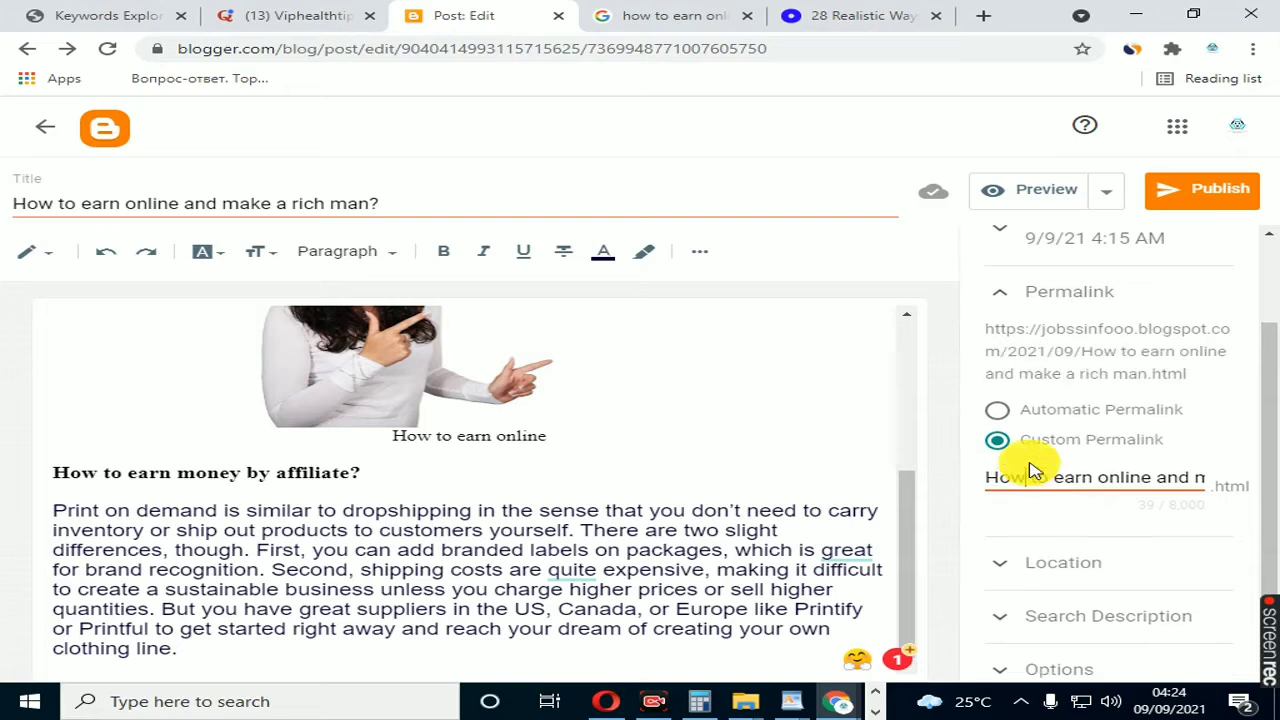
pyautogui.write('-')
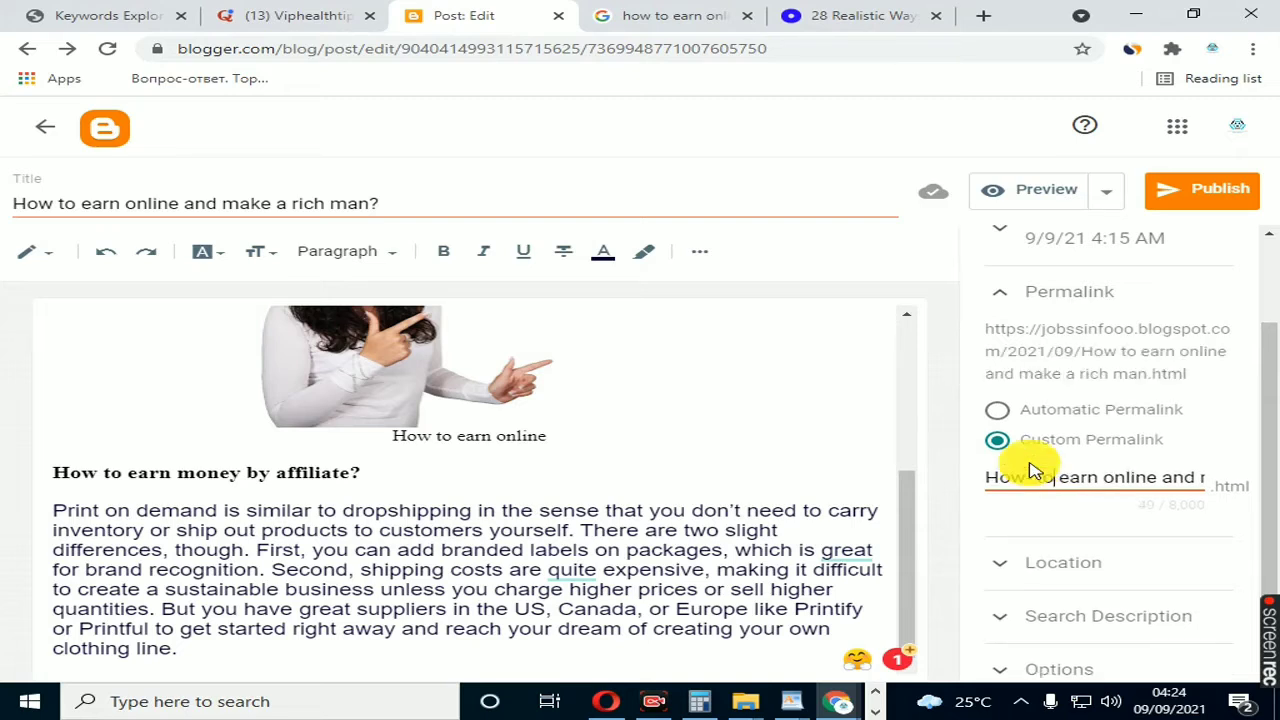
pyautogui.press('Right')
pyautogui.press('Right')
pyautogui.press('Right')
pyautogui.write('-')
pyautogui.press('Right')
pyautogui.press('Right')
pyautogui.press('Right')
pyautogui.press('Right')
pyautogui.press('Right')
pyautogui.write('-')
pyautogui.press('Right')
pyautogui.press('Right')
pyautogui.press('Right')
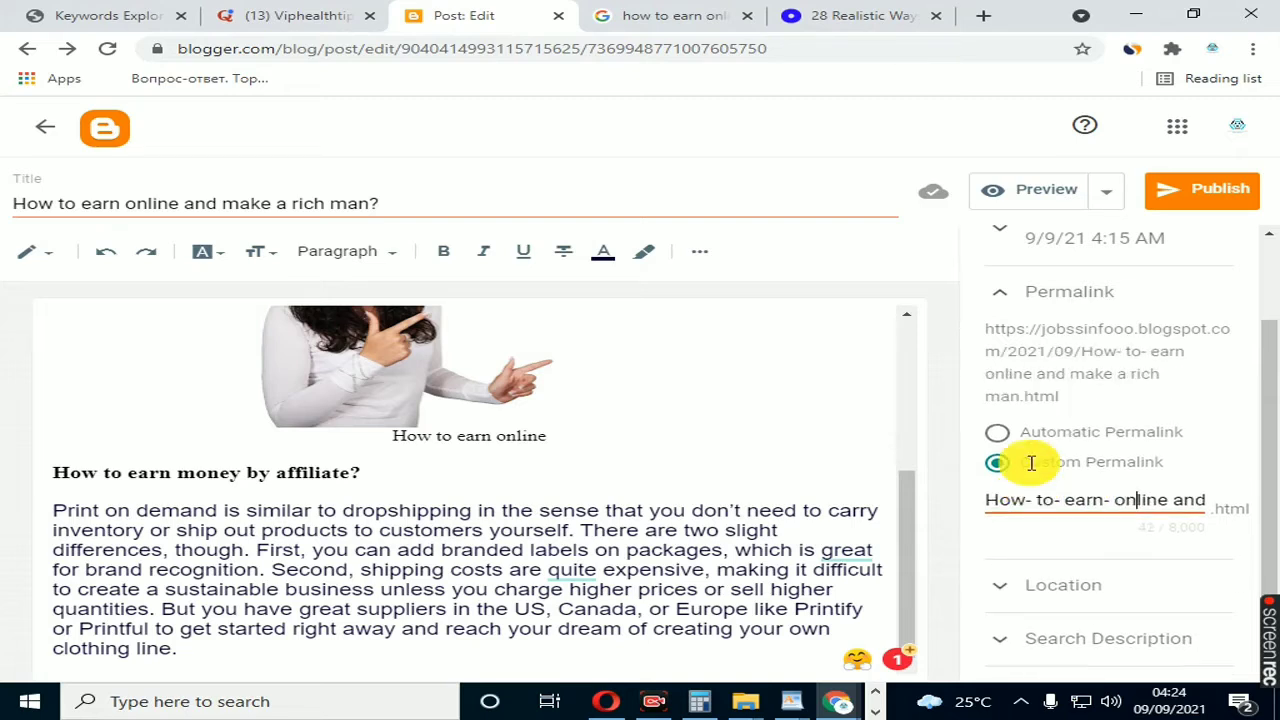
pyautogui.press('Right')
pyautogui.press('Right')
pyautogui.press('Right')
pyautogui.press('Right')
pyautogui.write('-')
pyautogui.press('Right')
pyautogui.press('Right')
pyautogui.press('Right')
pyautogui.press('Right')
pyautogui.press('Right')
pyautogui.press('Right')
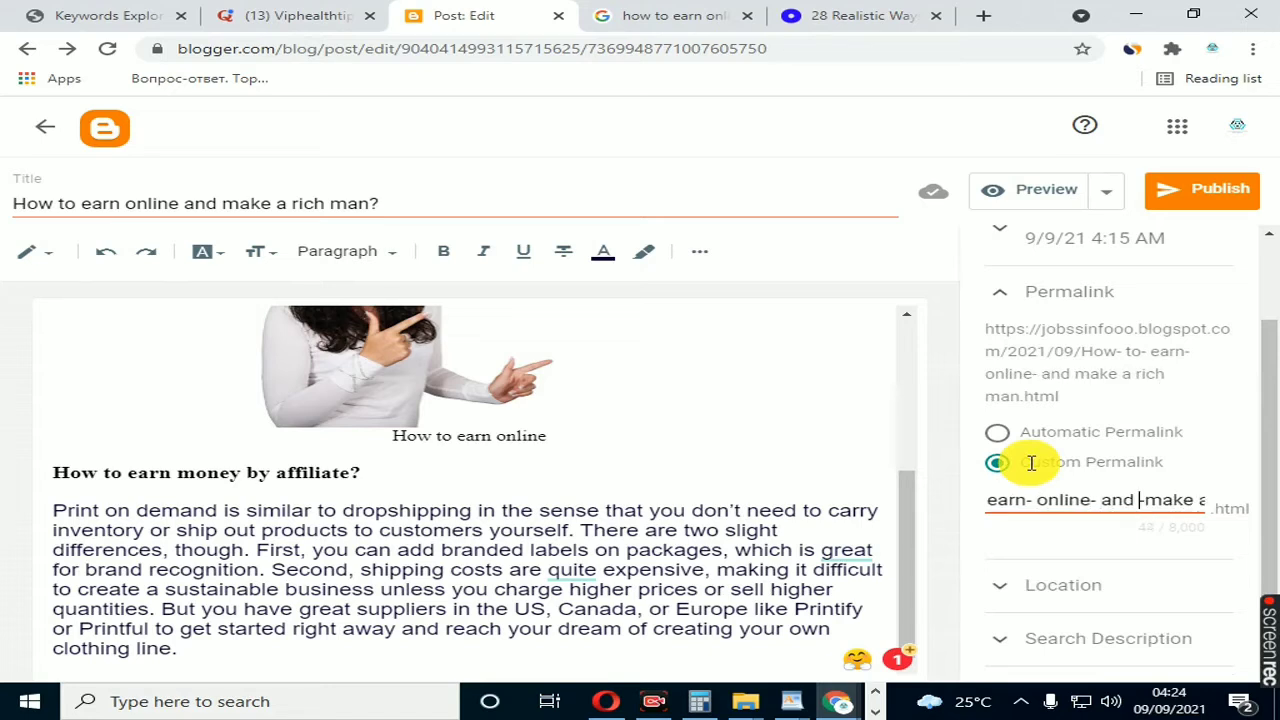
pyautogui.write('-')
pyautogui.press('Right')
pyautogui.press('Right')
pyautogui.press('Right')
pyautogui.press('Right')
pyautogui.press('Right')
pyautogui.press('Right')
pyautogui.press('Right')
pyautogui.press('Right')
pyautogui.press('Right')
pyautogui.press('Right')
pyautogui.press('Right')
pyautogui.press('Left')
pyautogui.press('Left')
pyautogui.press('Left')
pyautogui.press('Left')
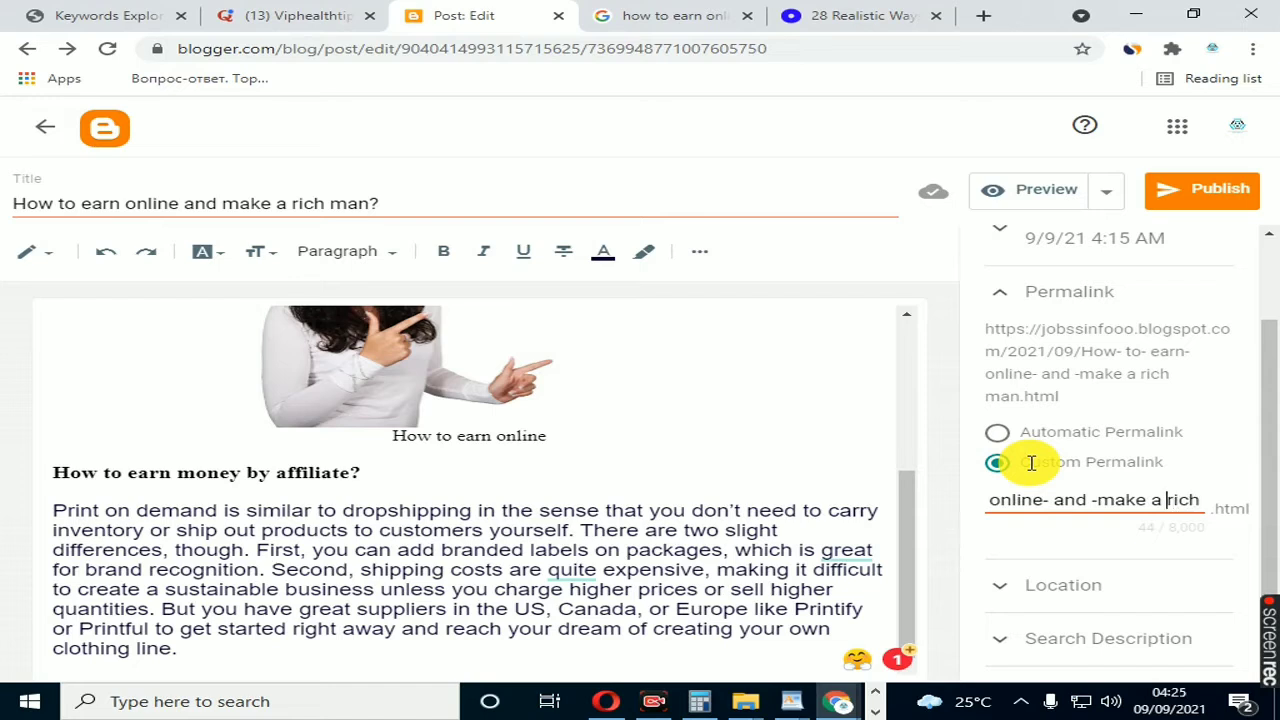
pyautogui.press('Left')
pyautogui.press('Left')
pyautogui.write('-')
pyautogui.press('Right')
pyautogui.press('Right')
pyautogui.write('-')
pyautogui.press('Right')
pyautogui.press('Right')
pyautogui.press('Right')
pyautogui.press('Right')
pyautogui.press('Right')
pyautogui.press('Right')
pyautogui.press('Right')
pyautogui.press('Right')
pyautogui.press('Right')
pyautogui.press('Left')
pyautogui.press('Left')
pyautogui.press('Left')
pyautogui.press('Left')
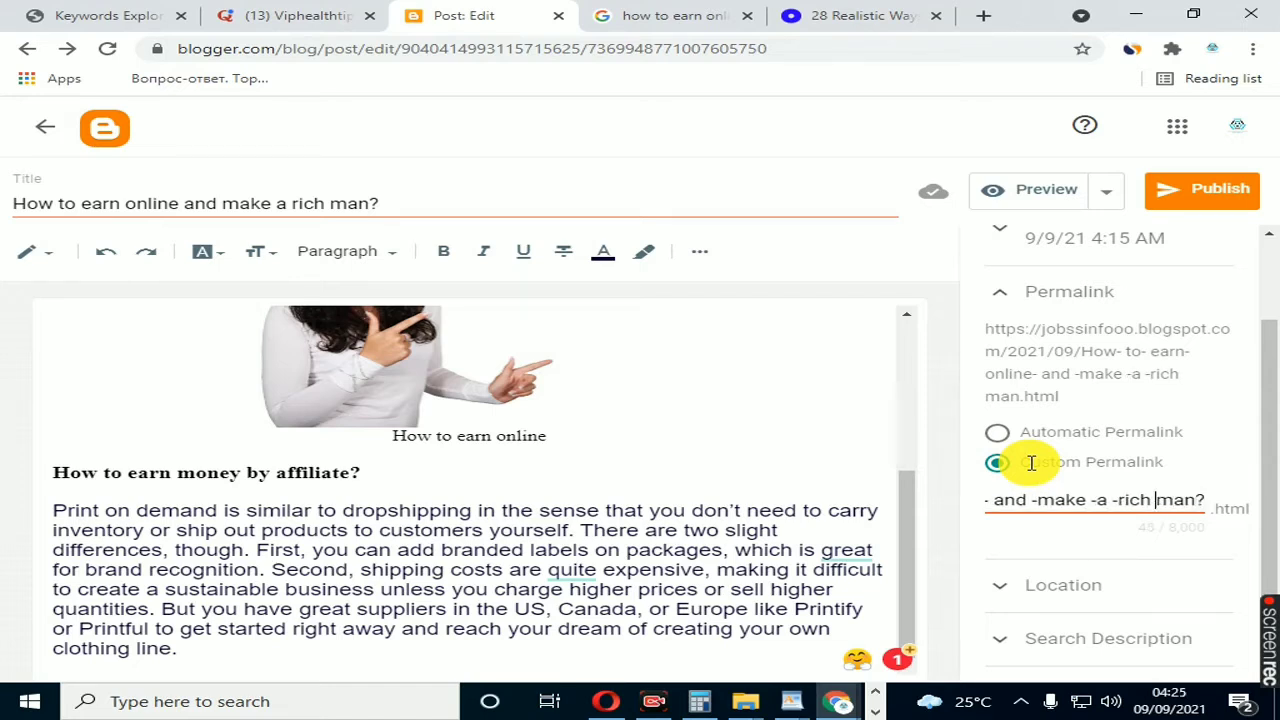
pyautogui.write('-')
pyautogui.scroll(-1, 1040, 470)
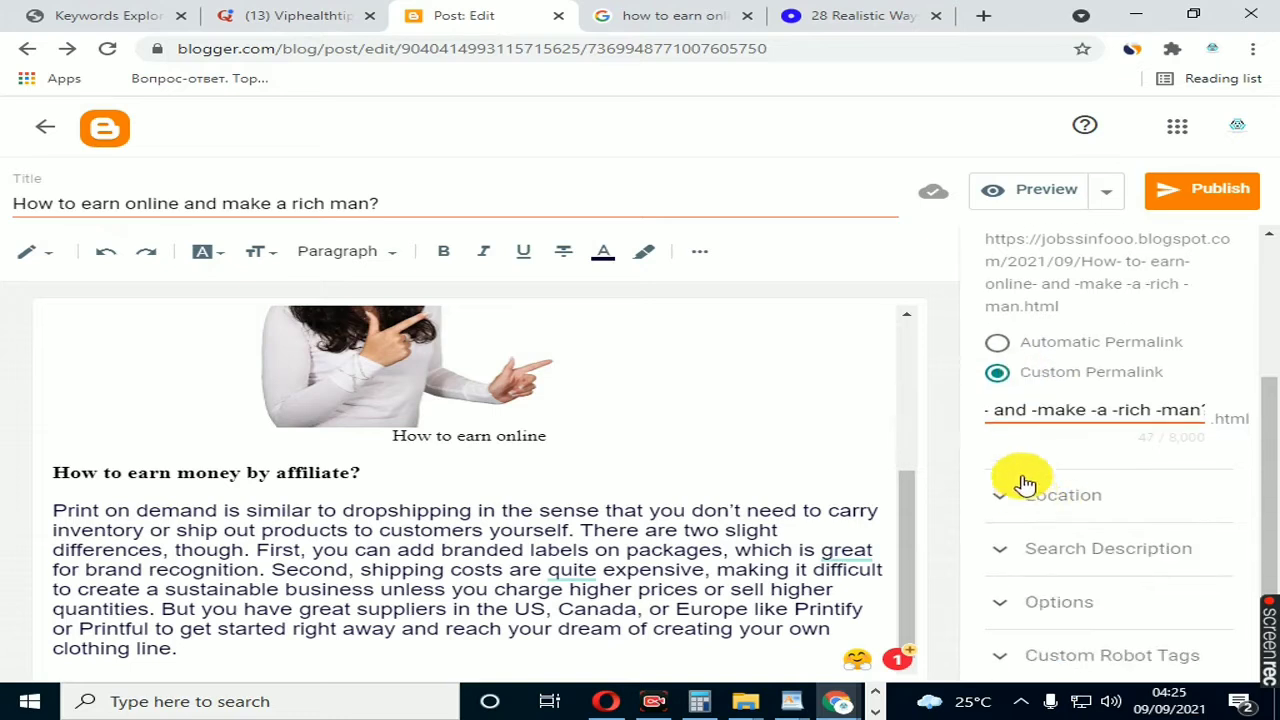
pyautogui.scroll(1, 1007, 418)
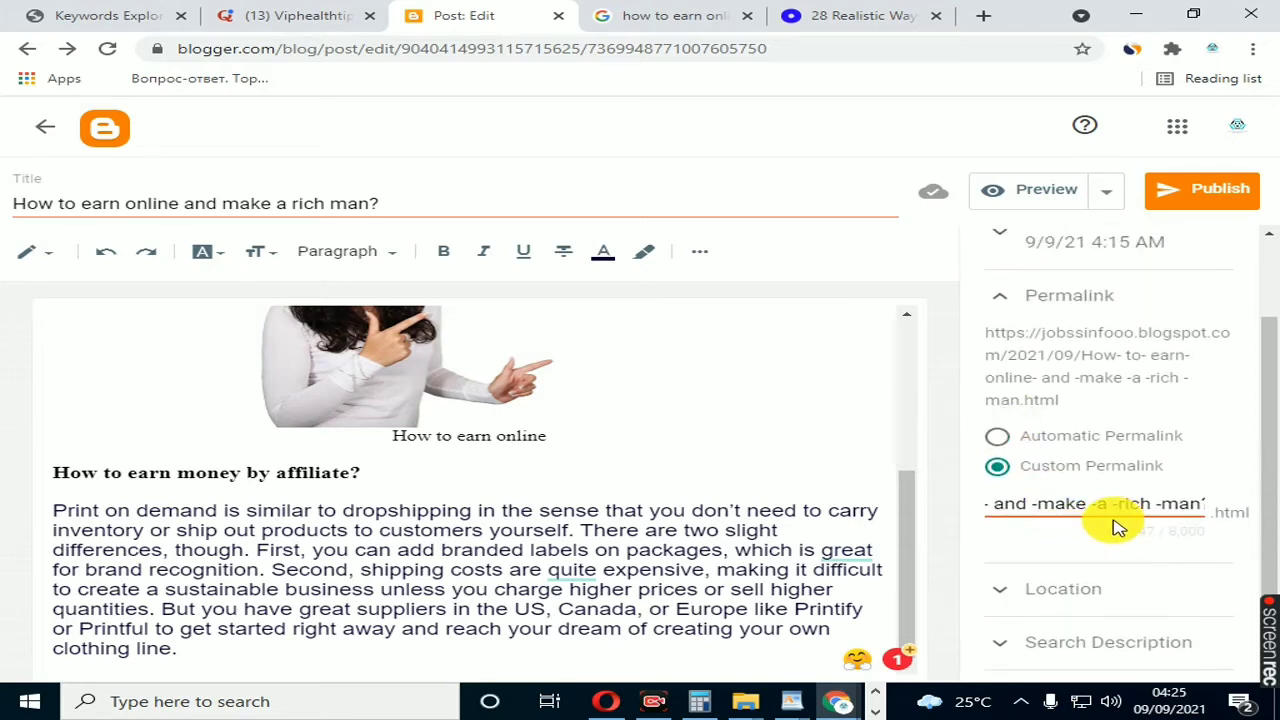
pyautogui.click(996, 295)
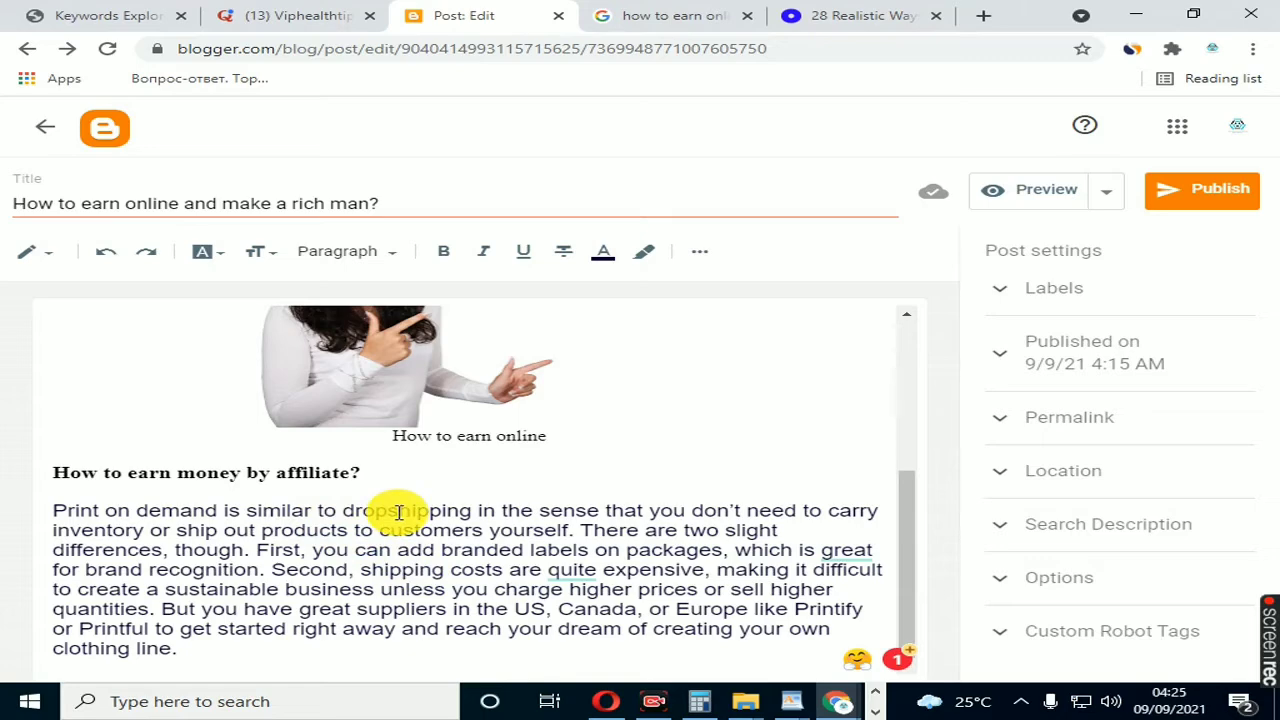
# Step: Review the whole post again, from the title and opening paragraph to the captioned picture and the text below it
pyautogui.scroll(2, 399, 512)
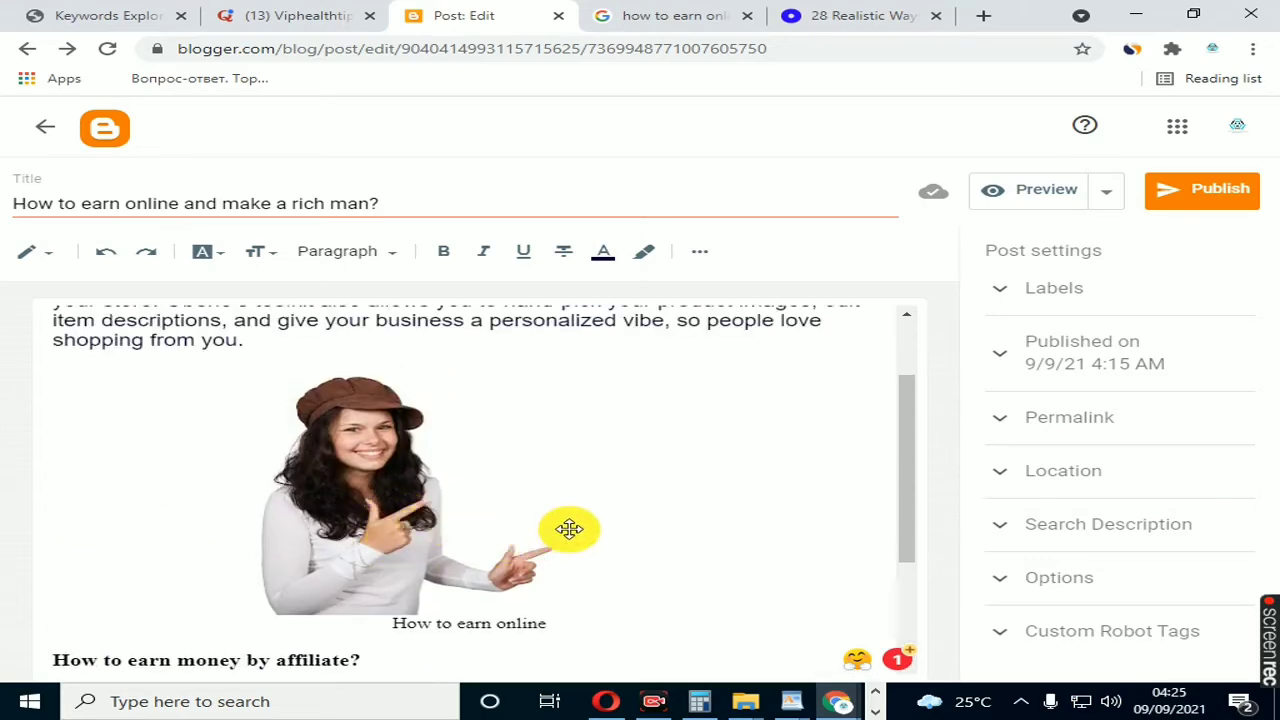
pyautogui.scroll(-2, 569, 529)
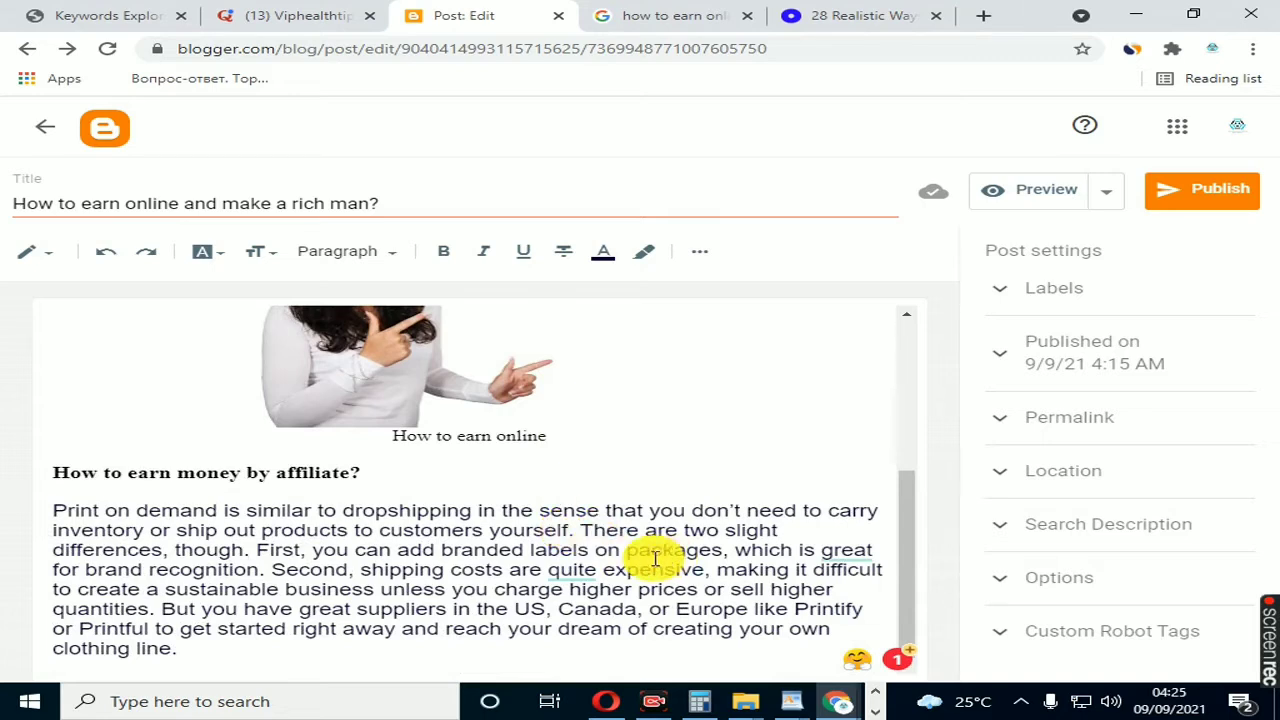
pyautogui.scroll(1, 509, 563)
pyautogui.scroll(2, 509, 563)
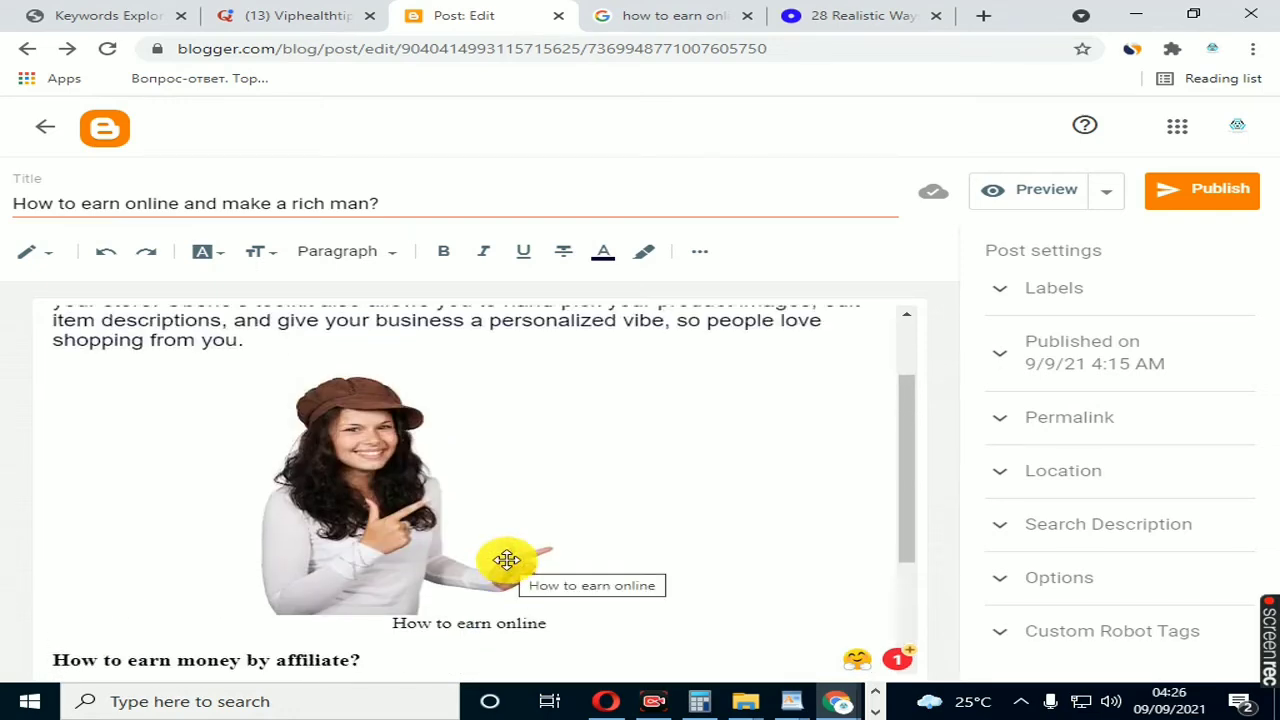
pyautogui.scroll(2, 506, 560)
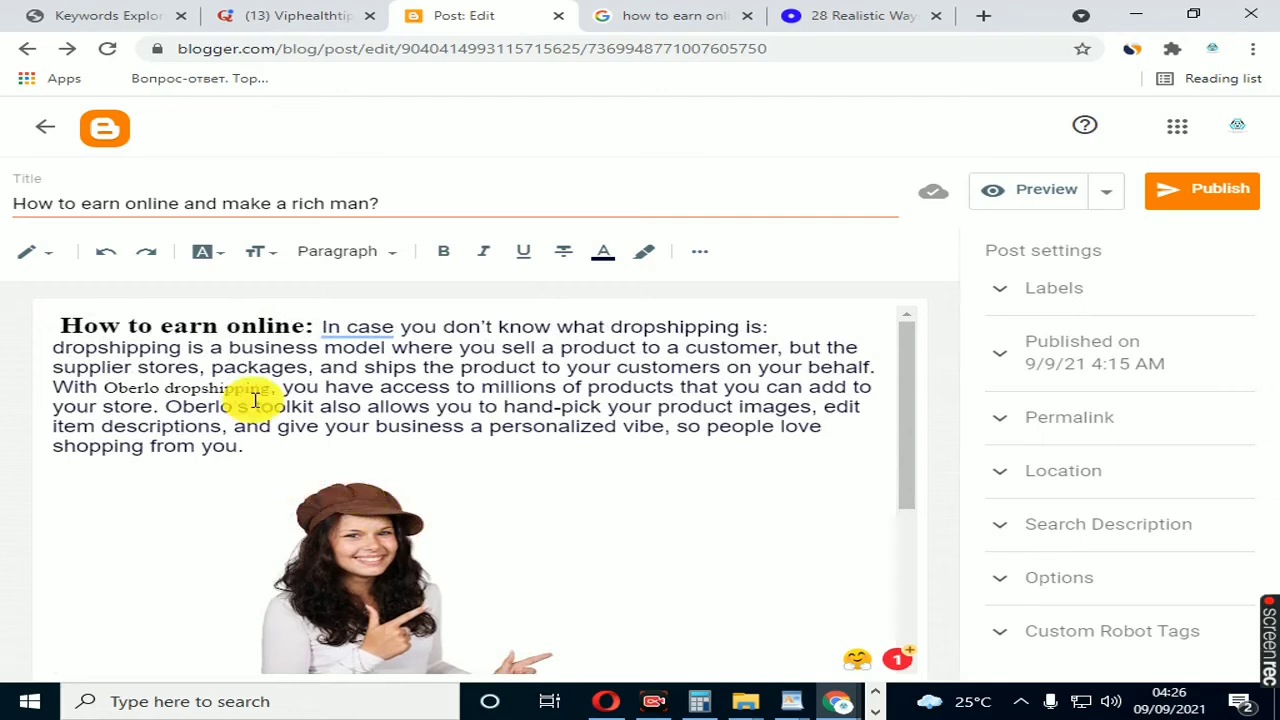
pyautogui.click(230, 200)
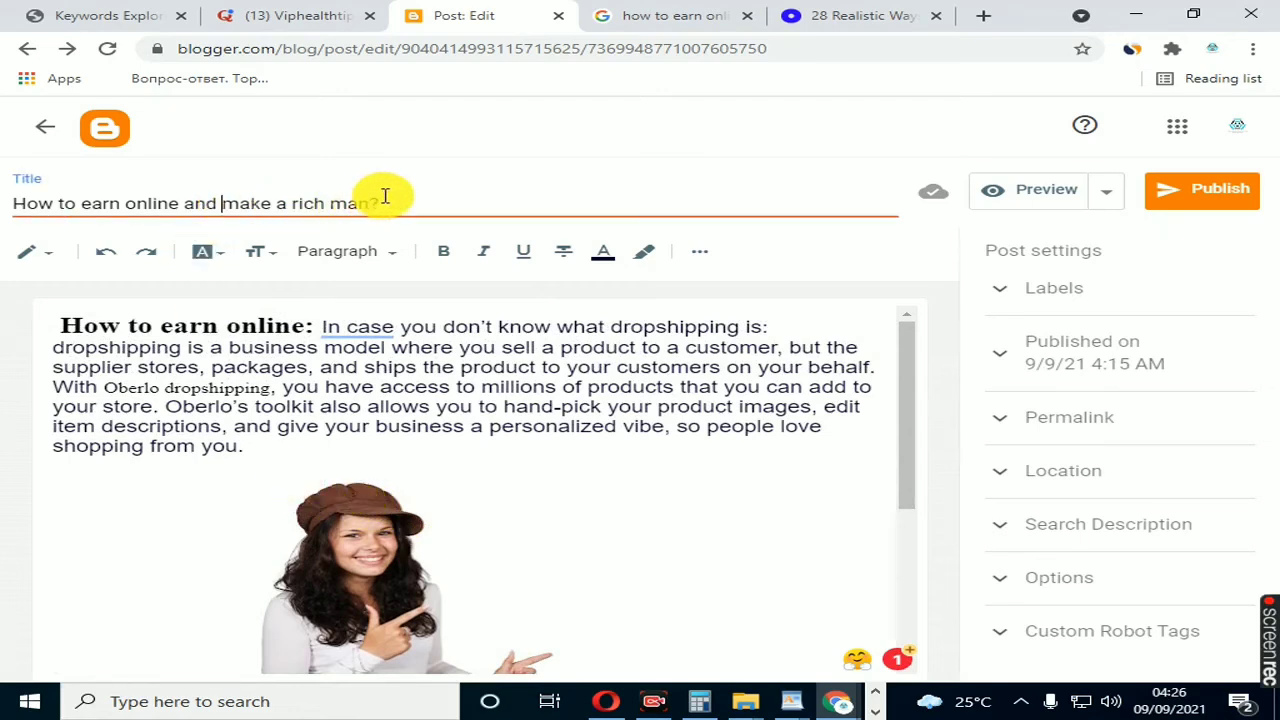
pyautogui.click(229, 363)
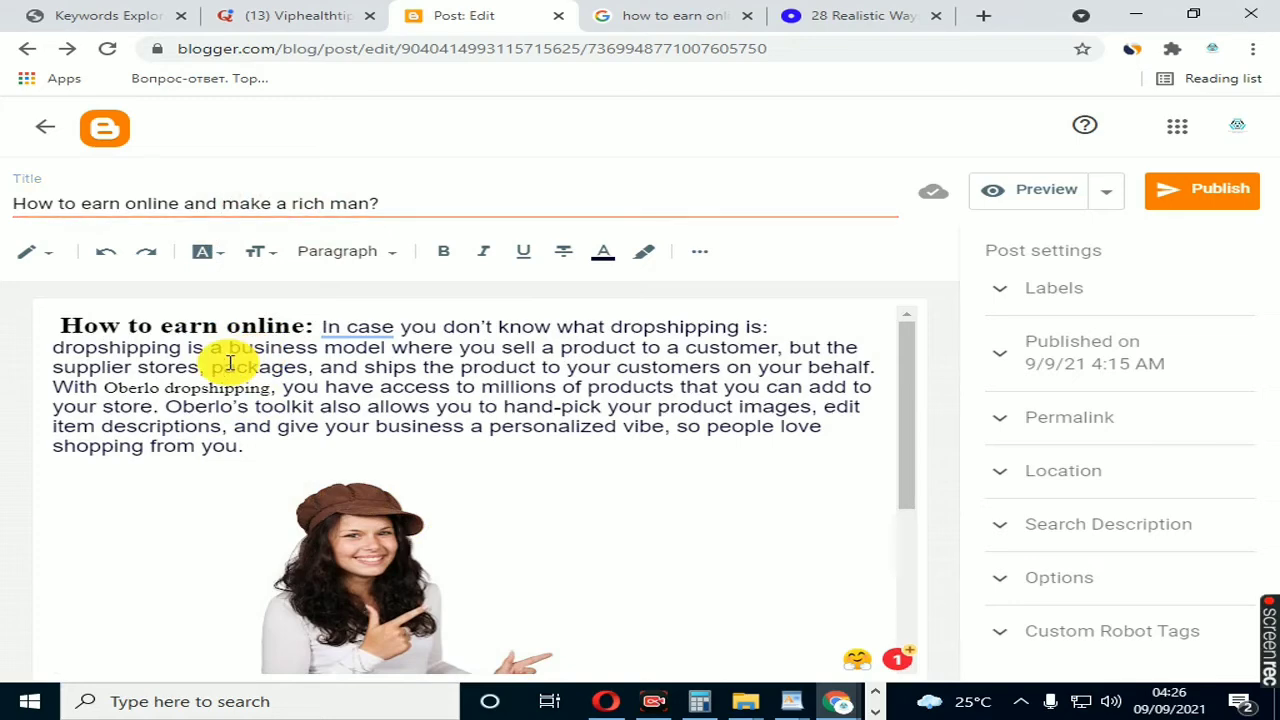
pyautogui.click(310, 494)
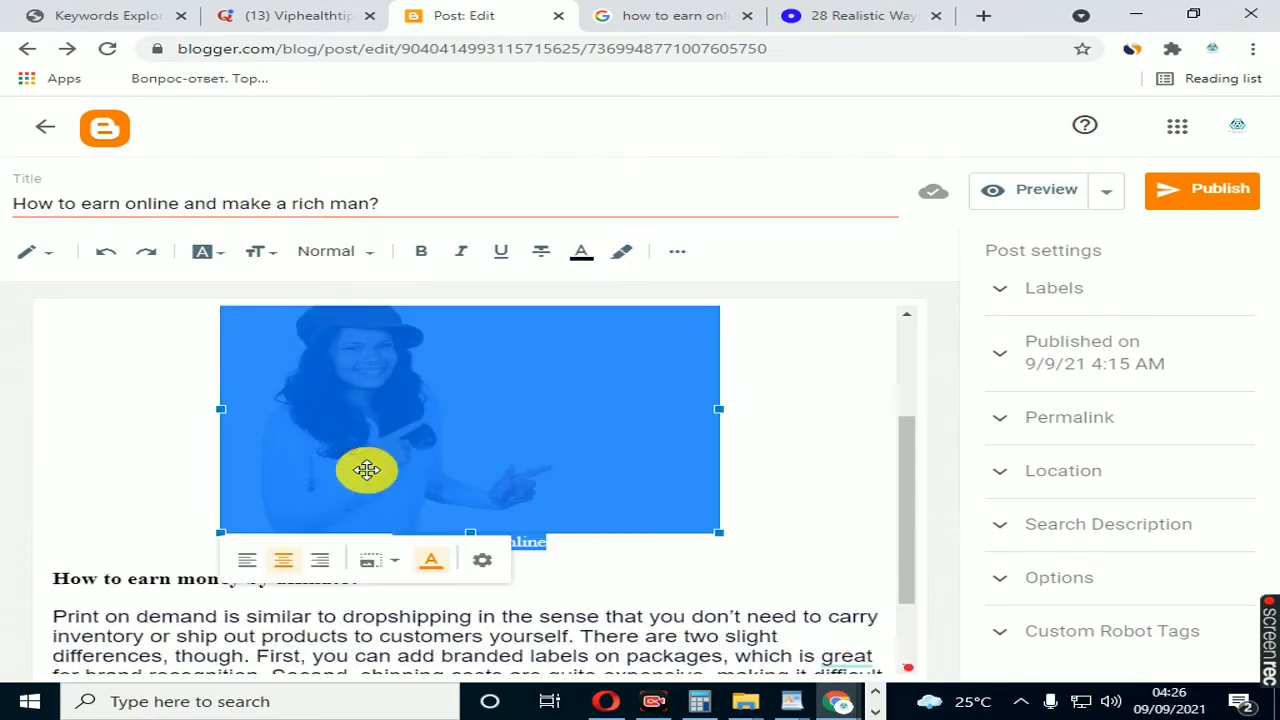
# Step: Check the picture with its caption, the affiliate heading and its paragraph against the opening paragraph of the post
pyautogui.click(189, 607)
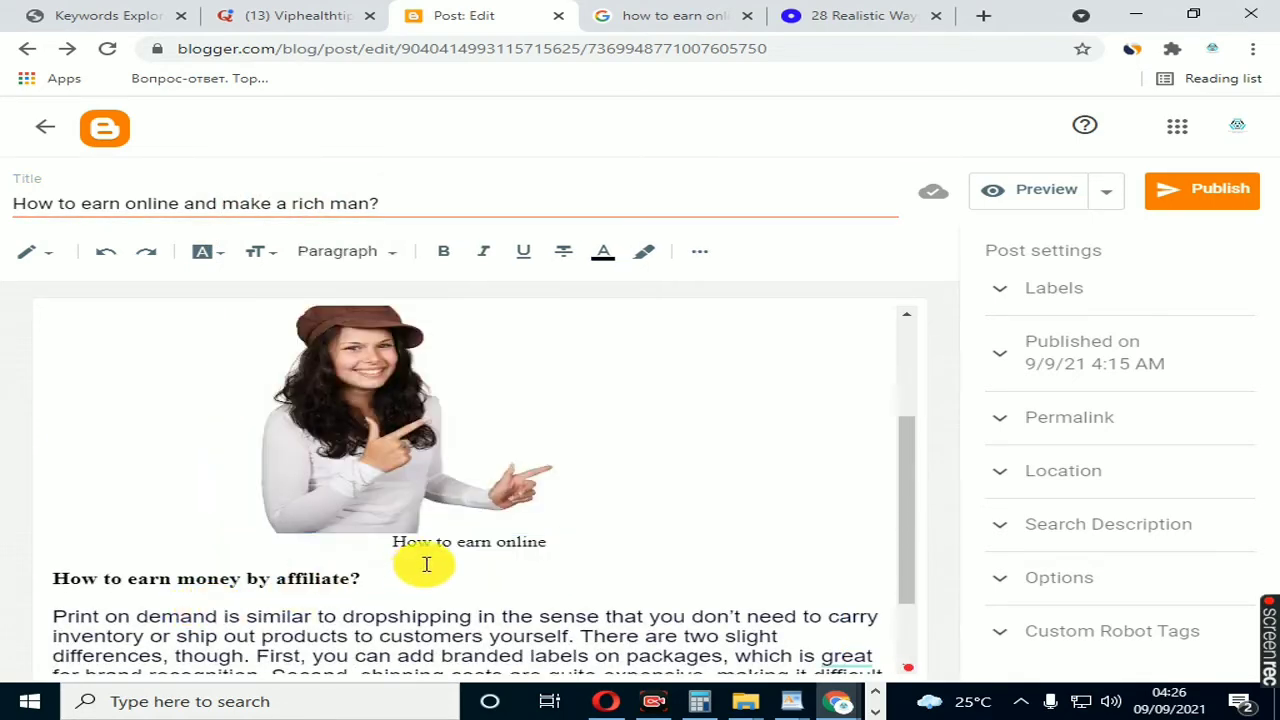
pyautogui.click(410, 500)
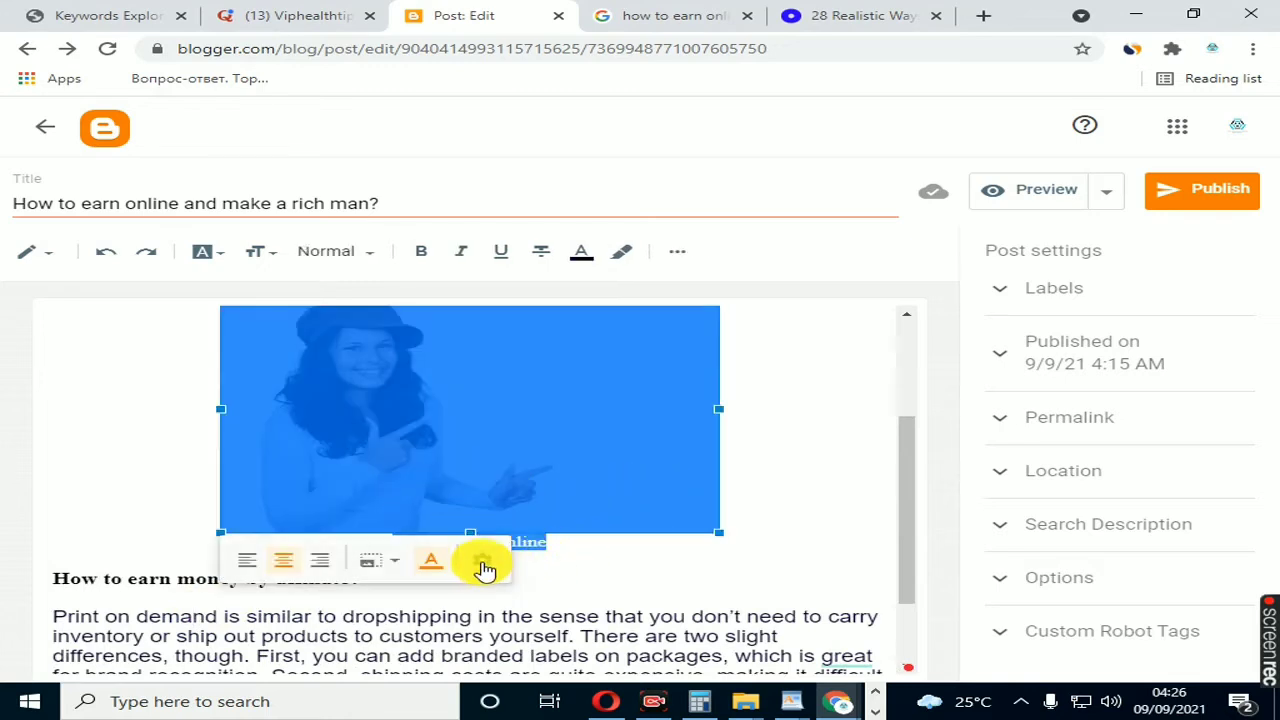
pyautogui.click(438, 634)
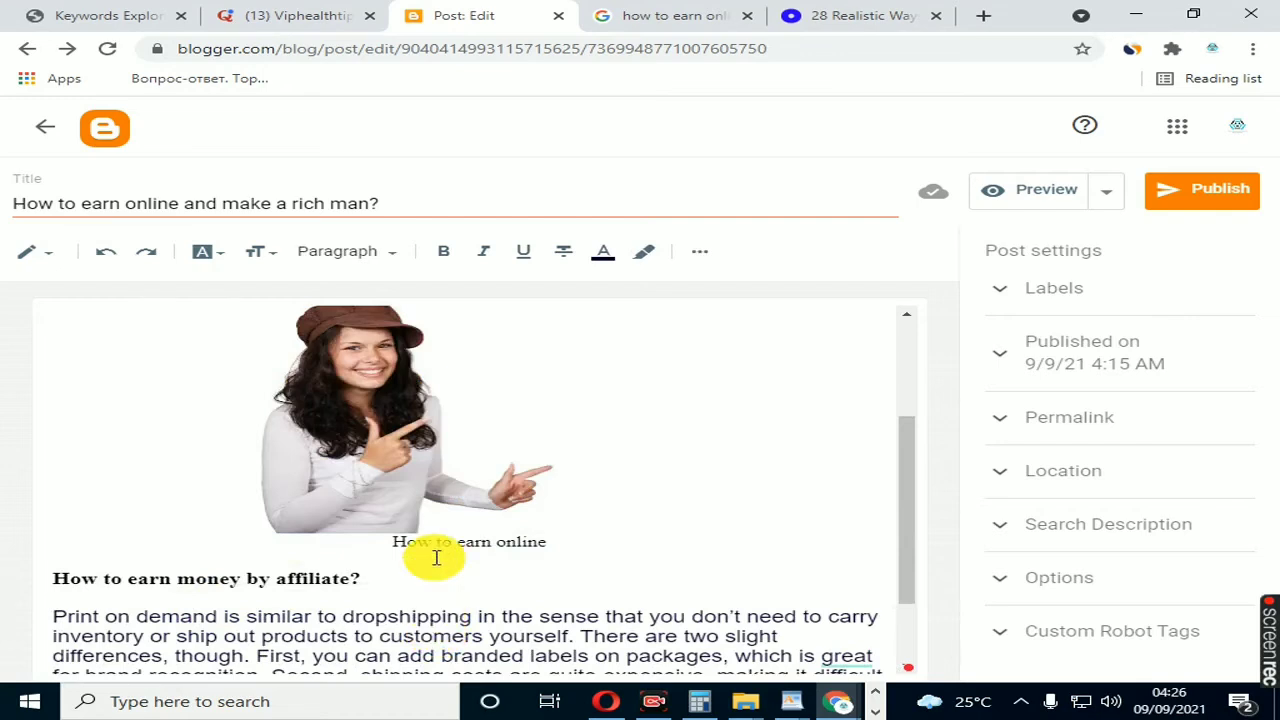
pyautogui.scroll(-1, 434, 551)
pyautogui.click(172, 476)
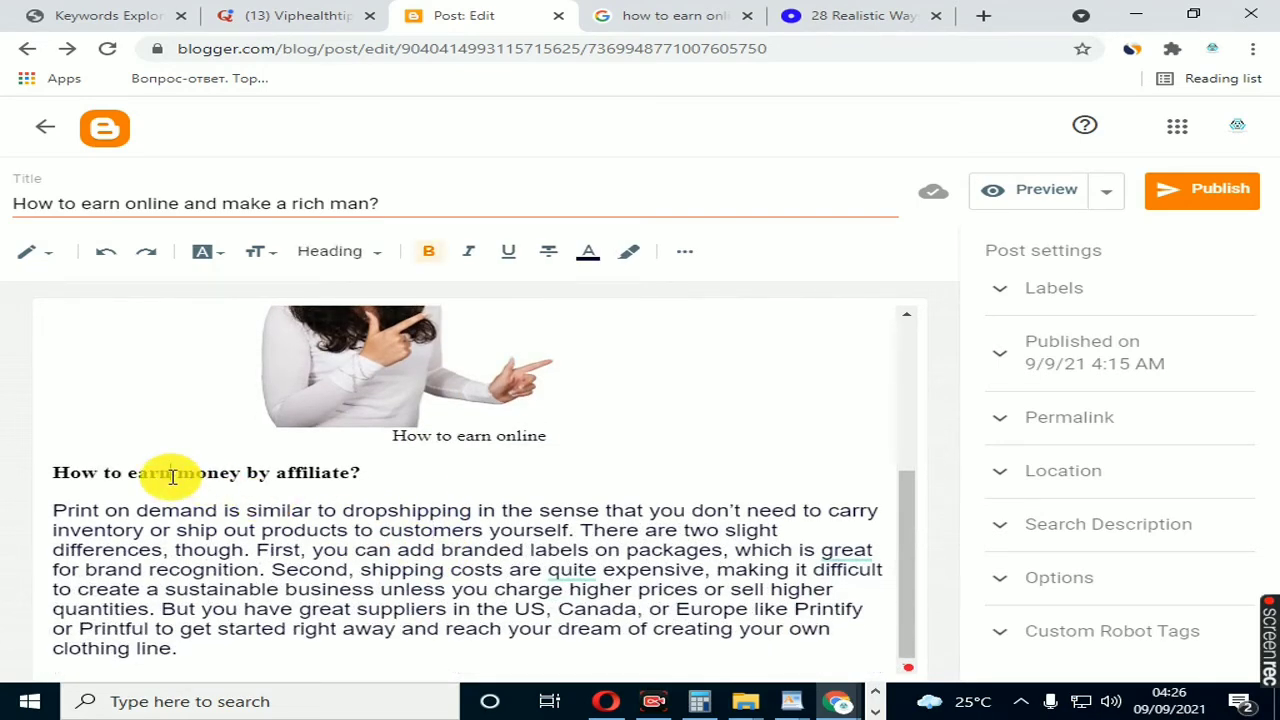
pyautogui.click(228, 609)
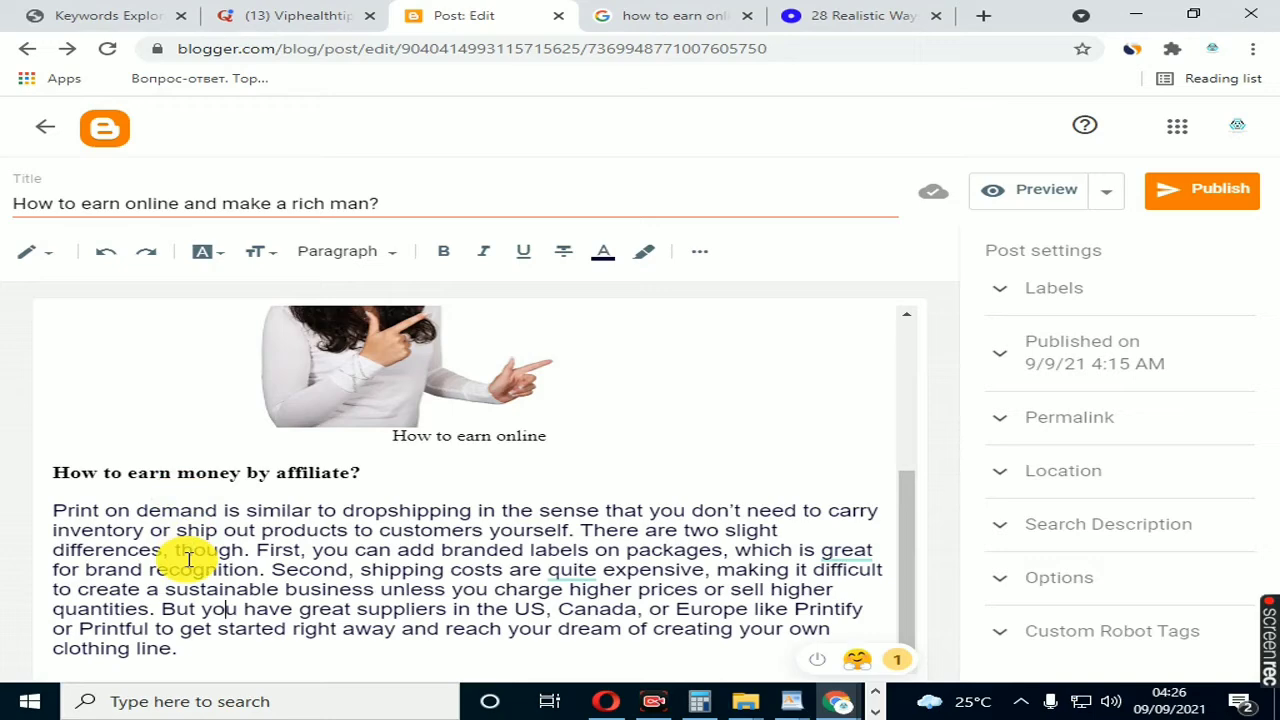
pyautogui.scroll(3, 188, 560)
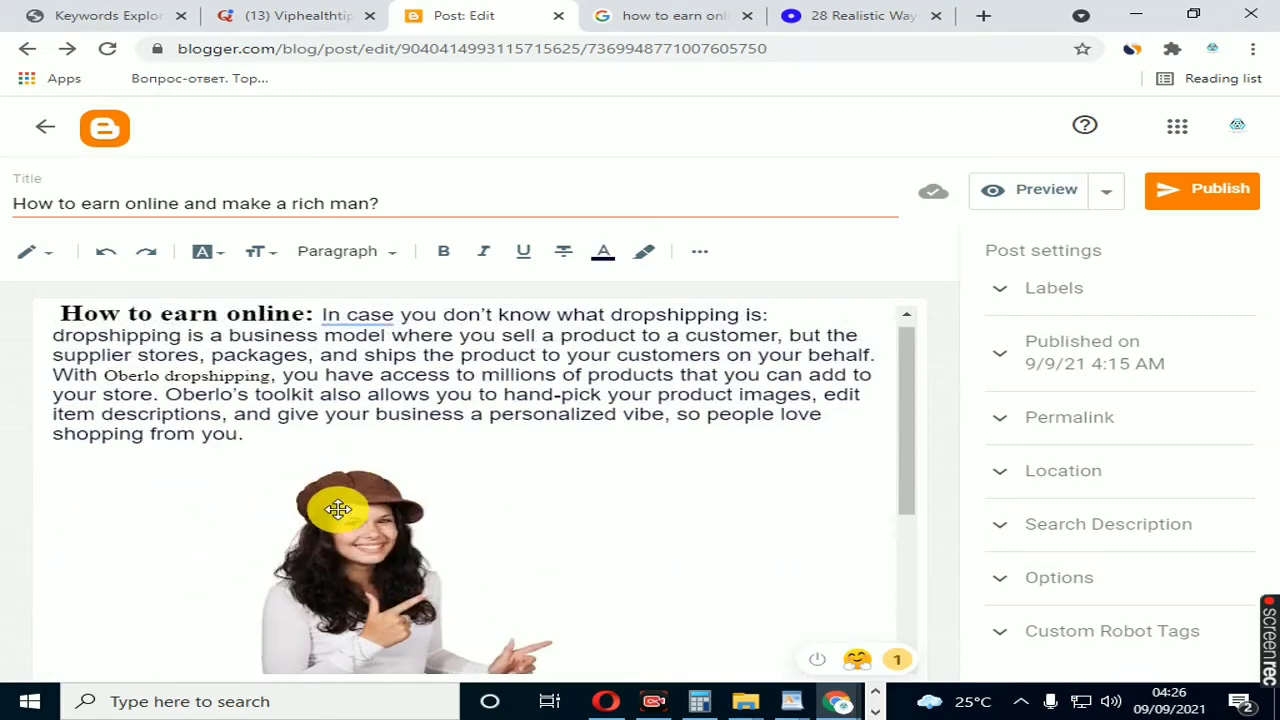
pyautogui.scroll(-3, 338, 514)
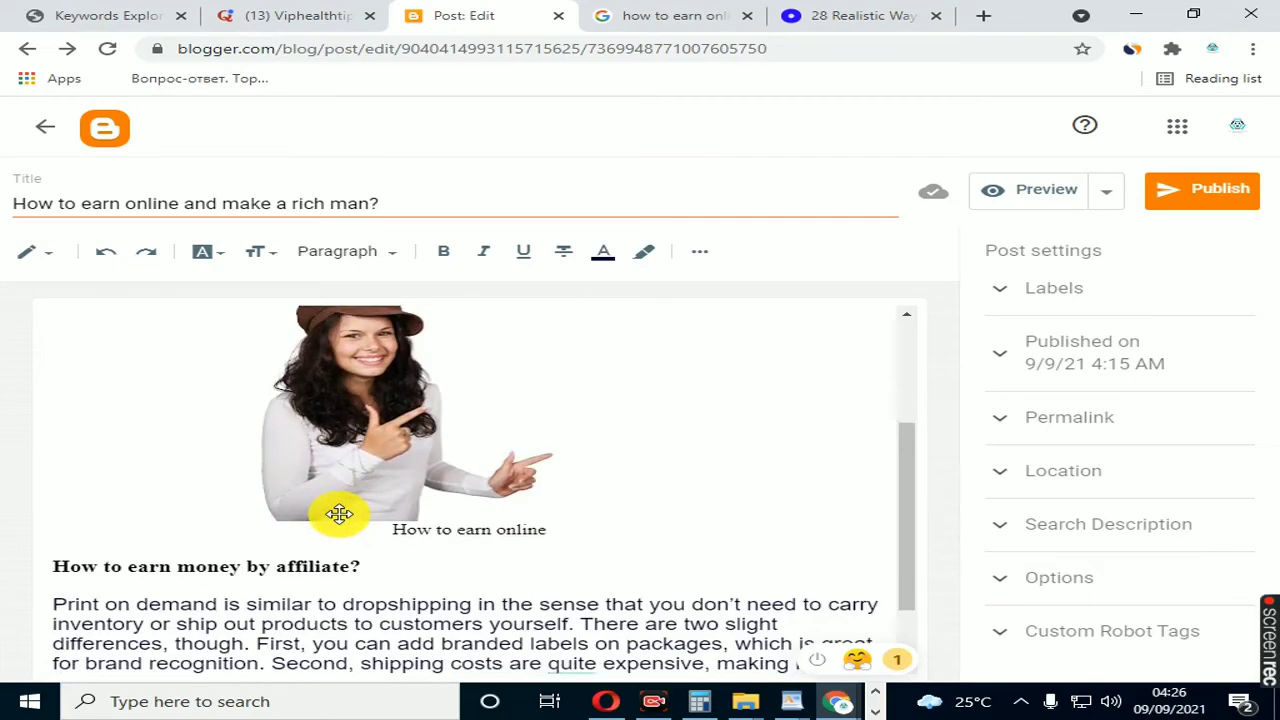
pyautogui.scroll(-1, 338, 514)
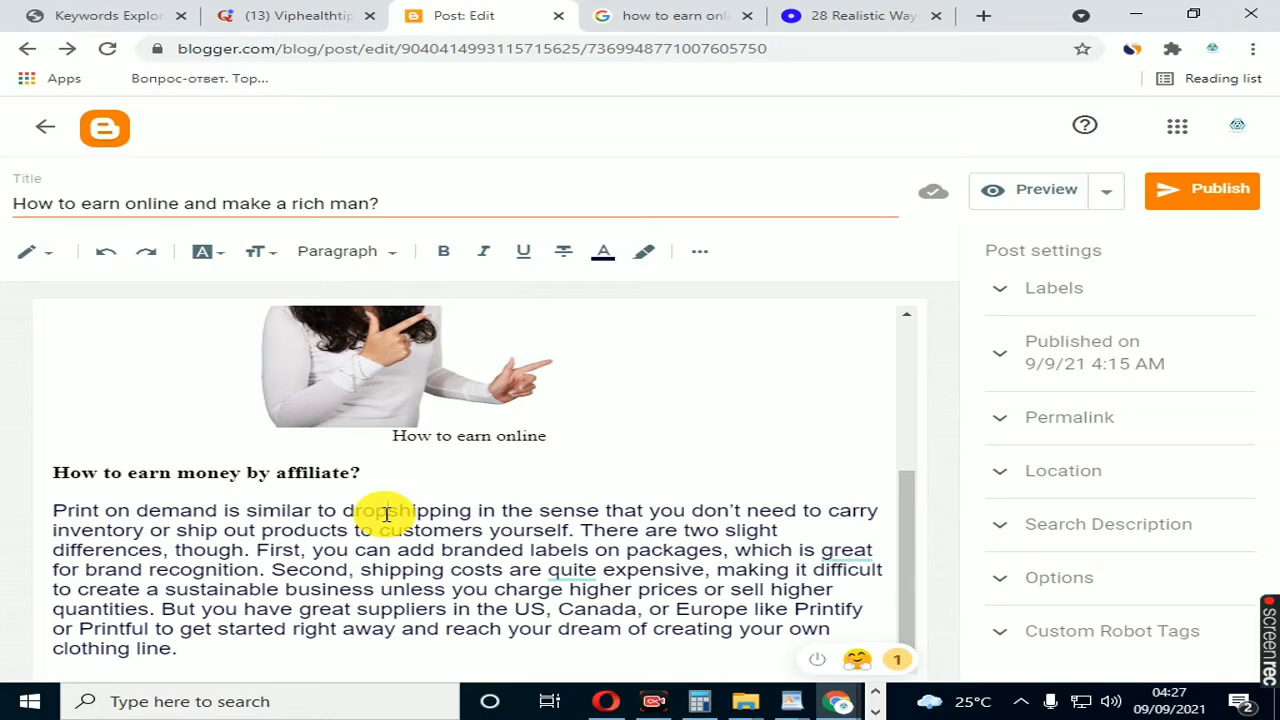
pyautogui.scroll(3, 385, 513)
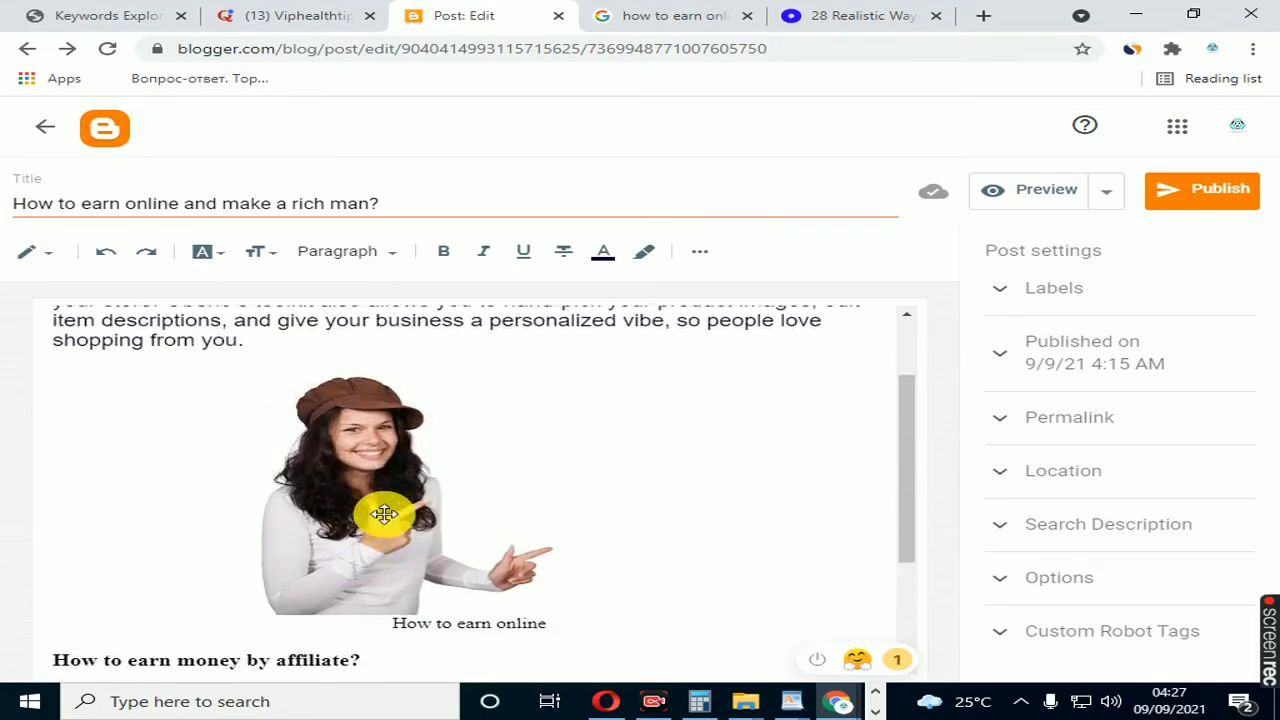
pyautogui.scroll(1, 385, 513)
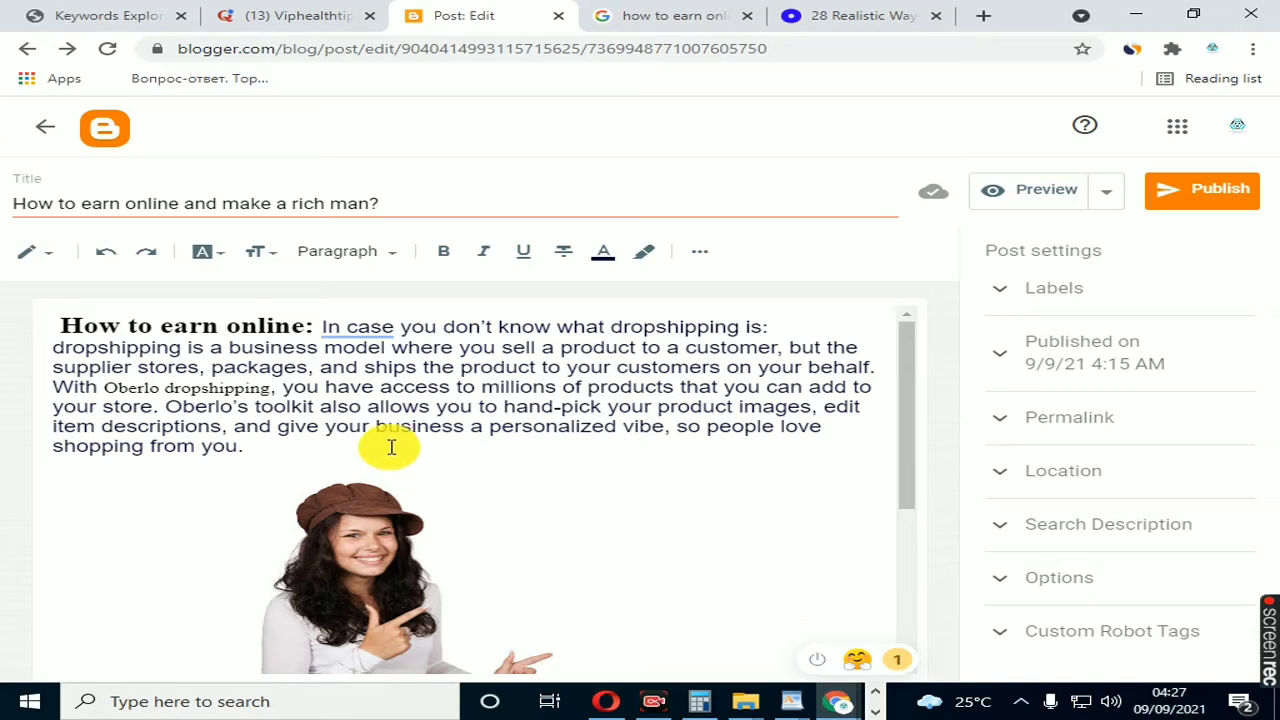
pyautogui.scroll(-3, 391, 447)
pyautogui.scroll(3, 388, 447)
pyautogui.scroll(-3, 390, 446)
# Step: Add a new line reading "300 words" below the last paragraph of the post
pyautogui.click(226, 650)
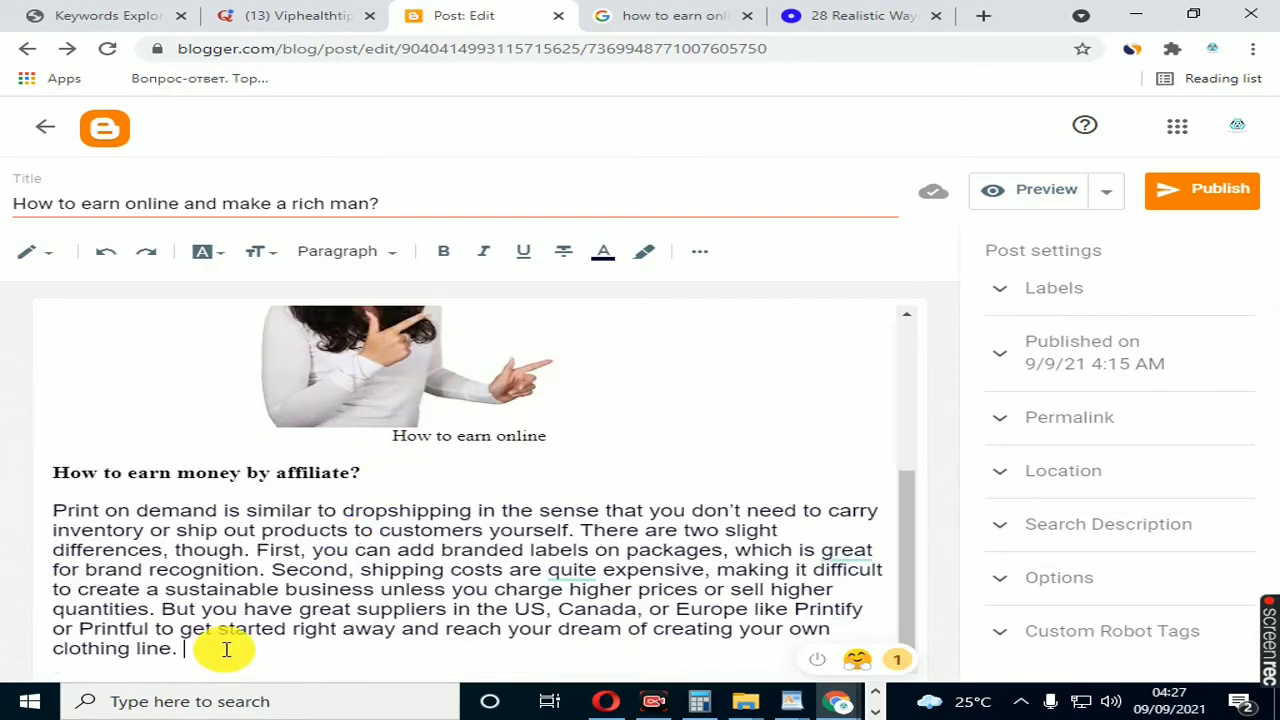
pyautogui.press('Return')
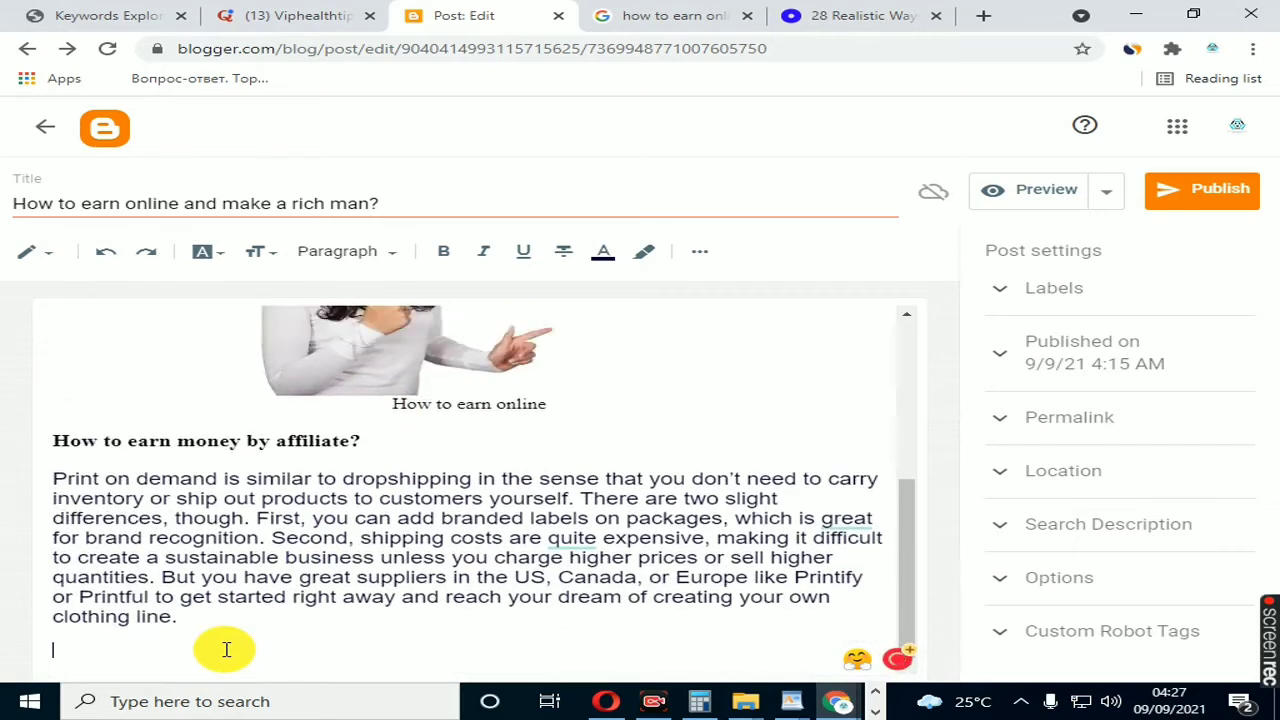
pyautogui.write('300 w')
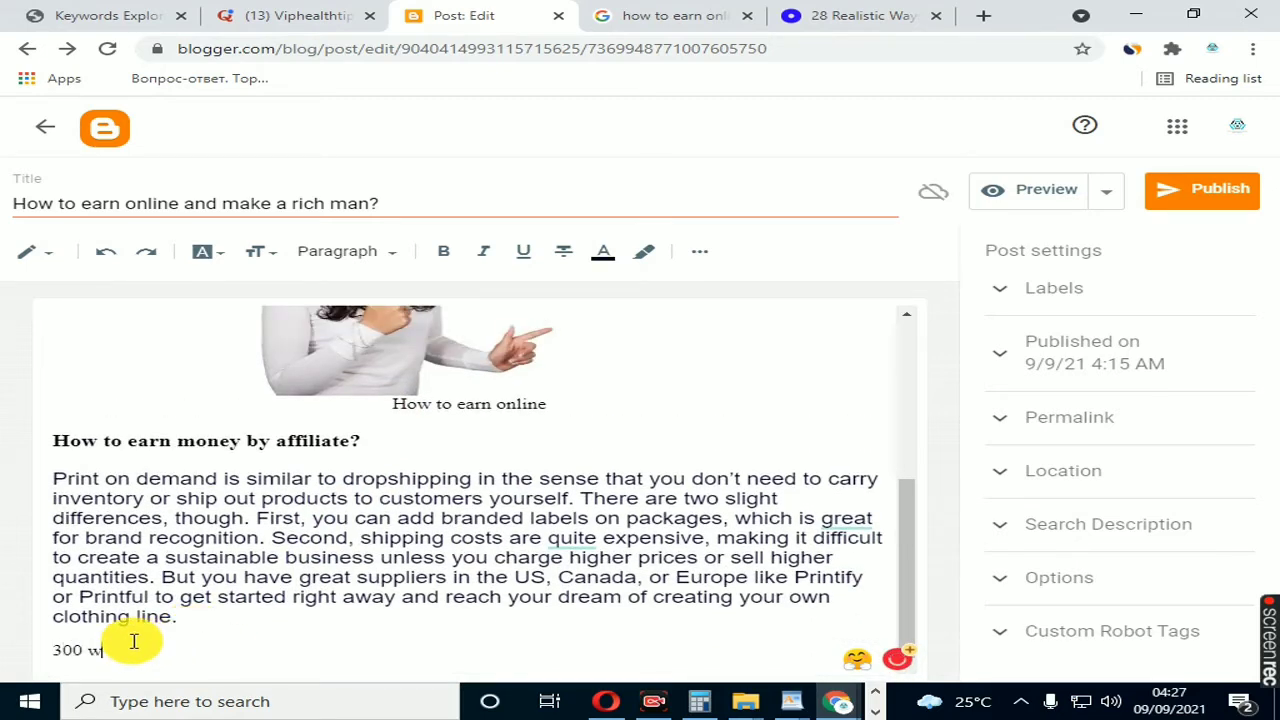
pyautogui.write('orsds')
# Step: Format the "300 words" line in the Largest text size and bold
pyautogui.moveTo(42, 648); pyautogui.dragTo(229, 651)
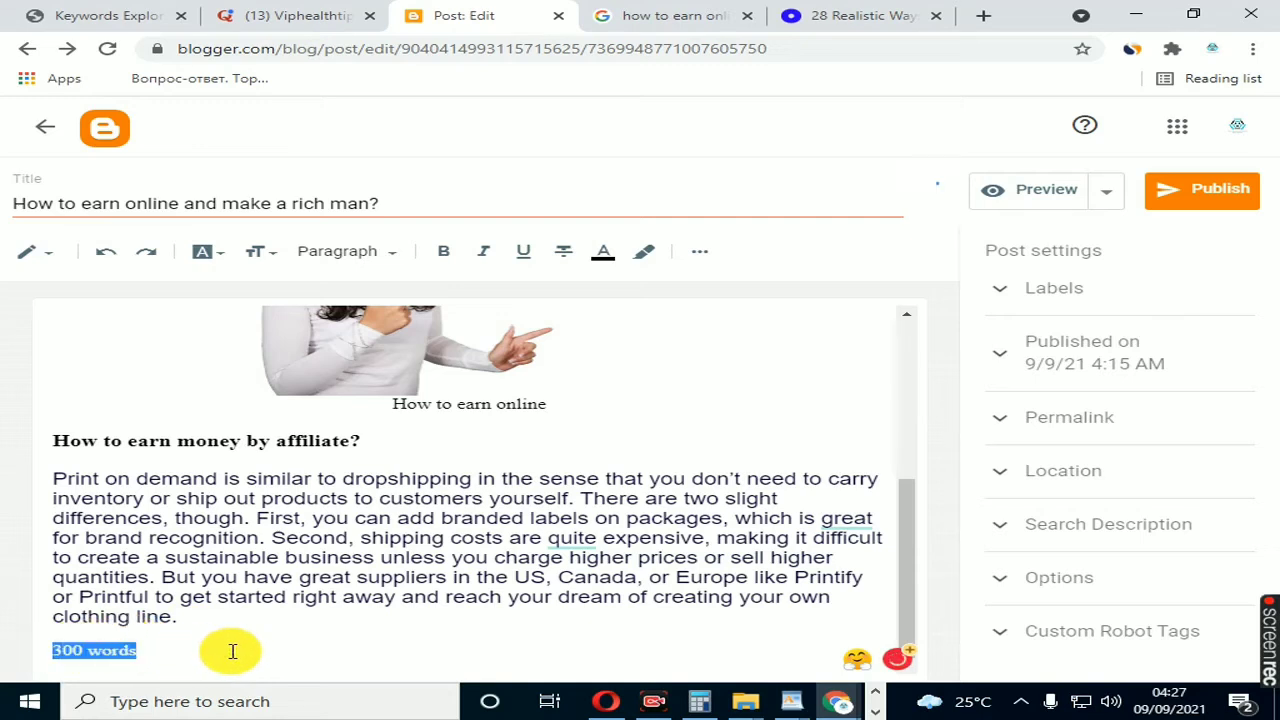
pyautogui.click(257, 251)
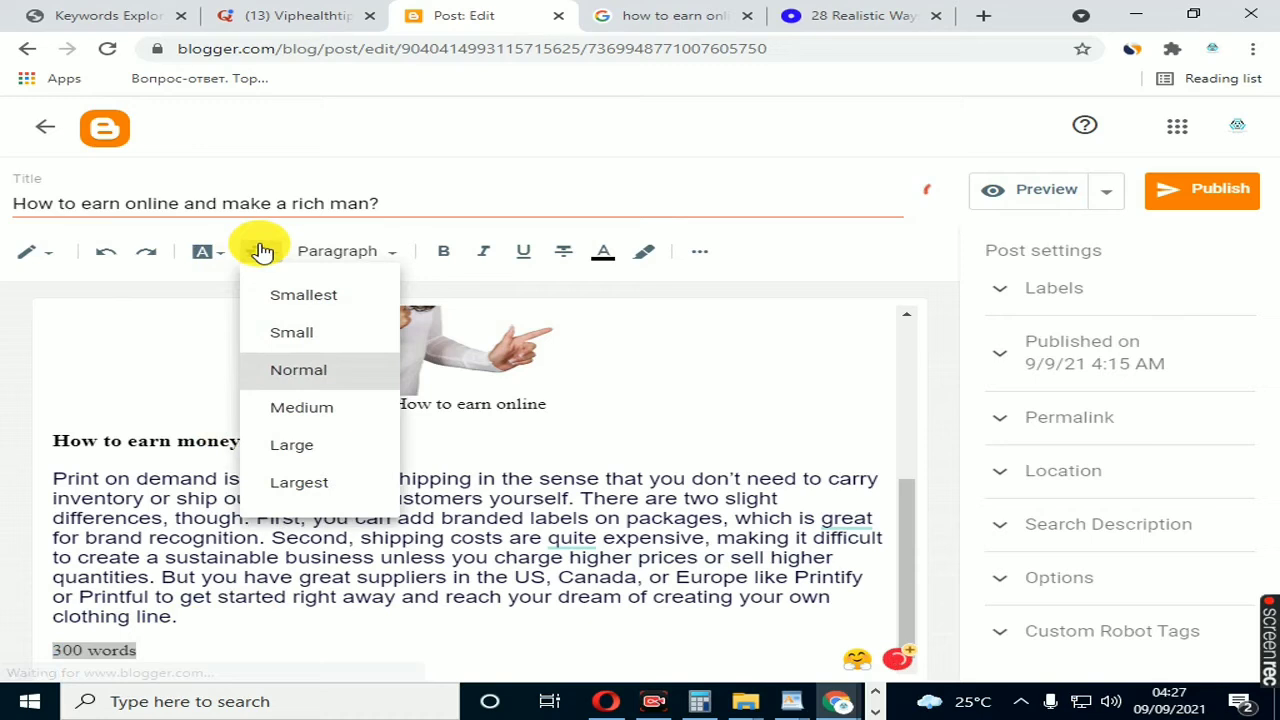
pyautogui.click(318, 486)
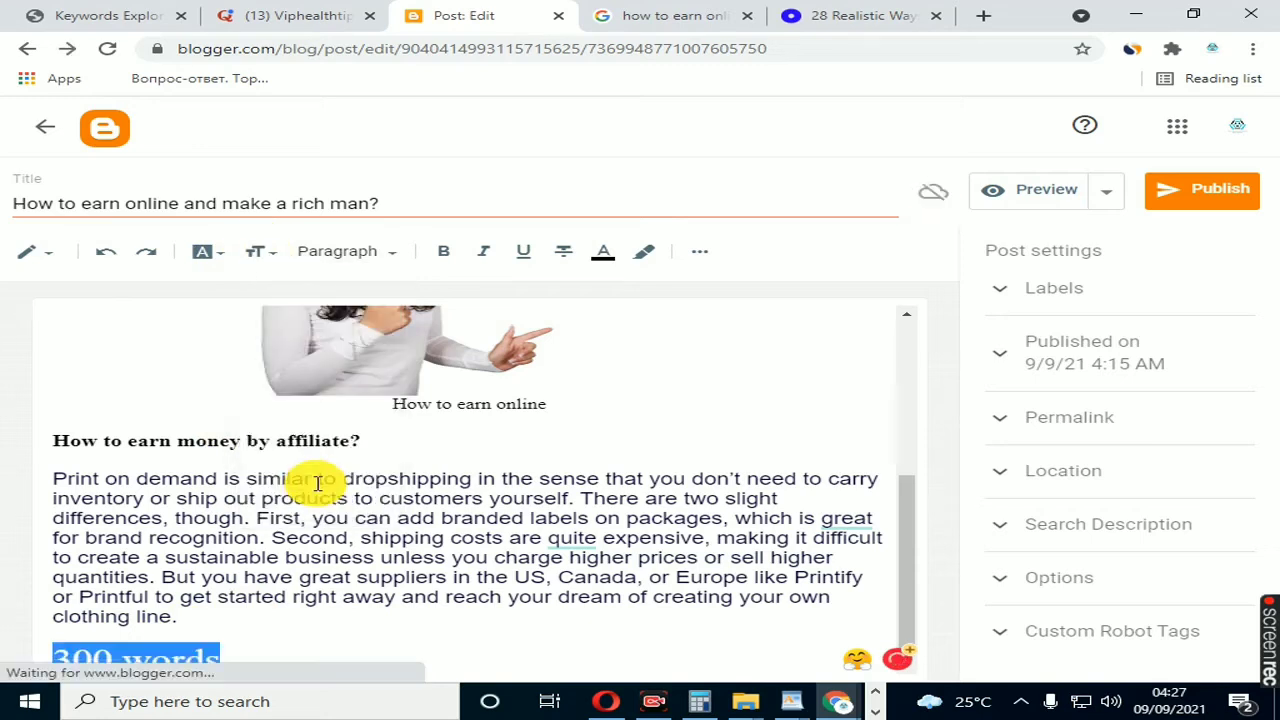
pyautogui.click(443, 251)
# Step: Add the number 3 in parentheses after "300 words" on the same line
pyautogui.click(277, 640)
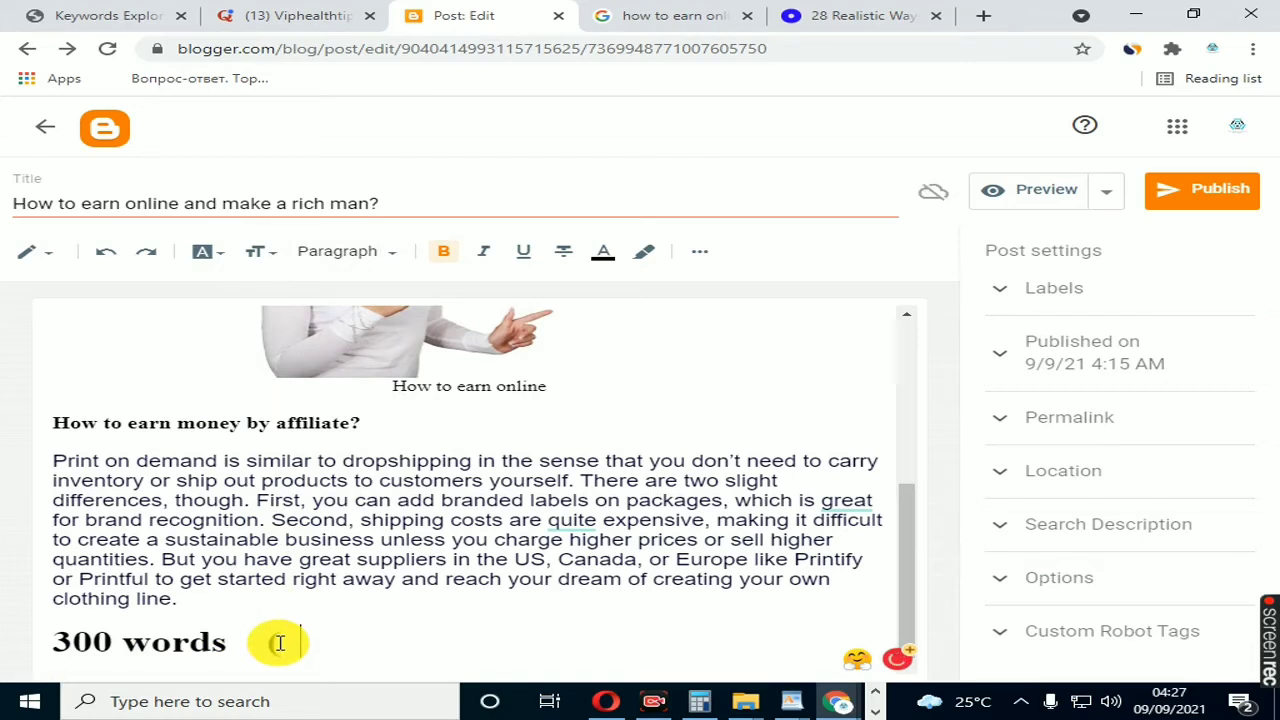
pyautogui.write('0)')
pyautogui.press('BackSpace')
pyautogui.write('3')
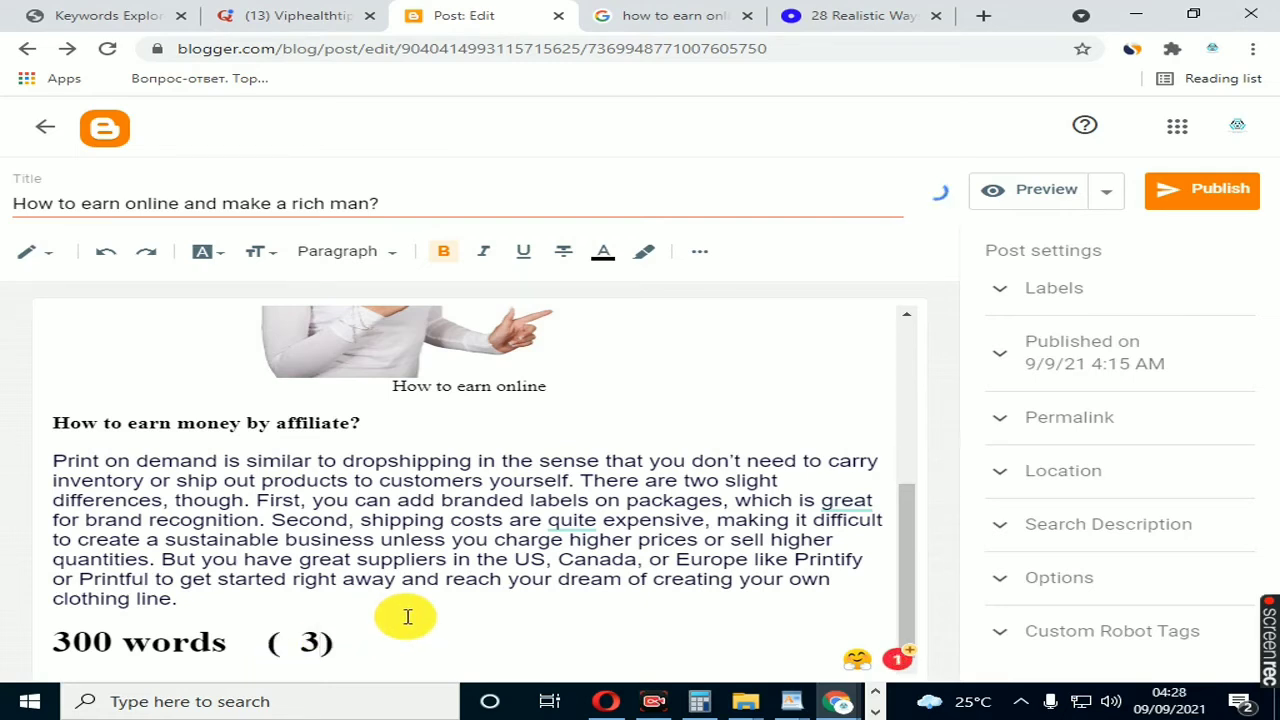
# Step: Examine where the keyword "How to earn" is used in the opening lead-in, the image caption and the affiliate heading
pyautogui.scroll(1, 423, 593)
pyautogui.scroll(-1, 423, 594)
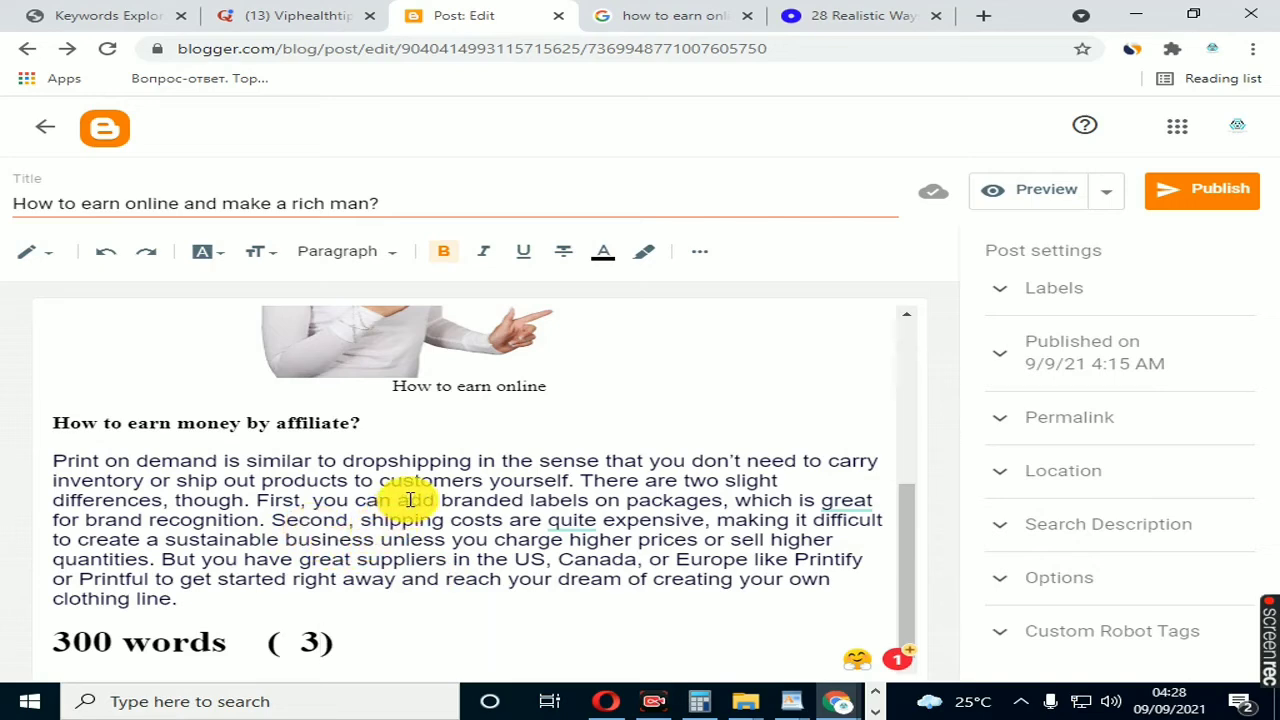
pyautogui.scroll(3, 410, 495)
pyautogui.scroll(2, 408, 498)
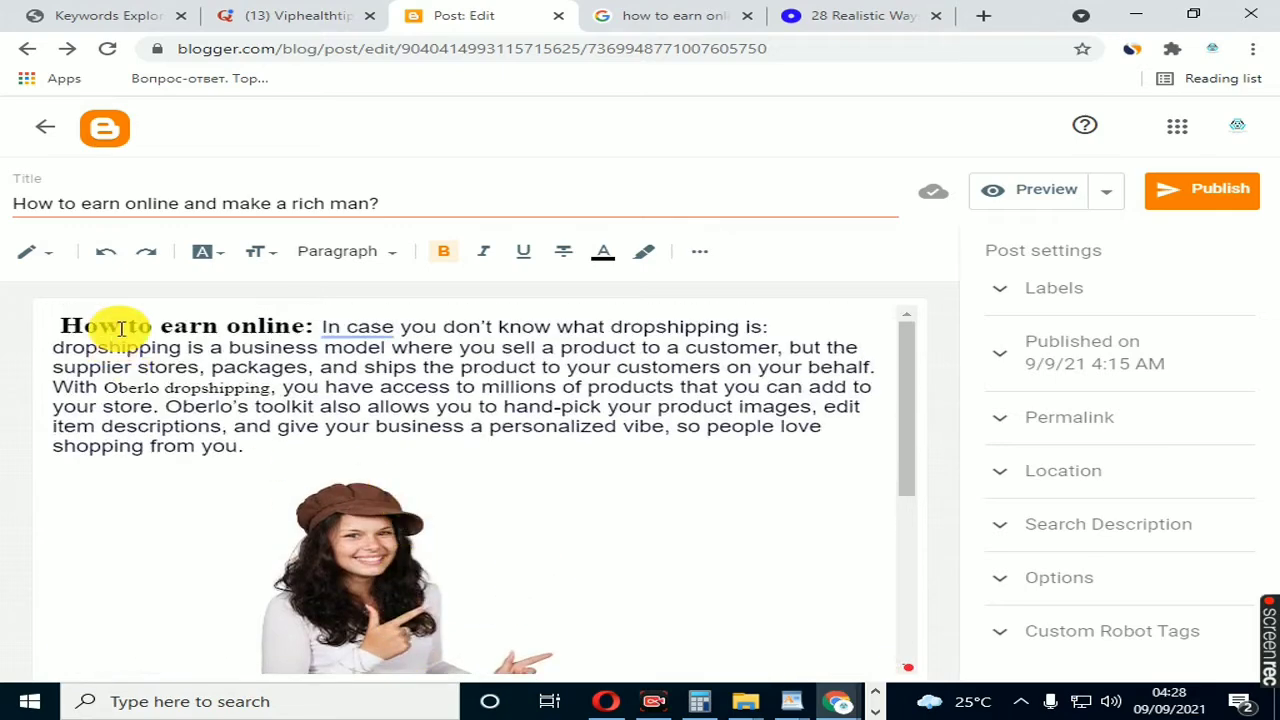
pyautogui.click(121, 325)
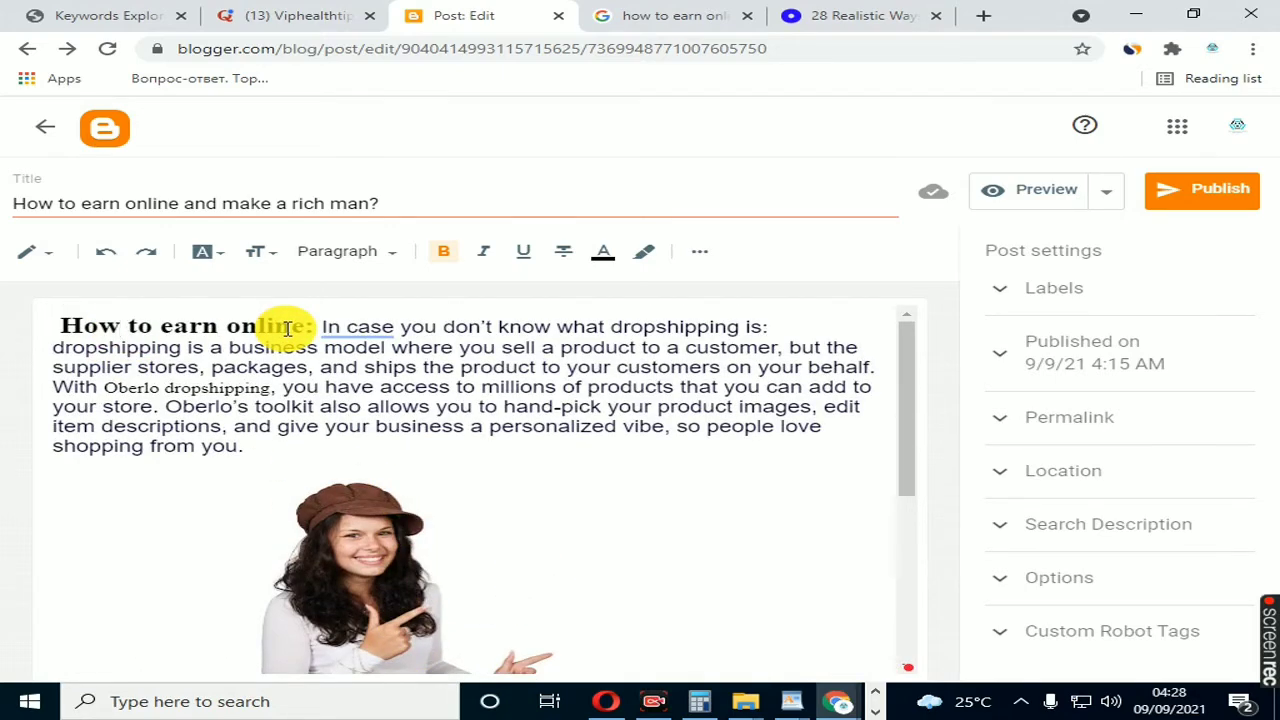
pyautogui.scroll(-4, 306, 400)
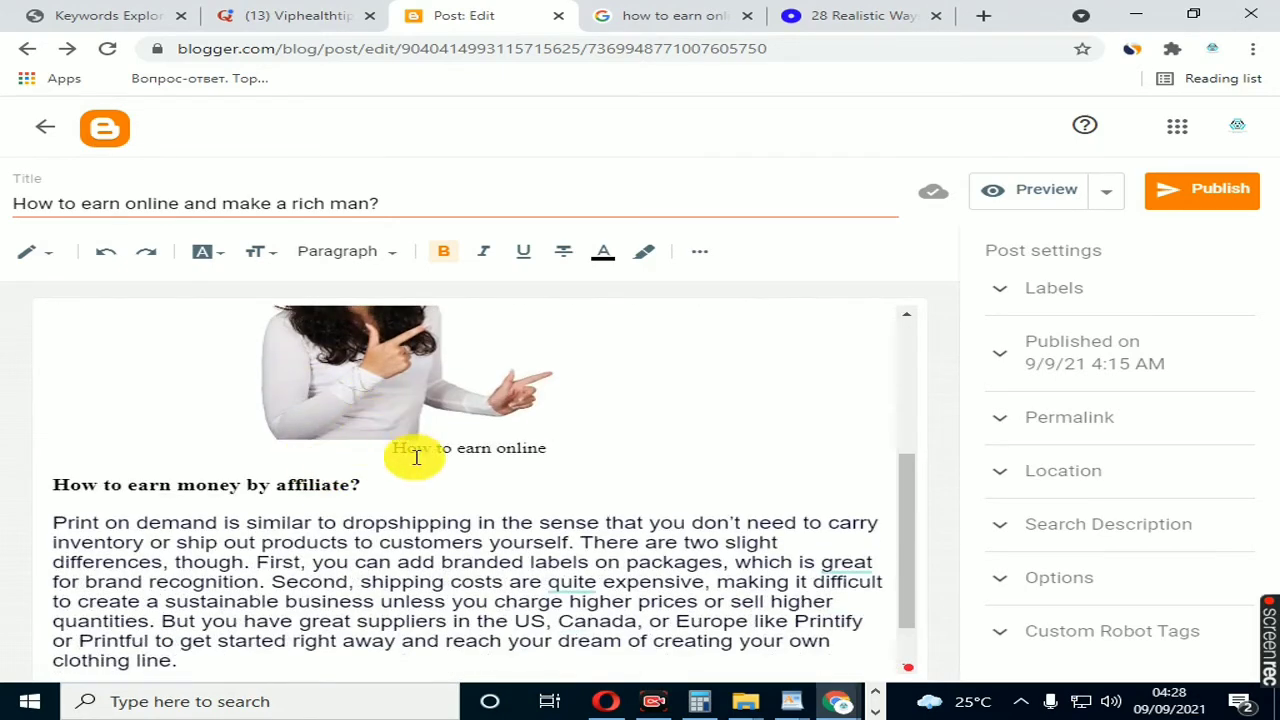
pyautogui.click(416, 450)
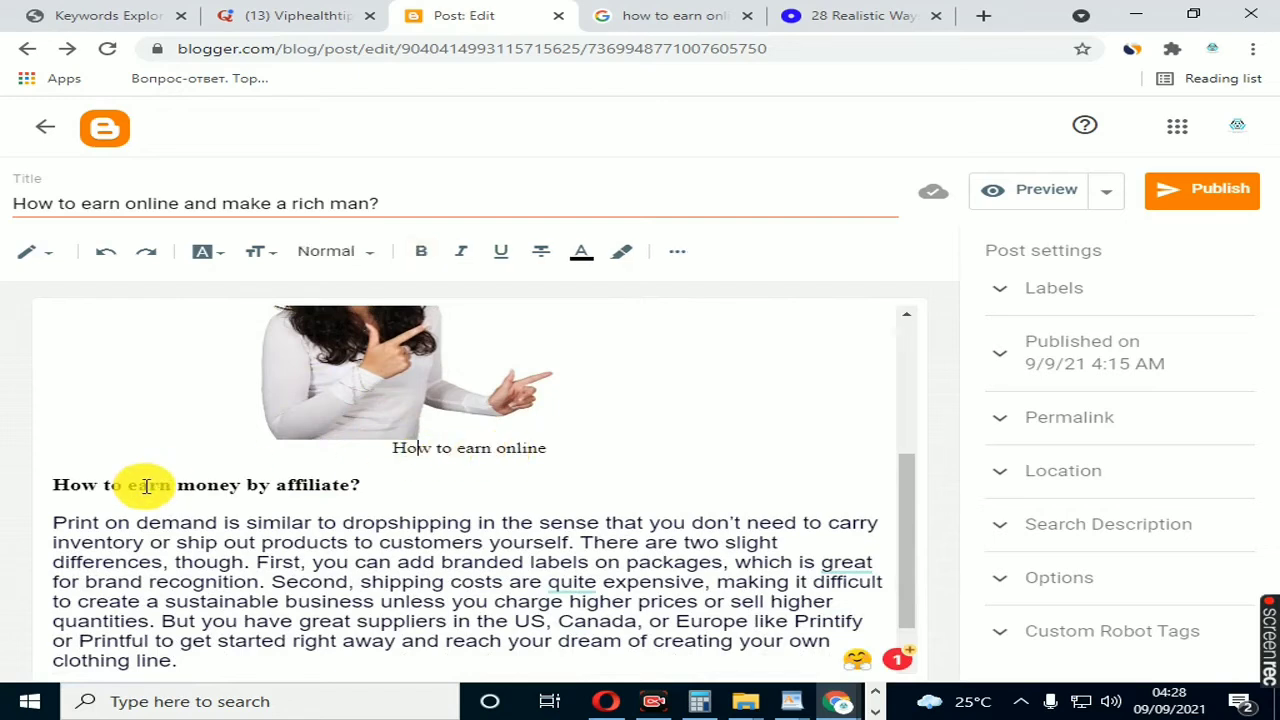
pyautogui.click(108, 485)
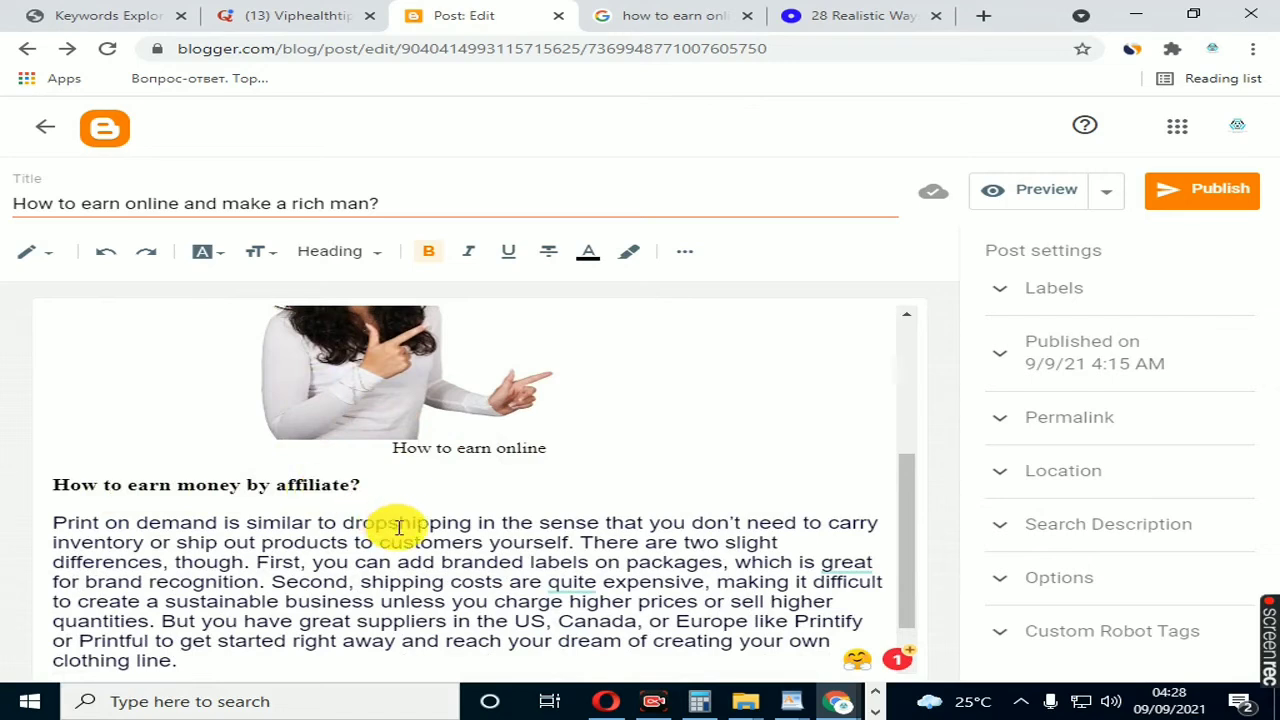
pyautogui.scroll(-1, 388, 520)
pyautogui.click(176, 596)
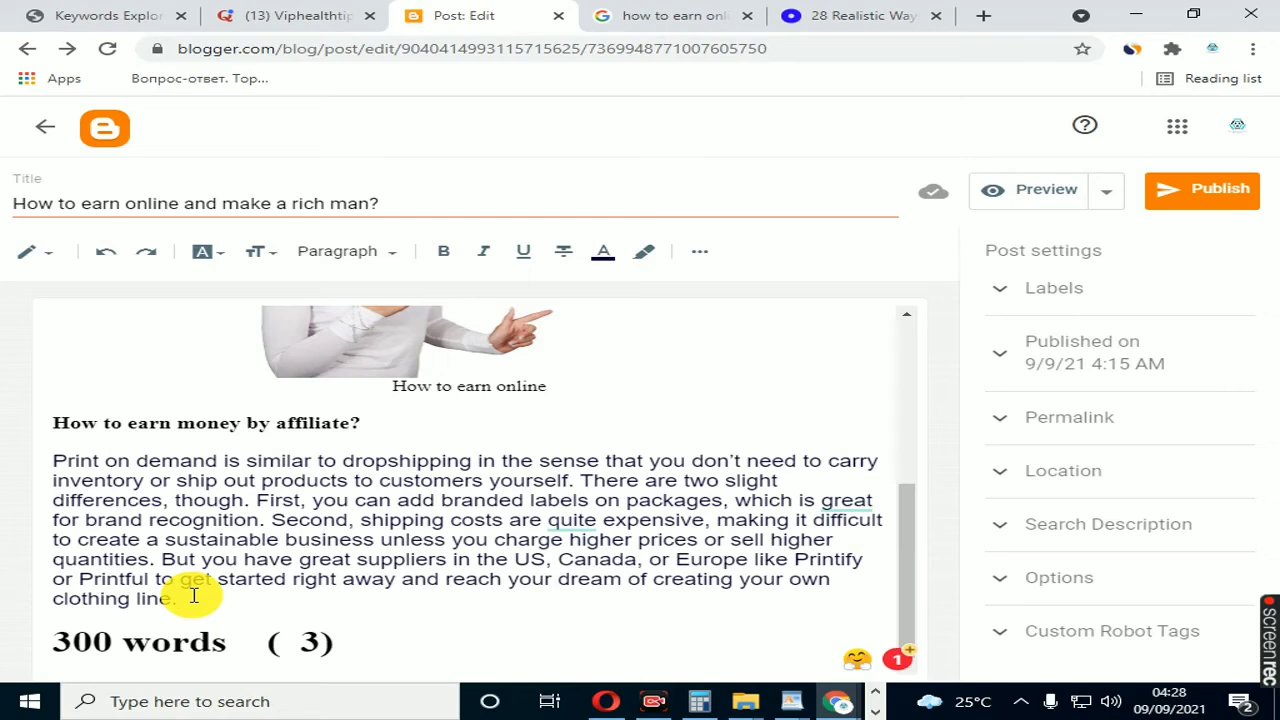
# Step: Change the word count on the last line of the post to 600
pyautogui.click(112, 643)
pyautogui.press('BackSpace')
pyautogui.press('BackSpace')
pyautogui.press('BackSpace')
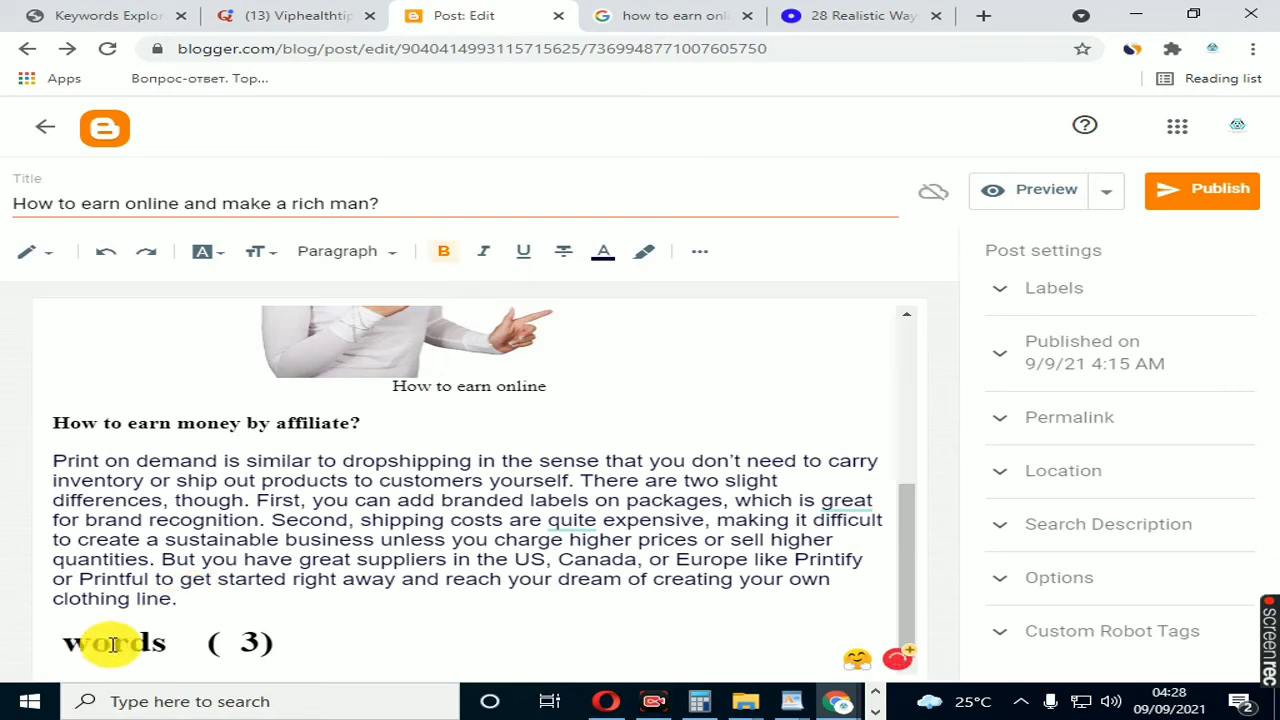
pyautogui.write('600')
# Step: Change the number in parentheses after the word count to 6
pyautogui.press('Right')
pyautogui.press('Right')
pyautogui.press('Right')
pyautogui.press('Right')
pyautogui.press('Right')
pyautogui.press('Right')
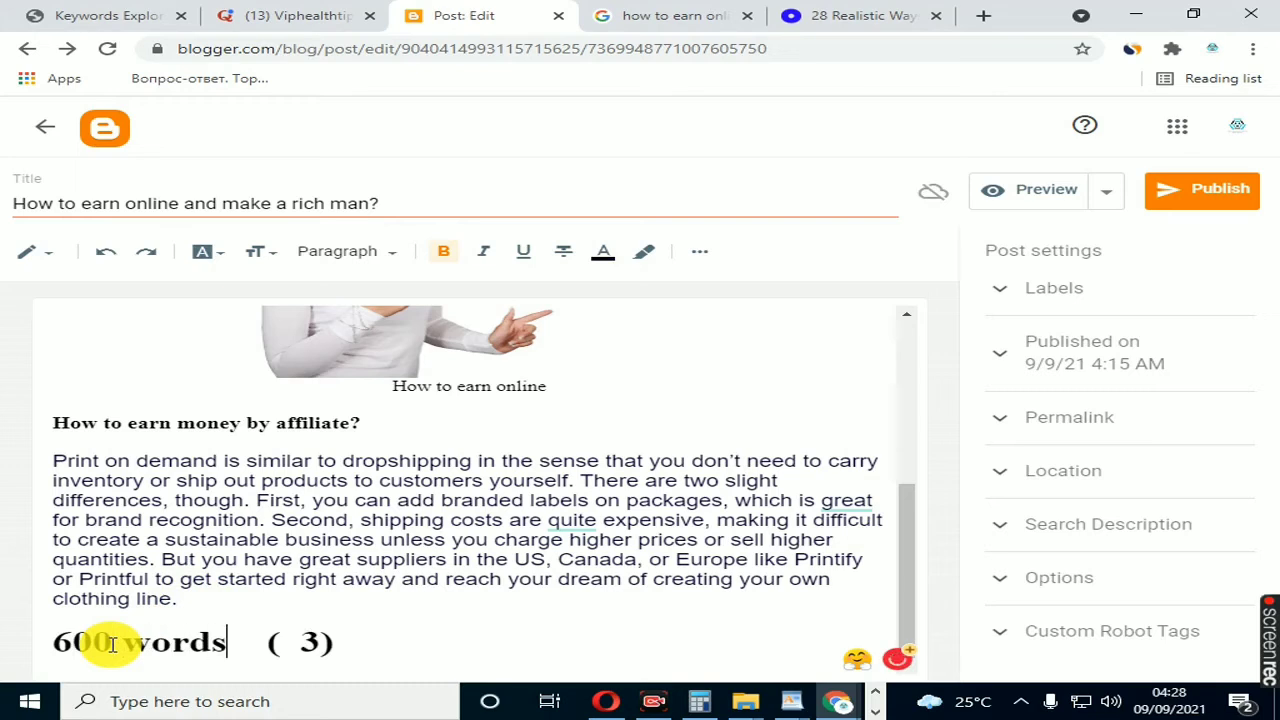
pyautogui.press('Right')
pyautogui.press('Right')
pyautogui.press('Right')
pyautogui.press('Right')
pyautogui.press('Right')
pyautogui.press('Right')
pyautogui.press('Right')
pyautogui.press('BackSpace')
pyautogui.write('6')
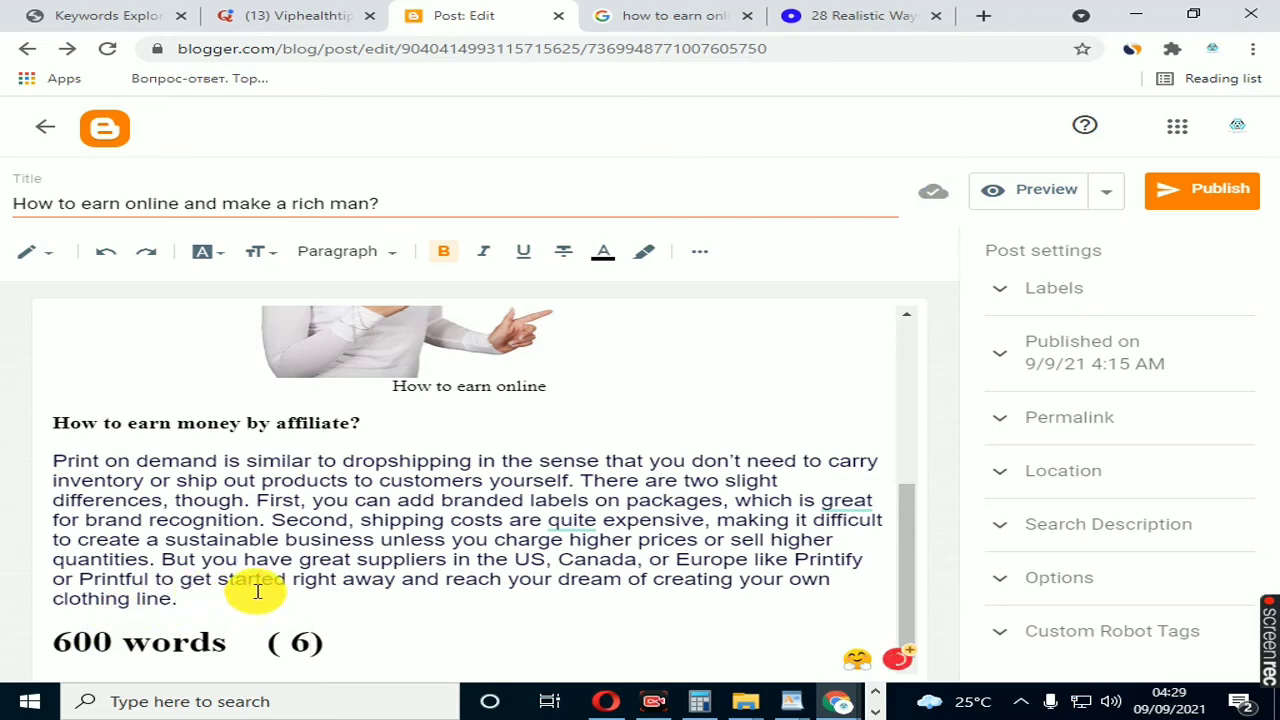
# Step: Trace possible keyword places through the post, from the opening lead-in and picture to the heading, last paragraph and "600 words" line
pyautogui.scroll(5, 257, 590)
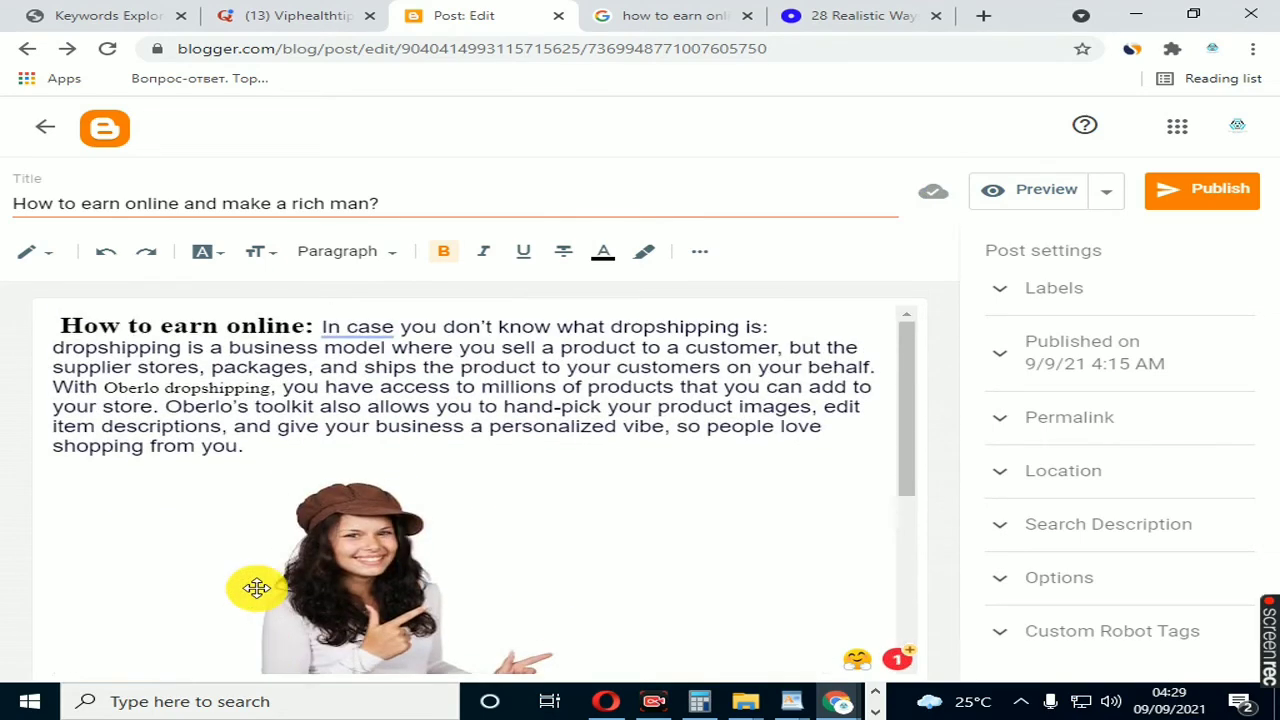
pyautogui.click(231, 345)
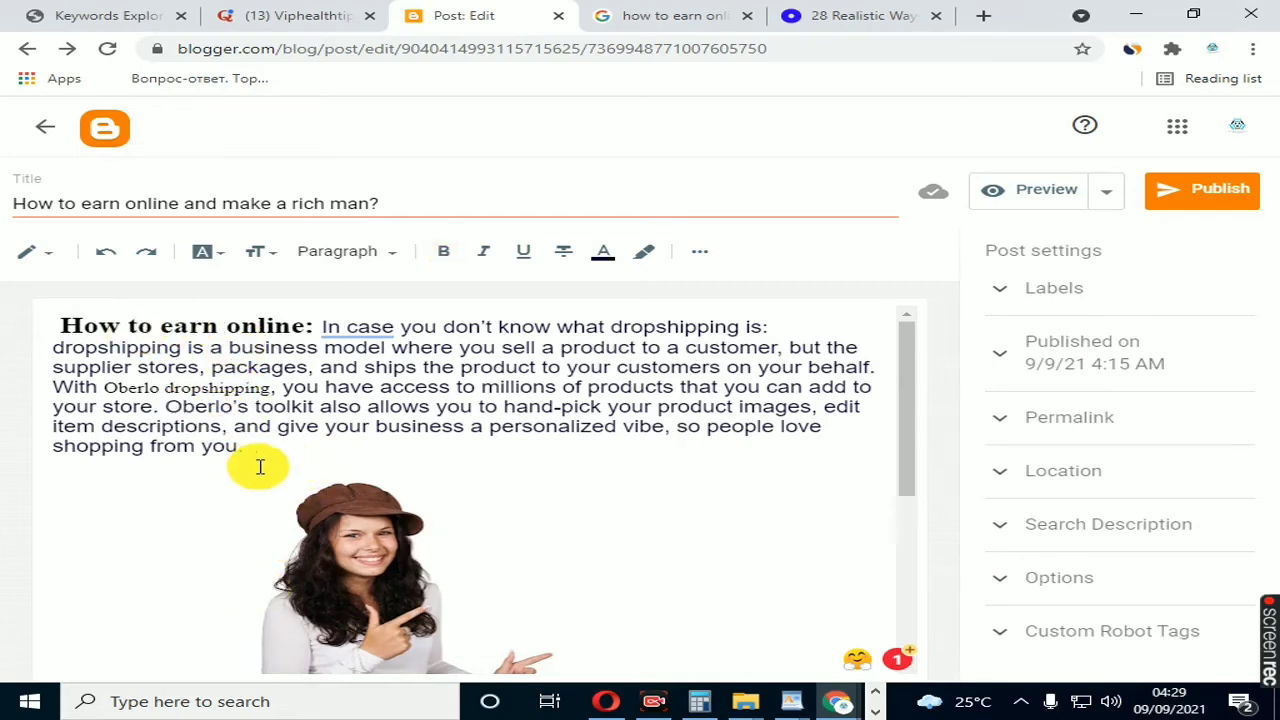
pyautogui.scroll(-2, 257, 458)
pyautogui.click(388, 483)
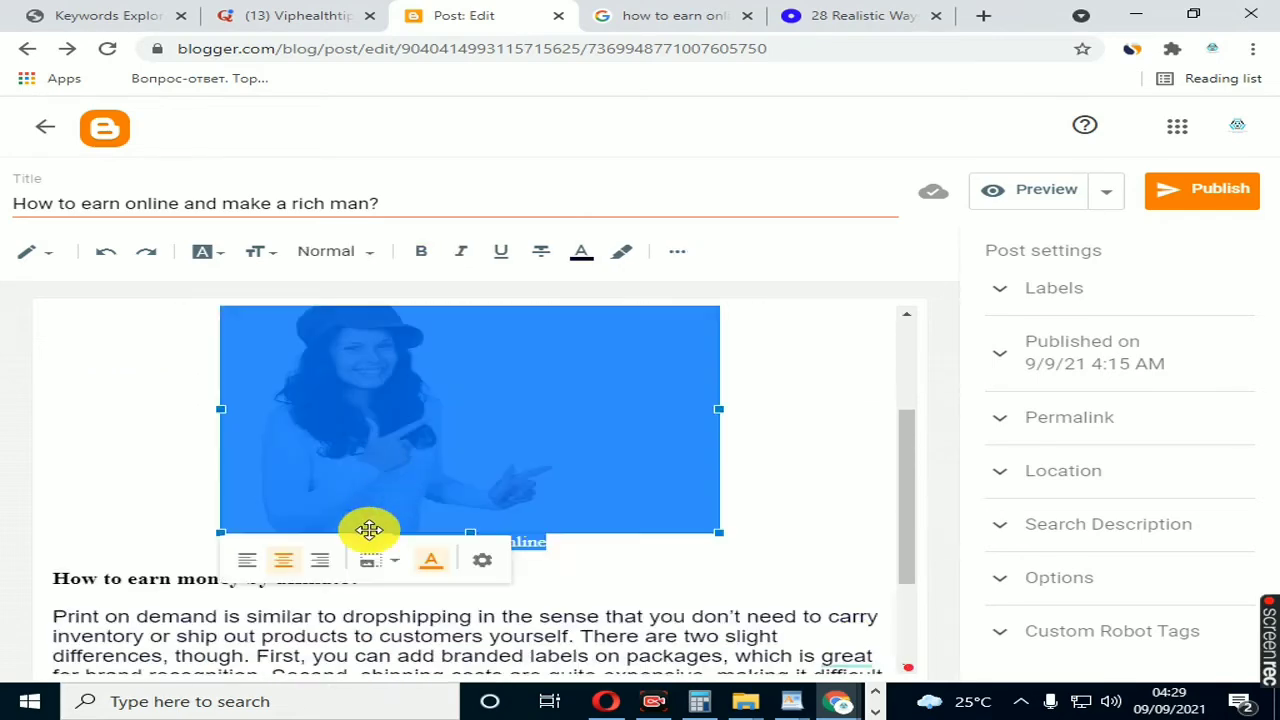
pyautogui.scroll(-2, 131, 449)
pyautogui.click(127, 431)
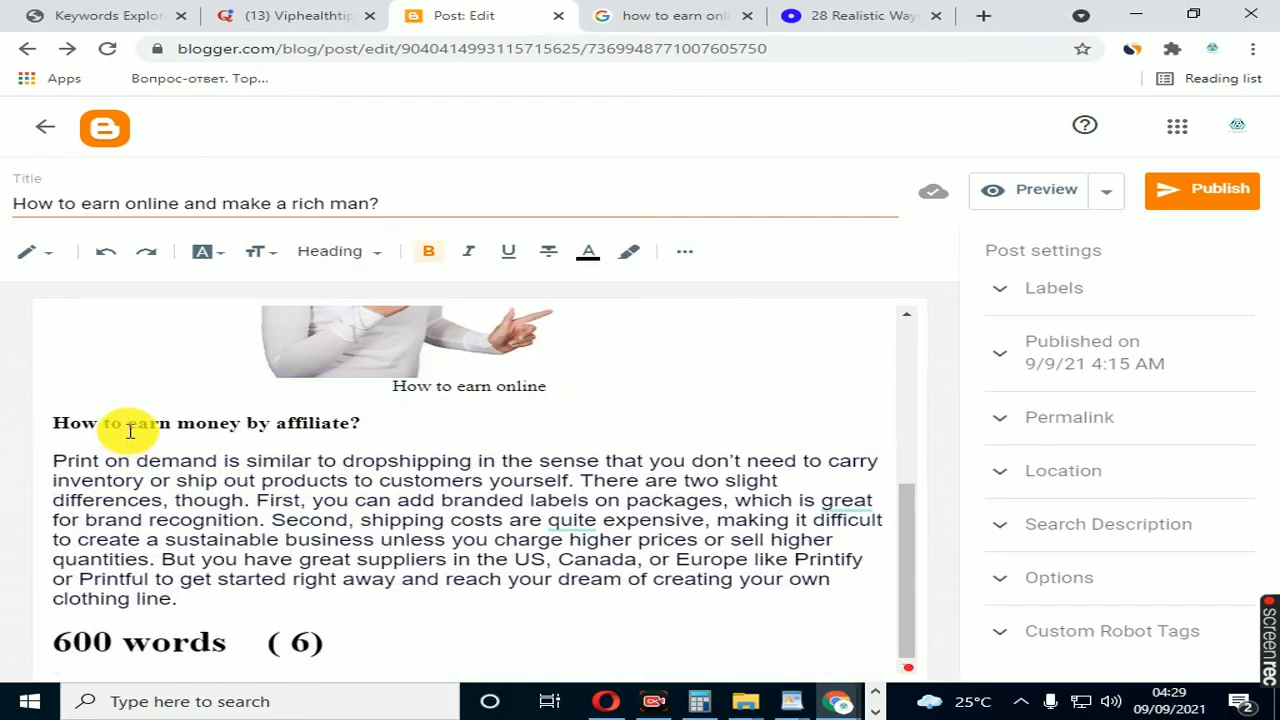
pyautogui.doubleClick(197, 516)
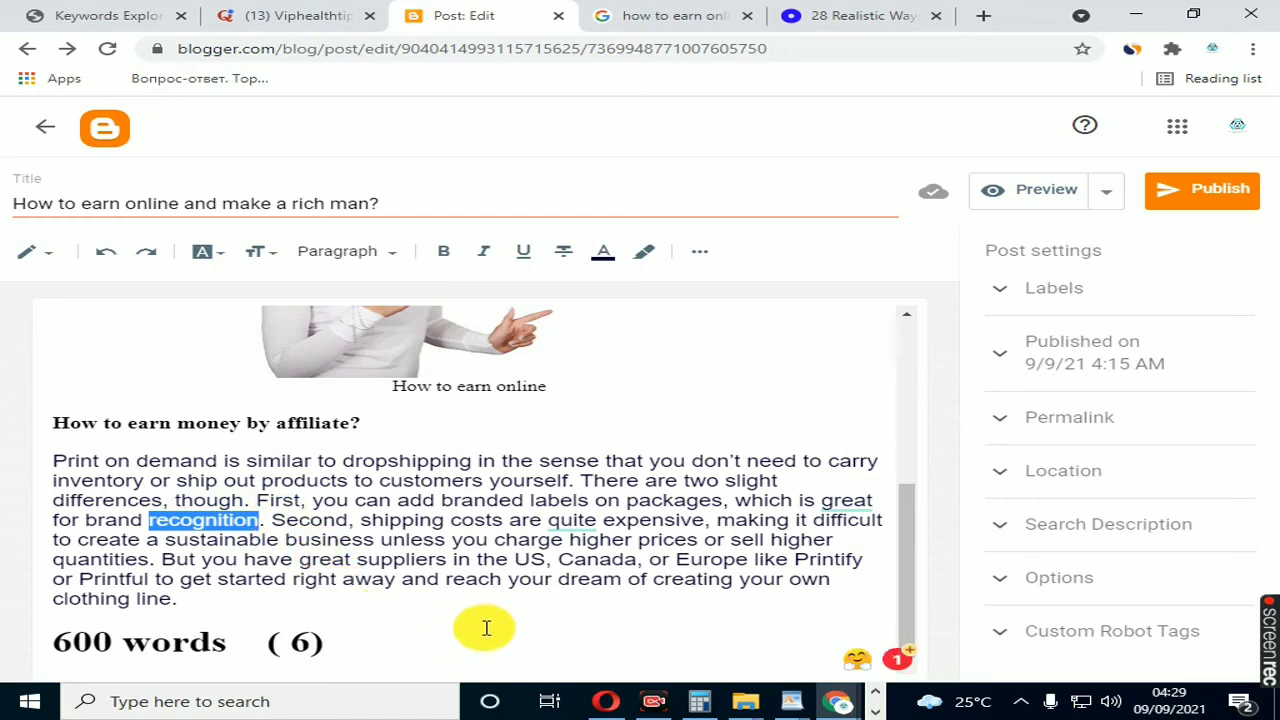
pyautogui.click(411, 587)
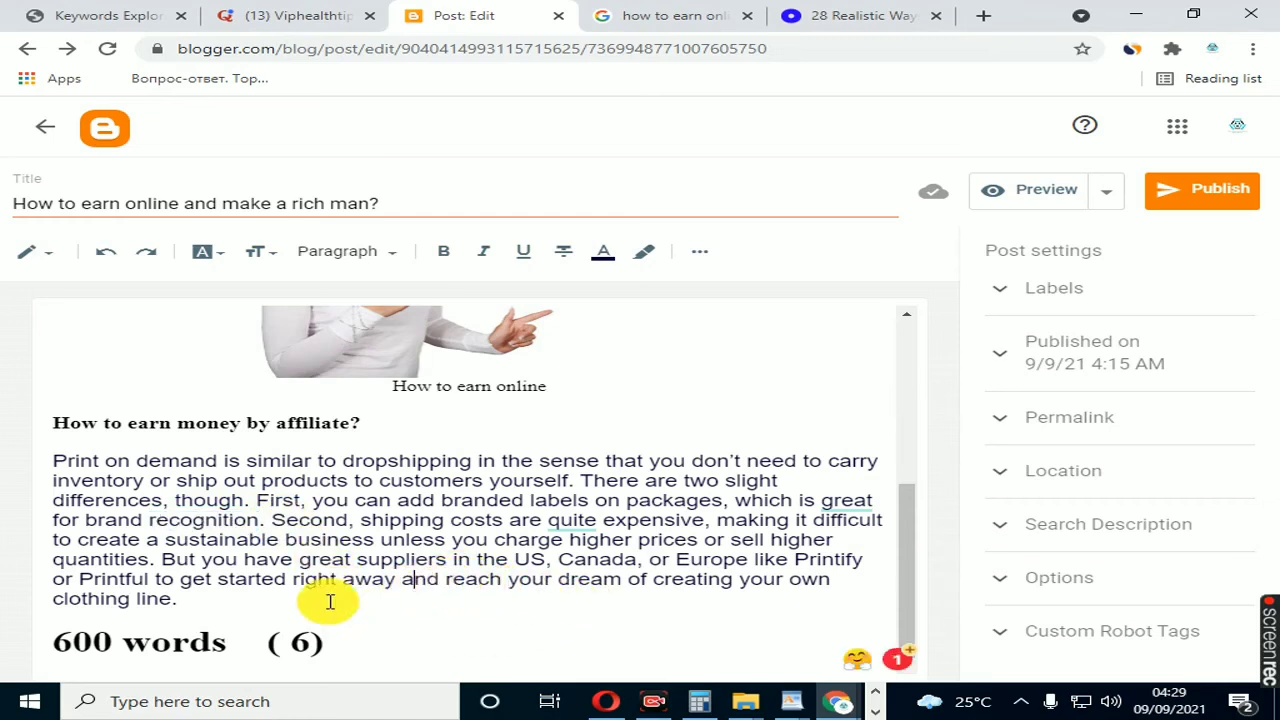
pyautogui.click(311, 648)
pyautogui.click(115, 648)
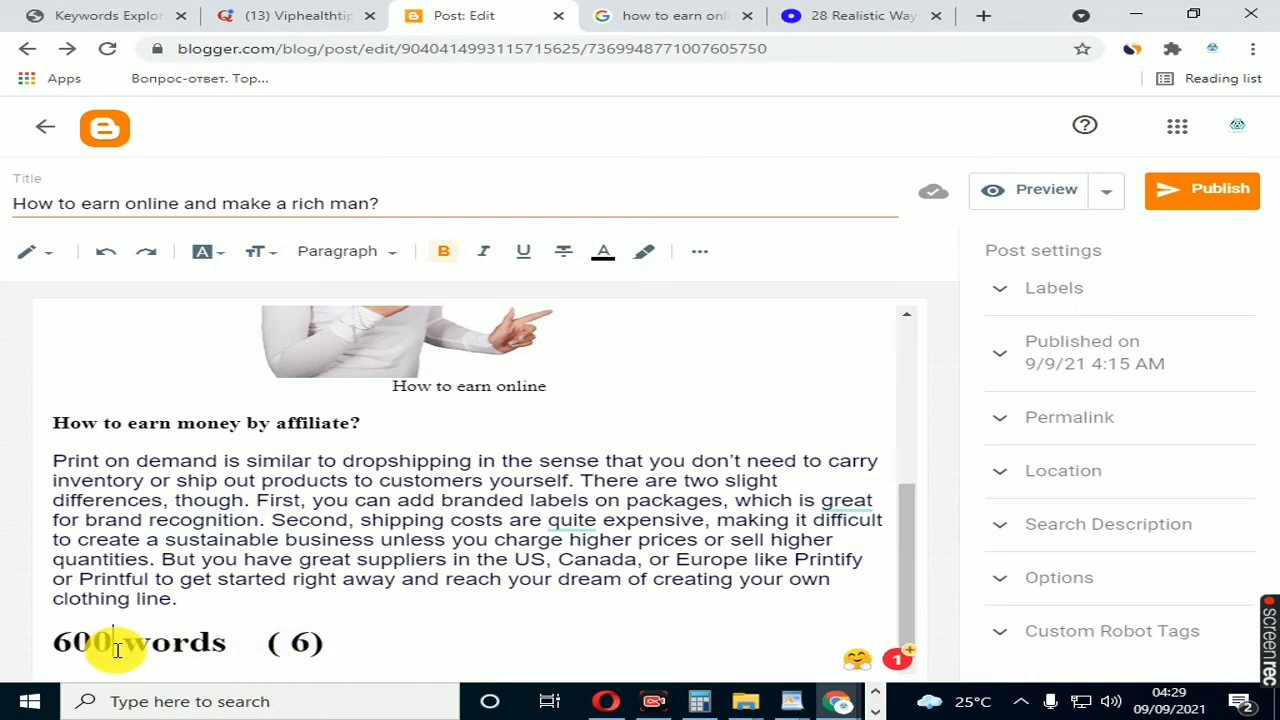
# Step: Change the word count on the last line of the post to 1000
pyautogui.press('BackSpace')
pyautogui.press('BackSpace')
pyautogui.press('BackSpace')
pyautogui.write('1000')
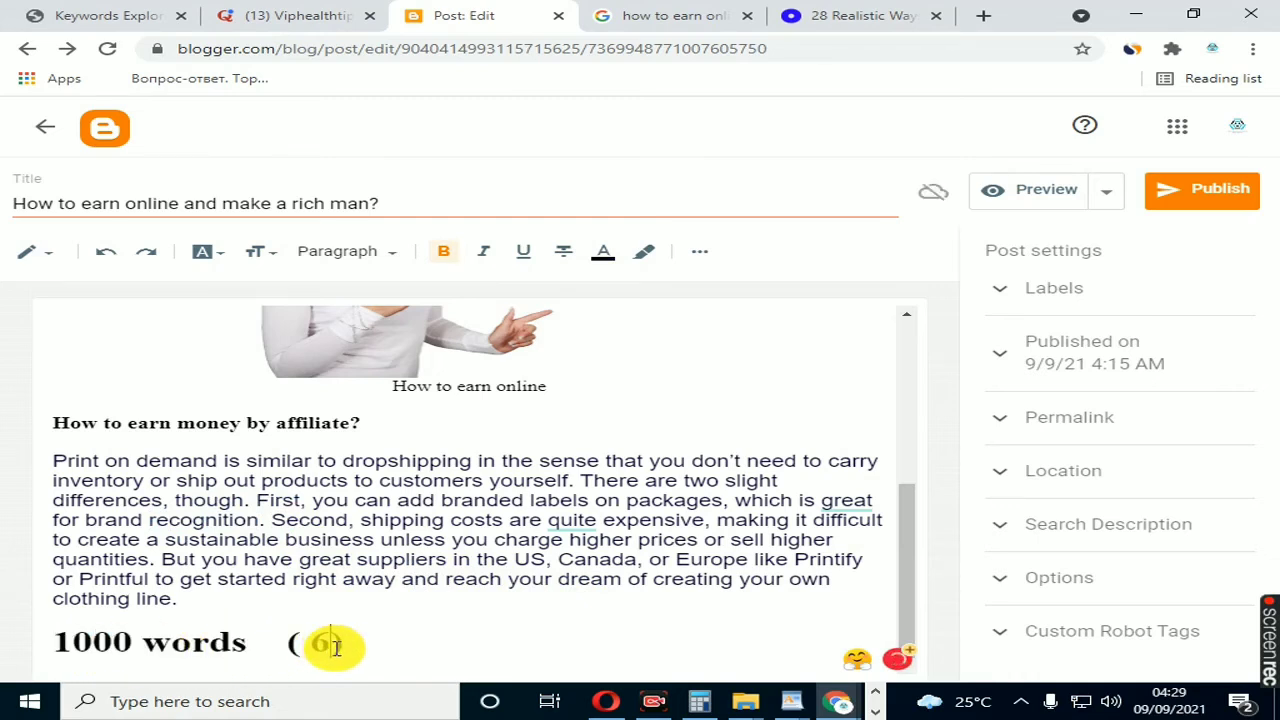
# Step: Change the keyword frequency in parentheses after the word count to "8 to 9"
pyautogui.click(335, 648)
pyautogui.press('BackSpace')
pyautogui.write('8 to 9')
pyautogui.click(422, 648)
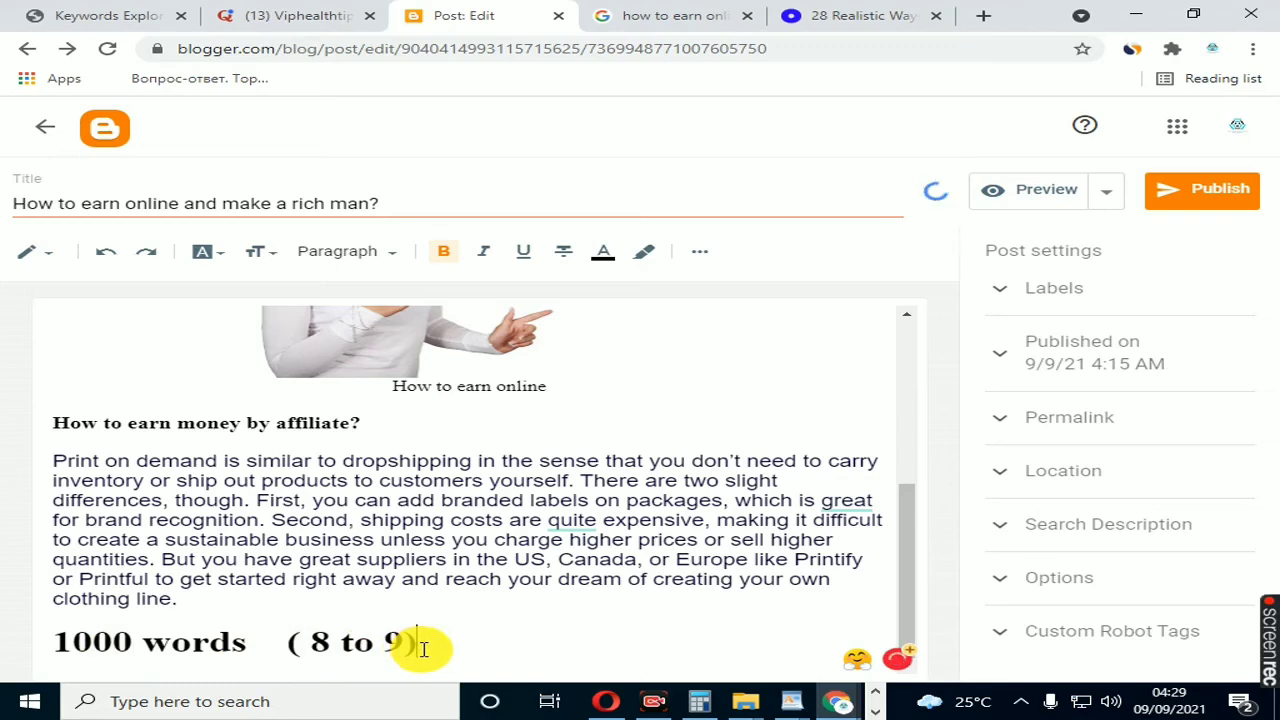
# Step: Change the word count on the last line of the post to 300
pyautogui.scroll(3, 471, 625)
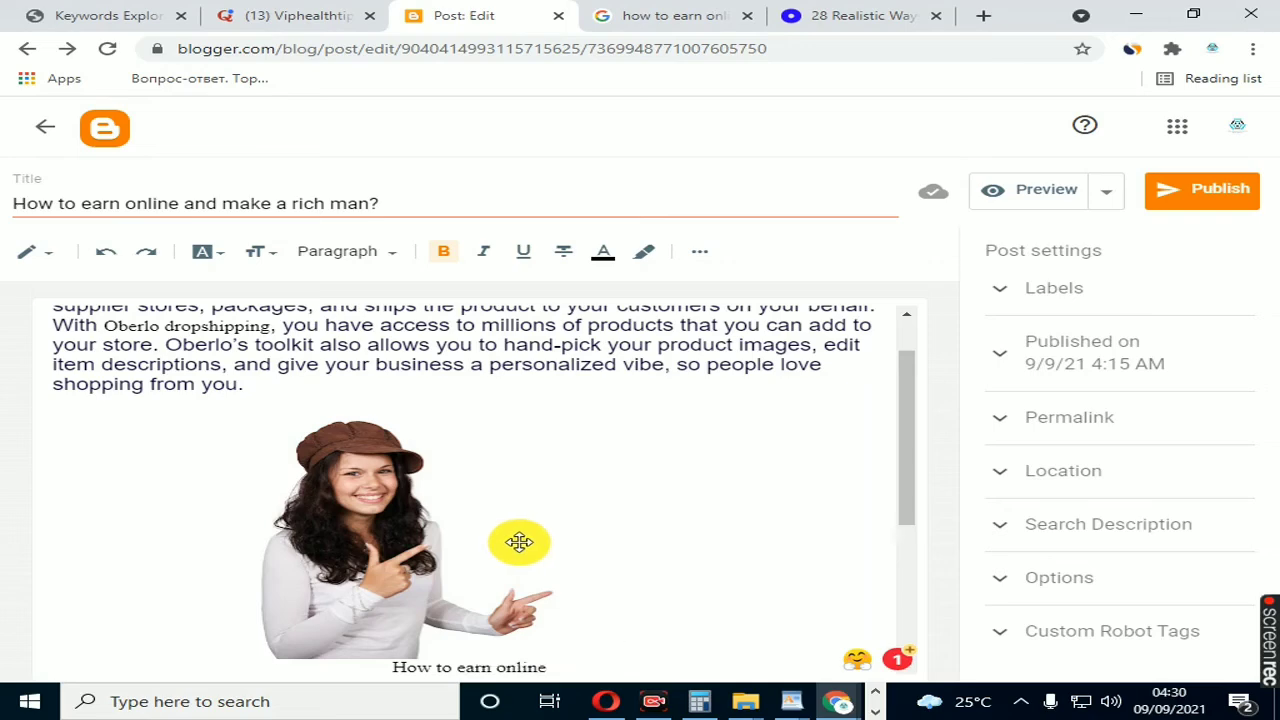
pyautogui.scroll(-3, 525, 543)
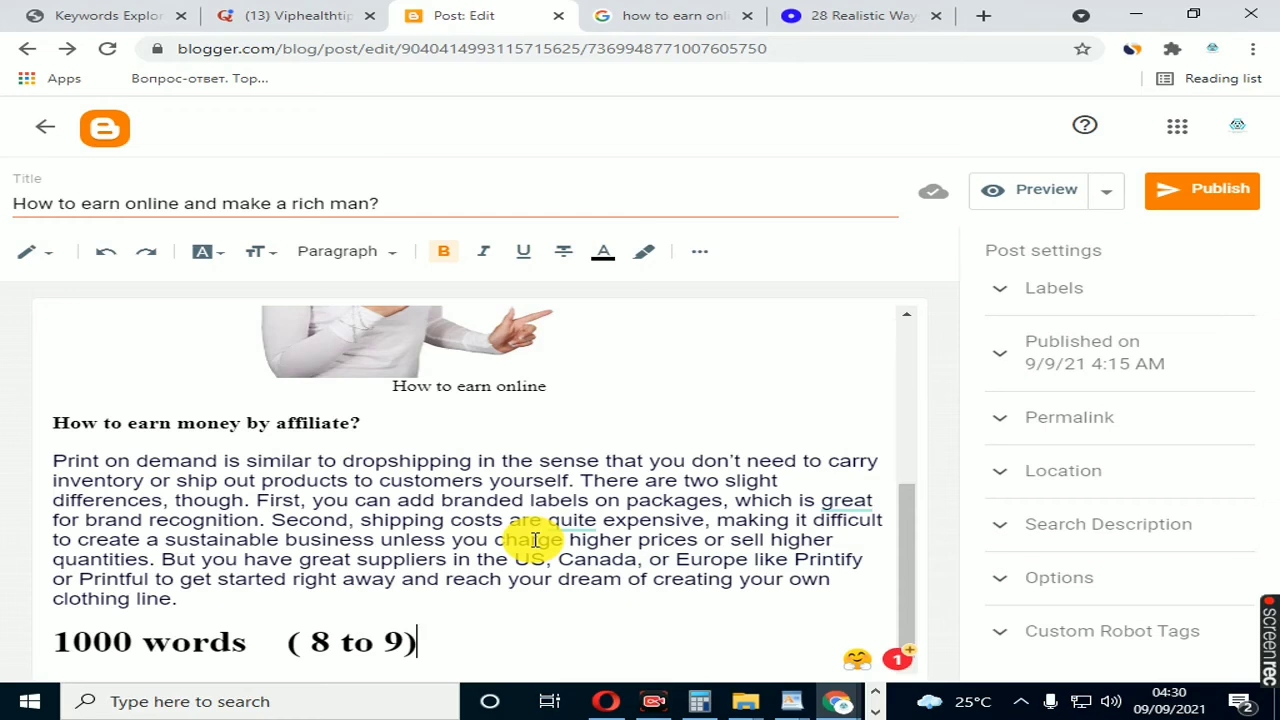
pyautogui.scroll(1, 368, 477)
pyautogui.scroll(5, 368, 477)
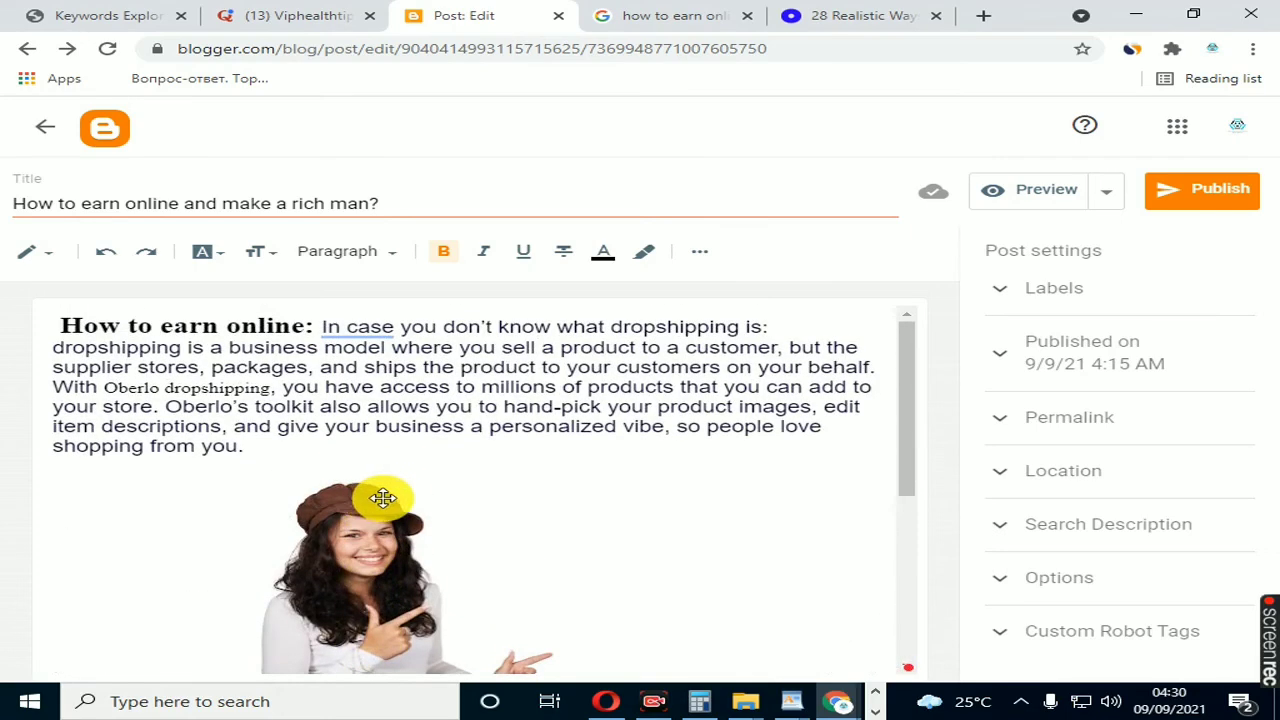
pyautogui.scroll(-5, 271, 451)
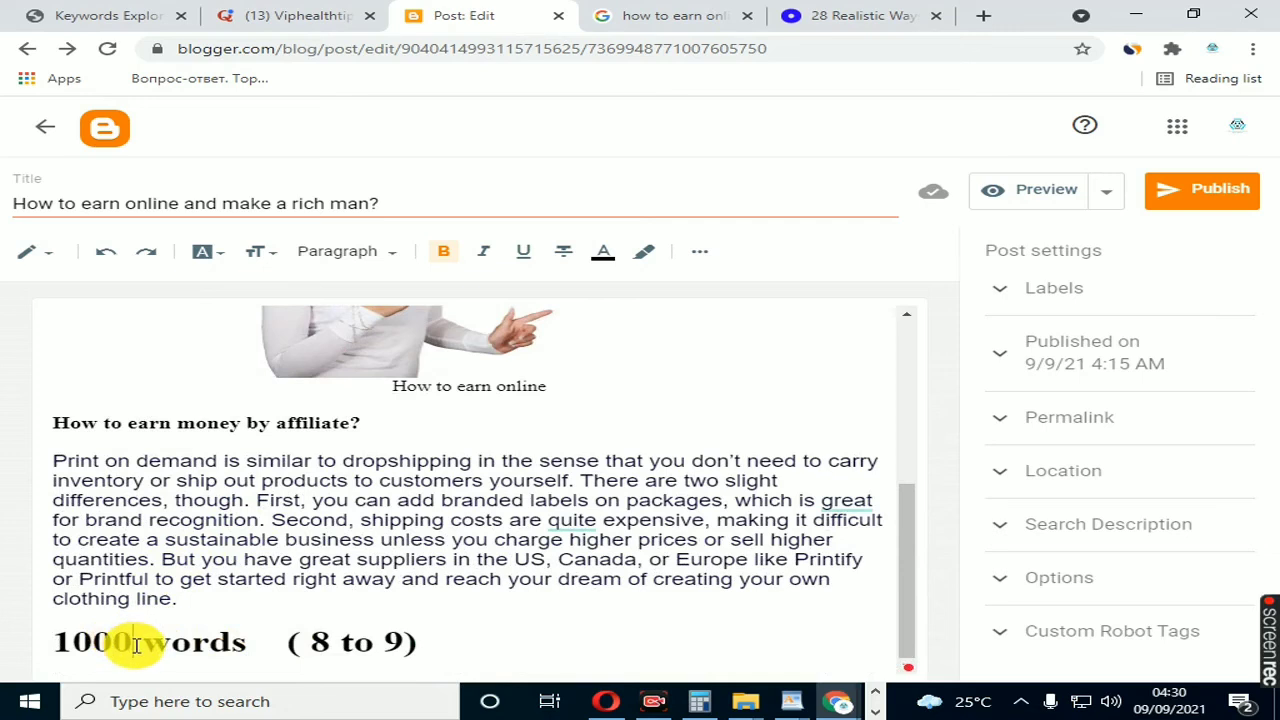
pyautogui.click(134, 642)
pyautogui.press('BackSpace')
pyautogui.press('BackSpace')
pyautogui.press('BackSpace')
pyautogui.press('BackSpace')
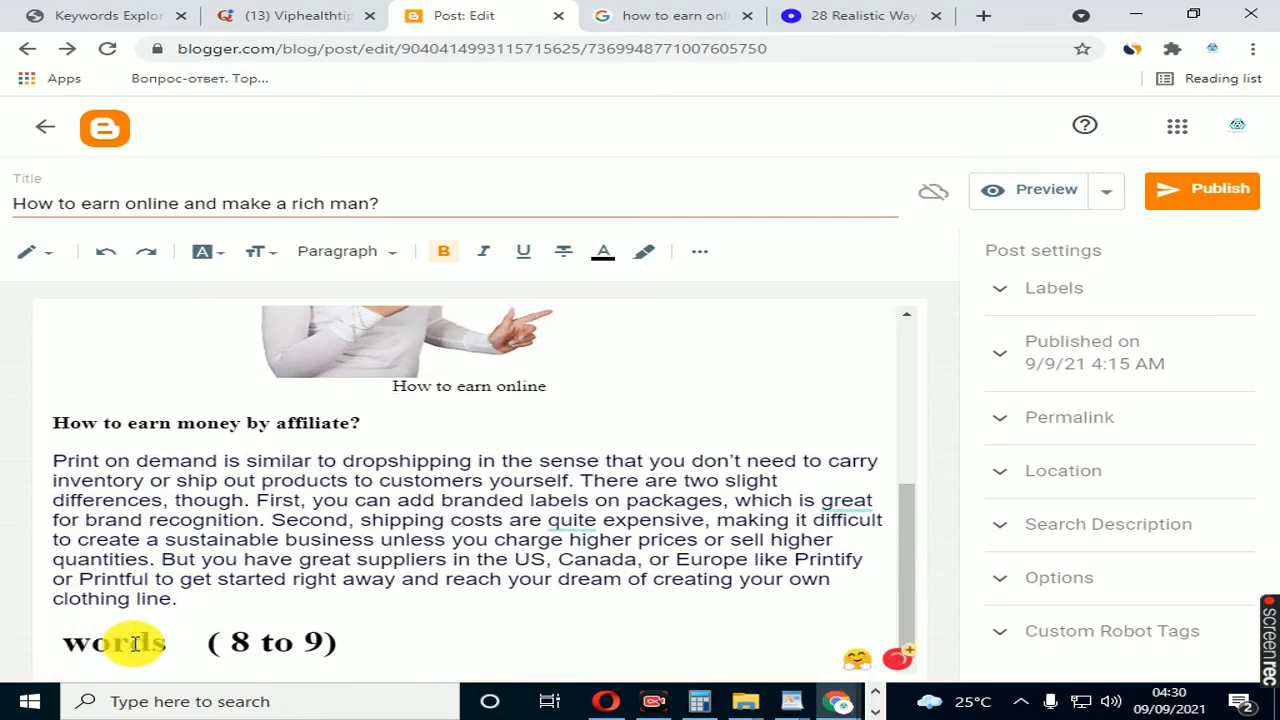
pyautogui.write('300')
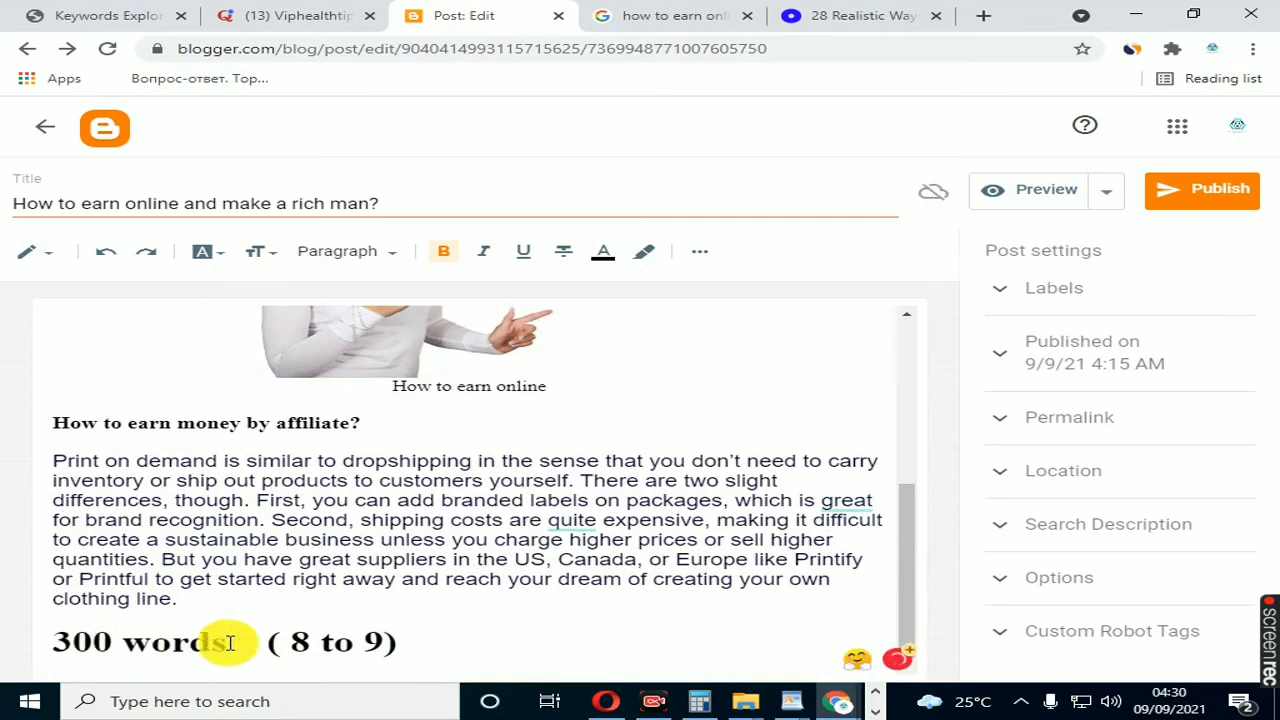
# Step: Highlight the "8 to 9" keyword frequency and compare it with the keyword places in the opening paragraph, picture and caption
pyautogui.click(348, 643)
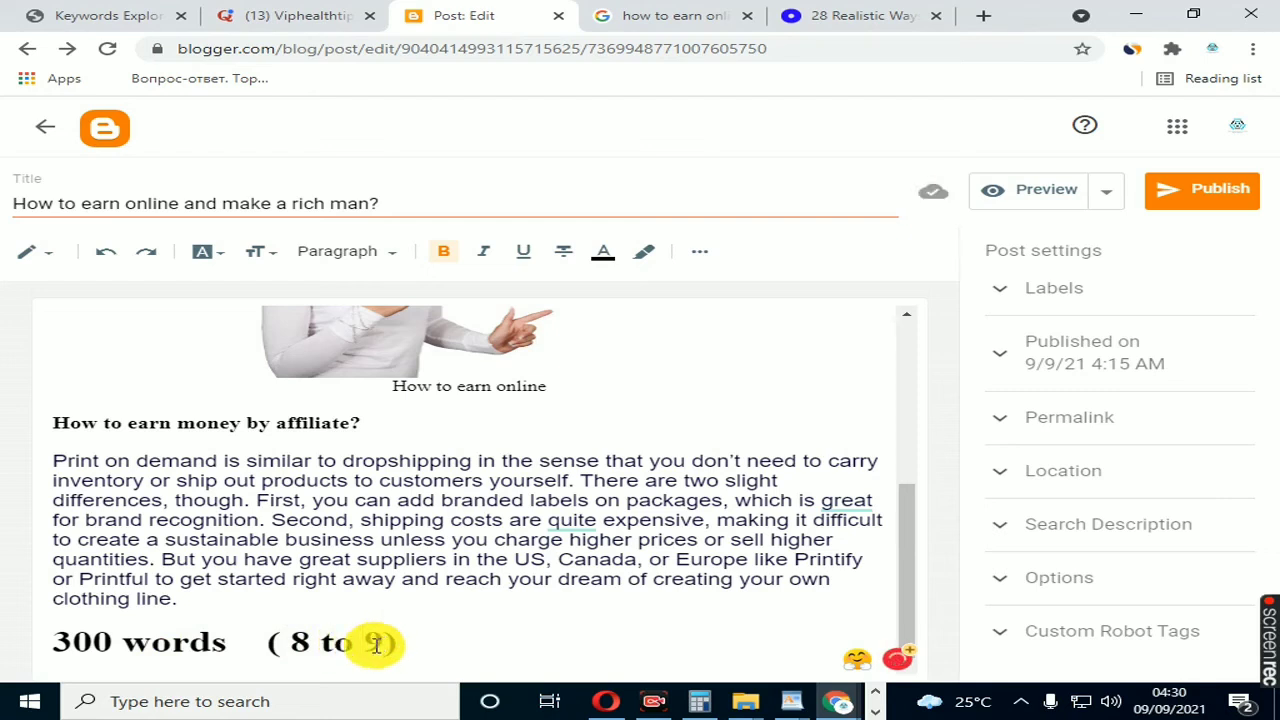
pyautogui.moveTo(380, 643)
pyautogui.mouseDown()
pyautogui.moveTo(286, 643)
pyautogui.moveTo(380, 644)
pyautogui.mouseUp()
pyautogui.click(337, 634)
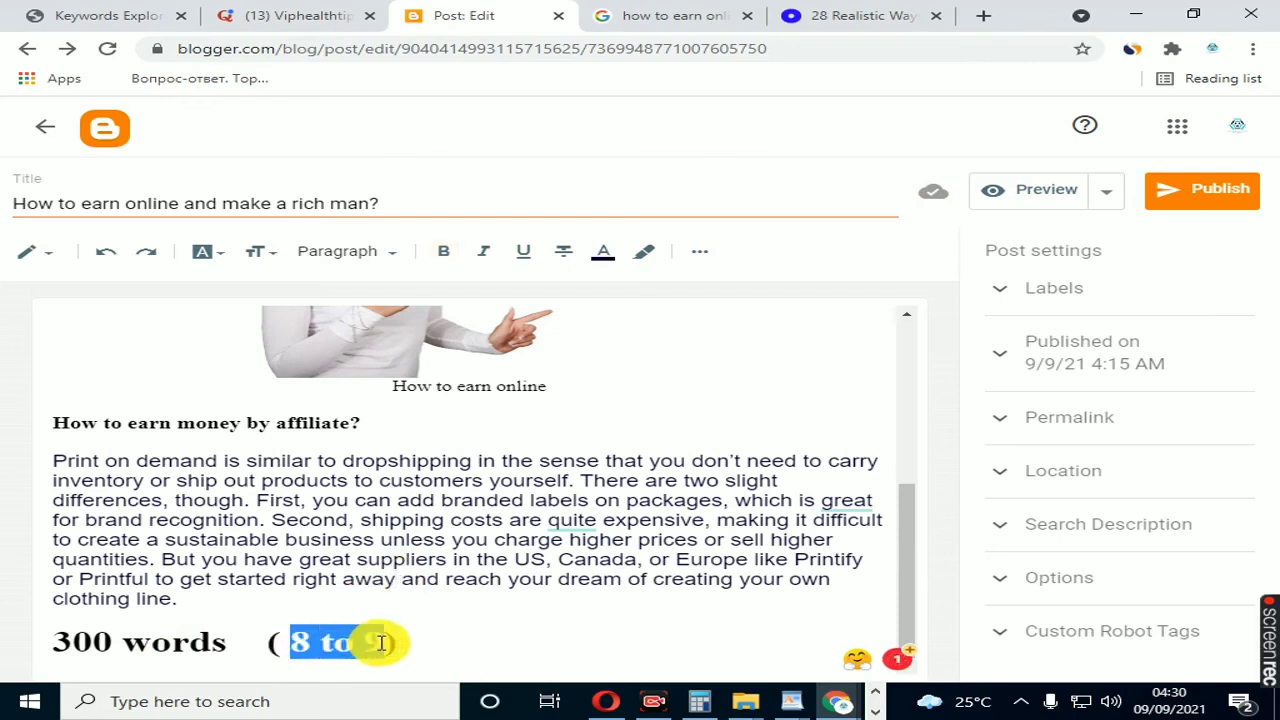
pyautogui.click(408, 628)
pyautogui.moveTo(288, 643); pyautogui.dragTo(384, 643)
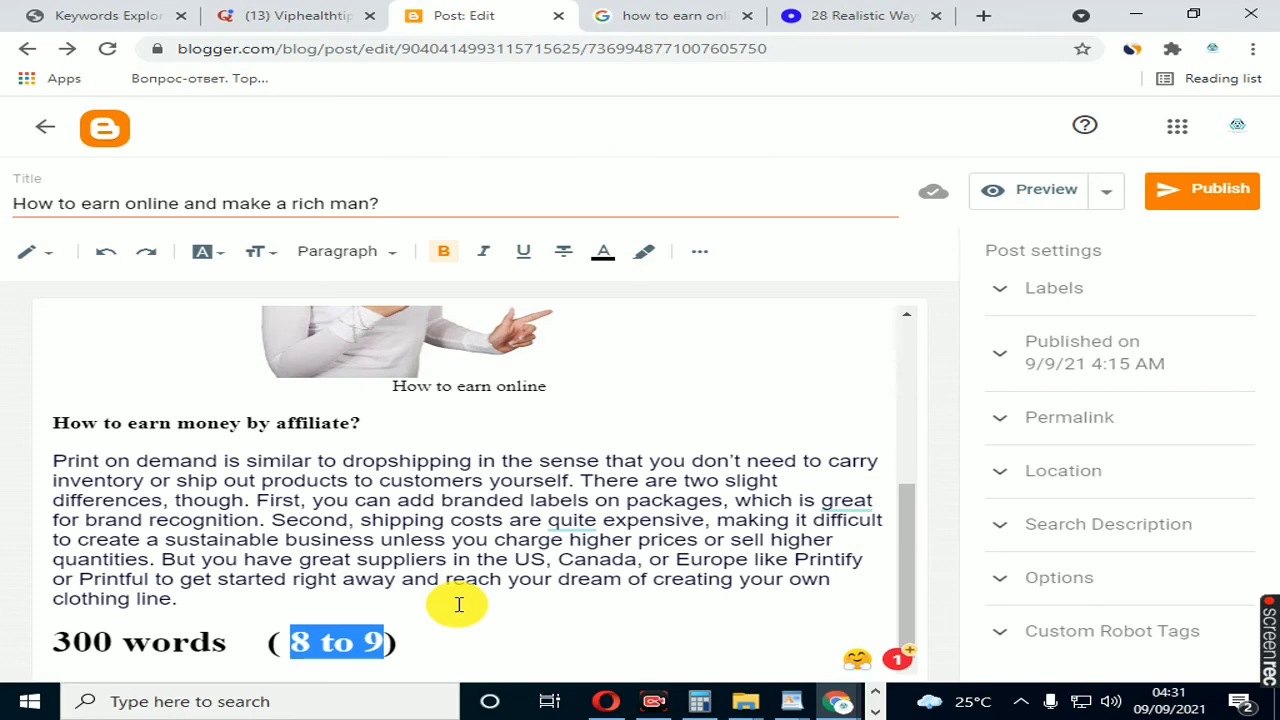
pyautogui.scroll(3, 459, 604)
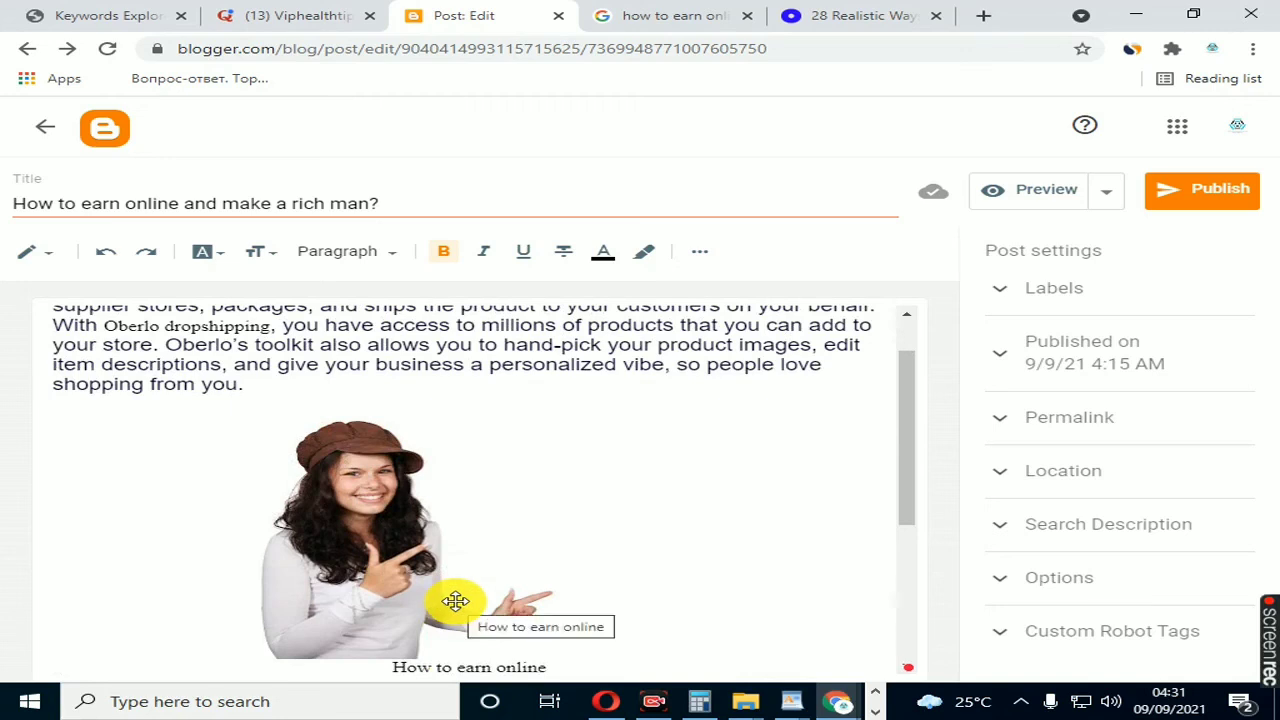
pyautogui.scroll(1, 455, 601)
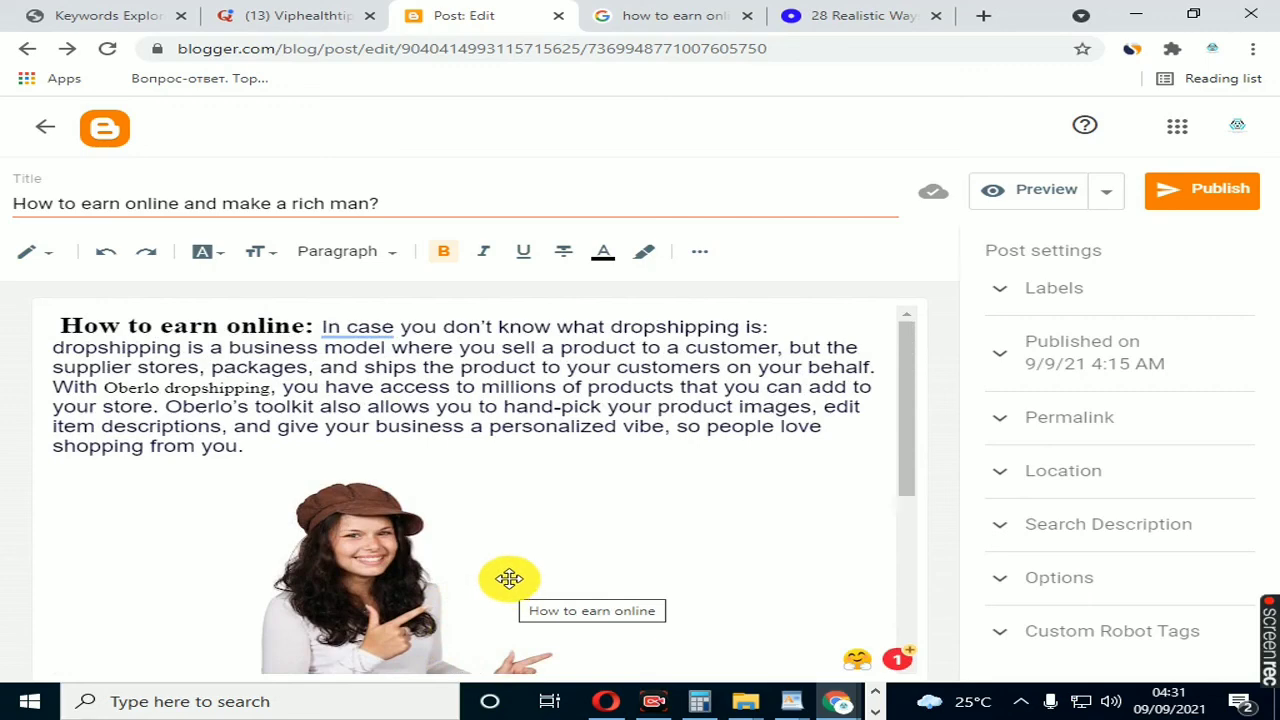
pyautogui.scroll(-3, 514, 563)
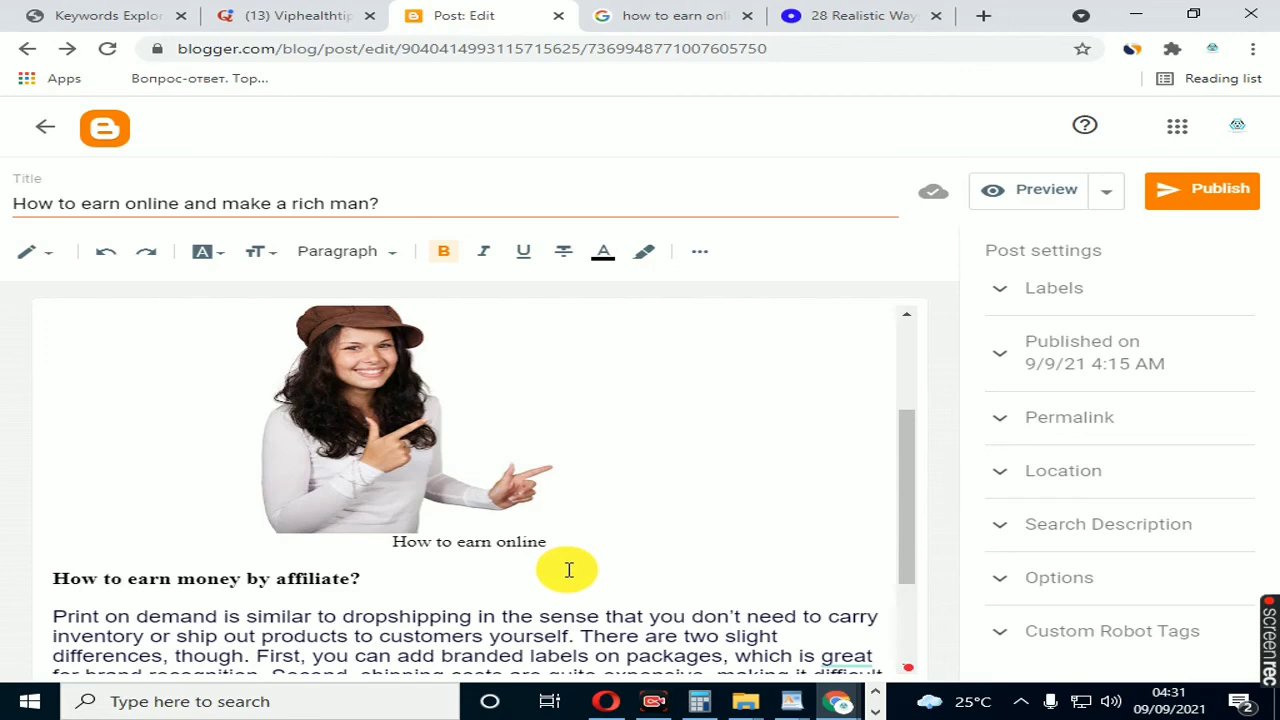
pyautogui.scroll(-3, 568, 570)
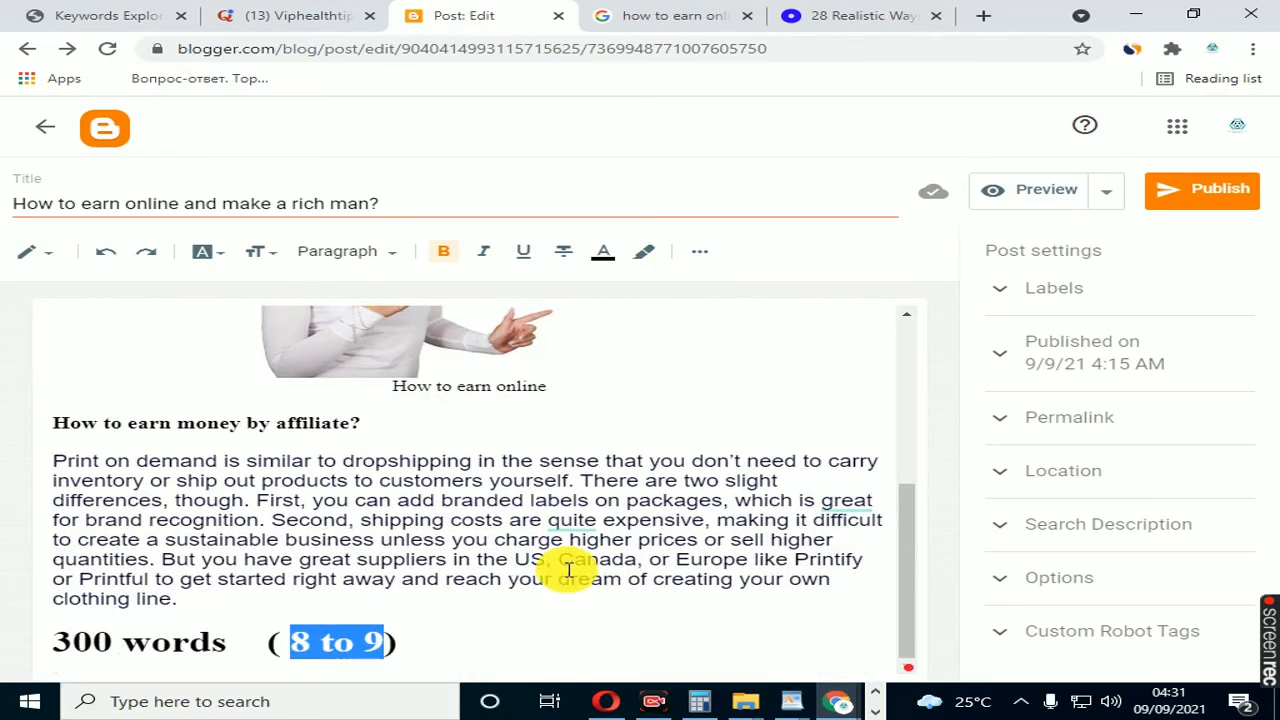
# Step: Highlight the heading "How to earn money by affiliate?" and examine its keyword use relative to the surrounding paragraphs
pyautogui.click(145, 428)
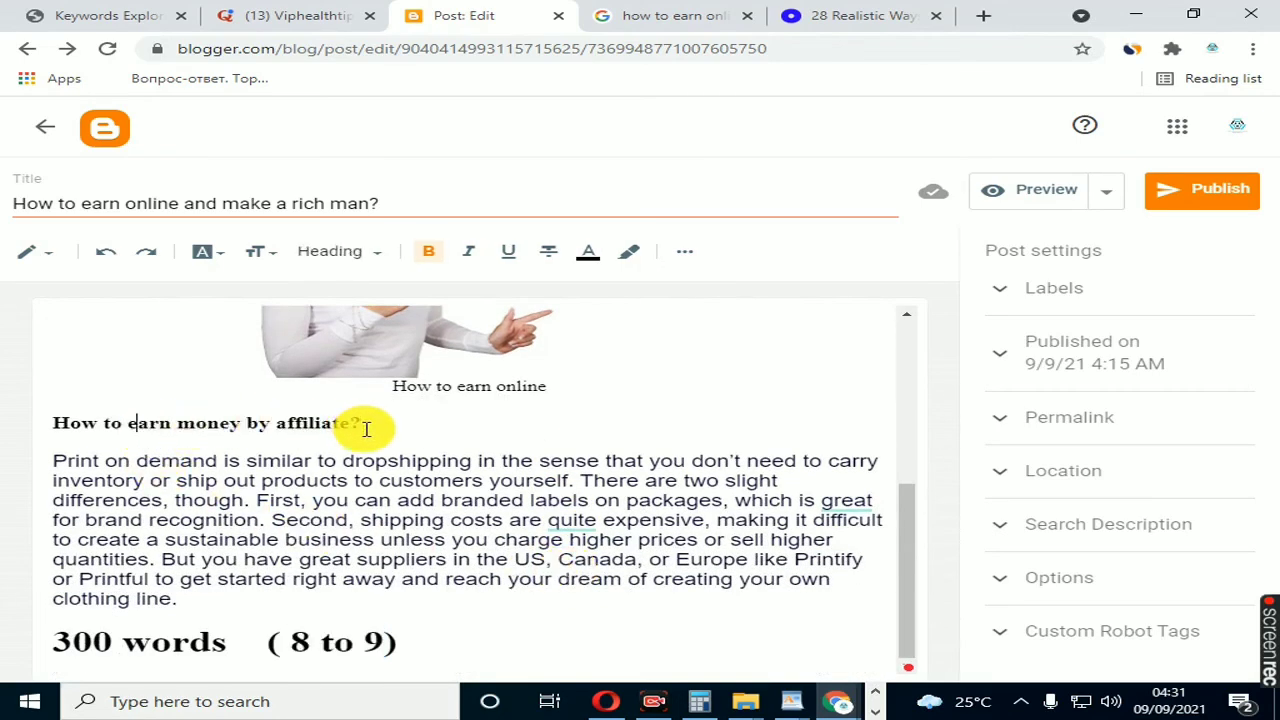
pyautogui.moveTo(362, 424); pyautogui.dragTo(37, 428)
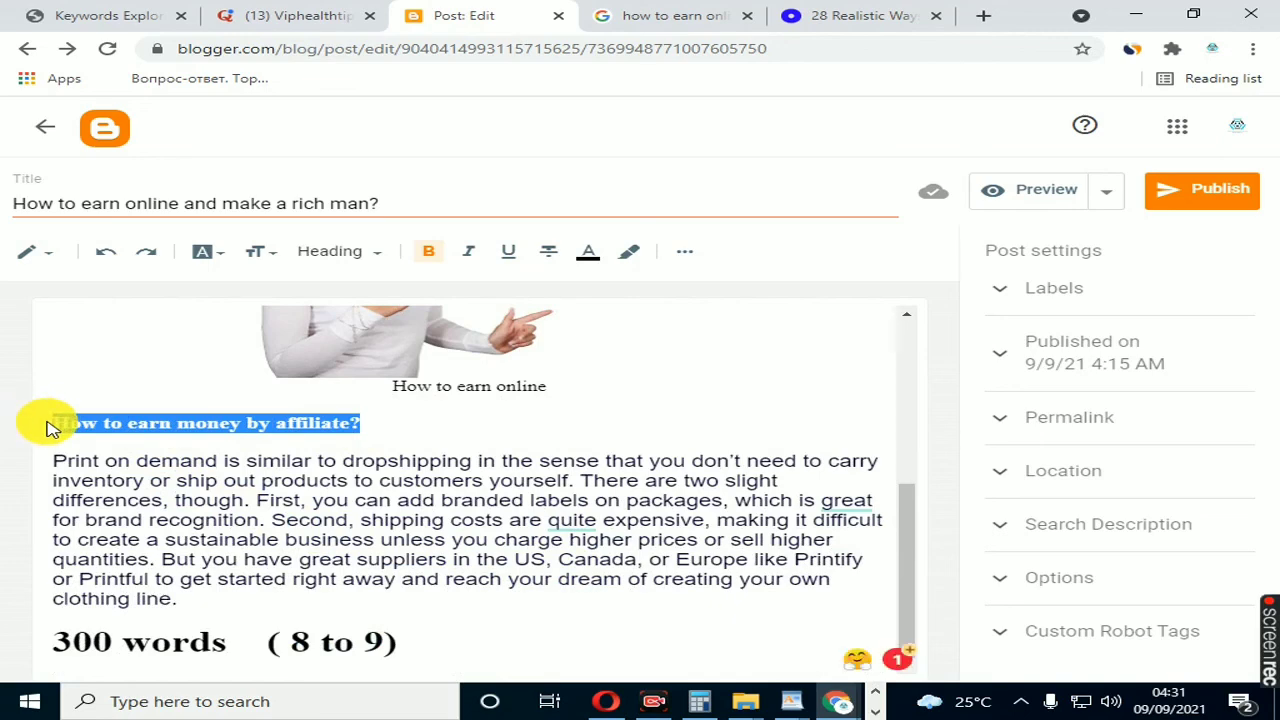
pyautogui.click(205, 478)
pyautogui.scroll(5, 203, 487)
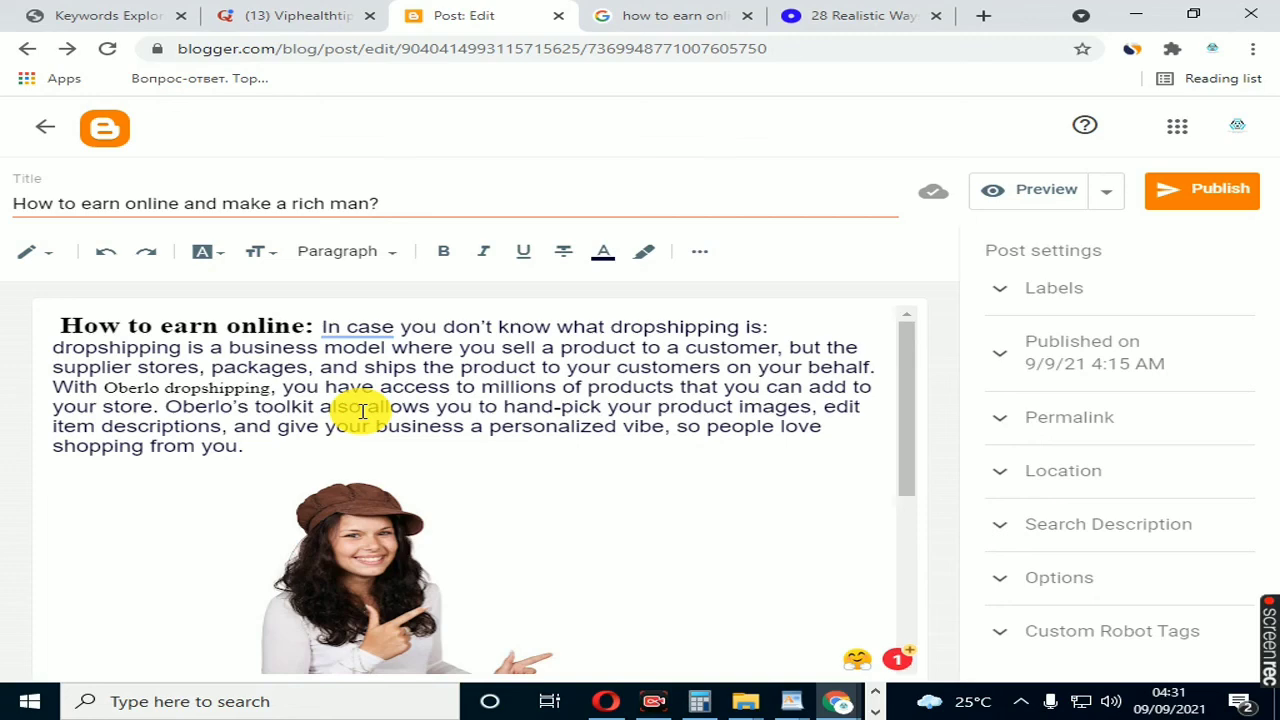
pyautogui.scroll(-3, 508, 511)
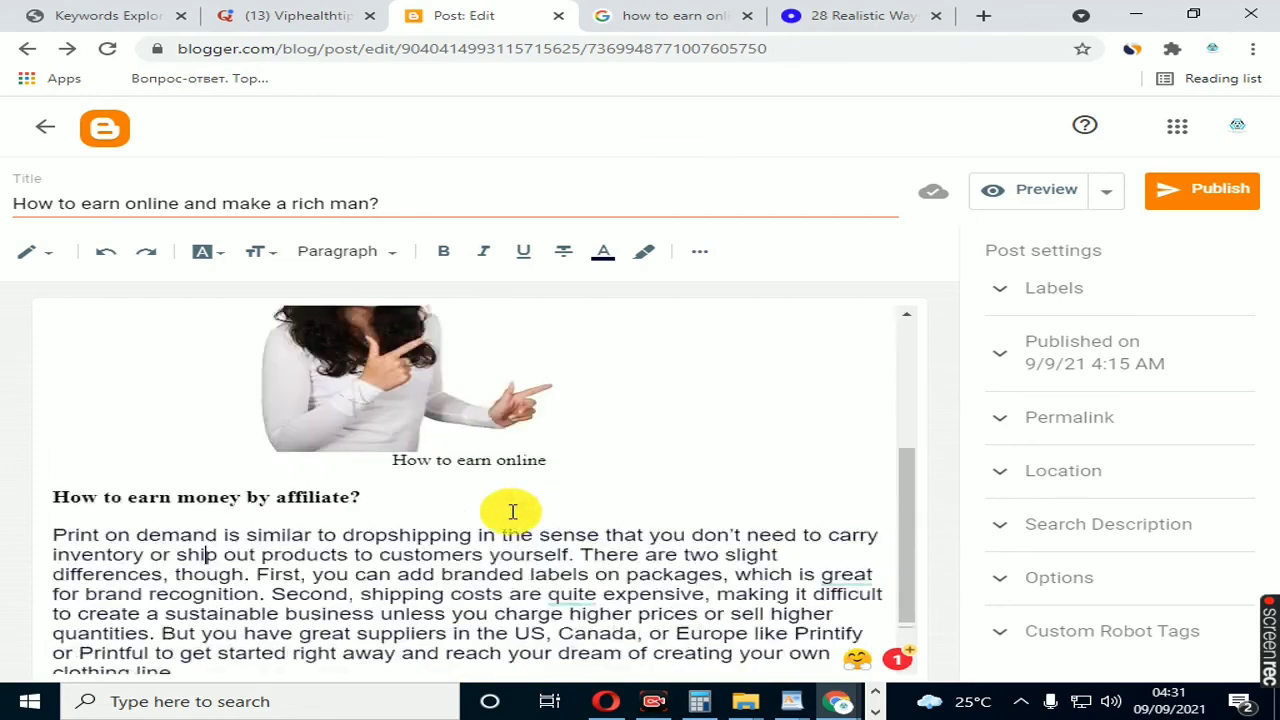
pyautogui.click(116, 486)
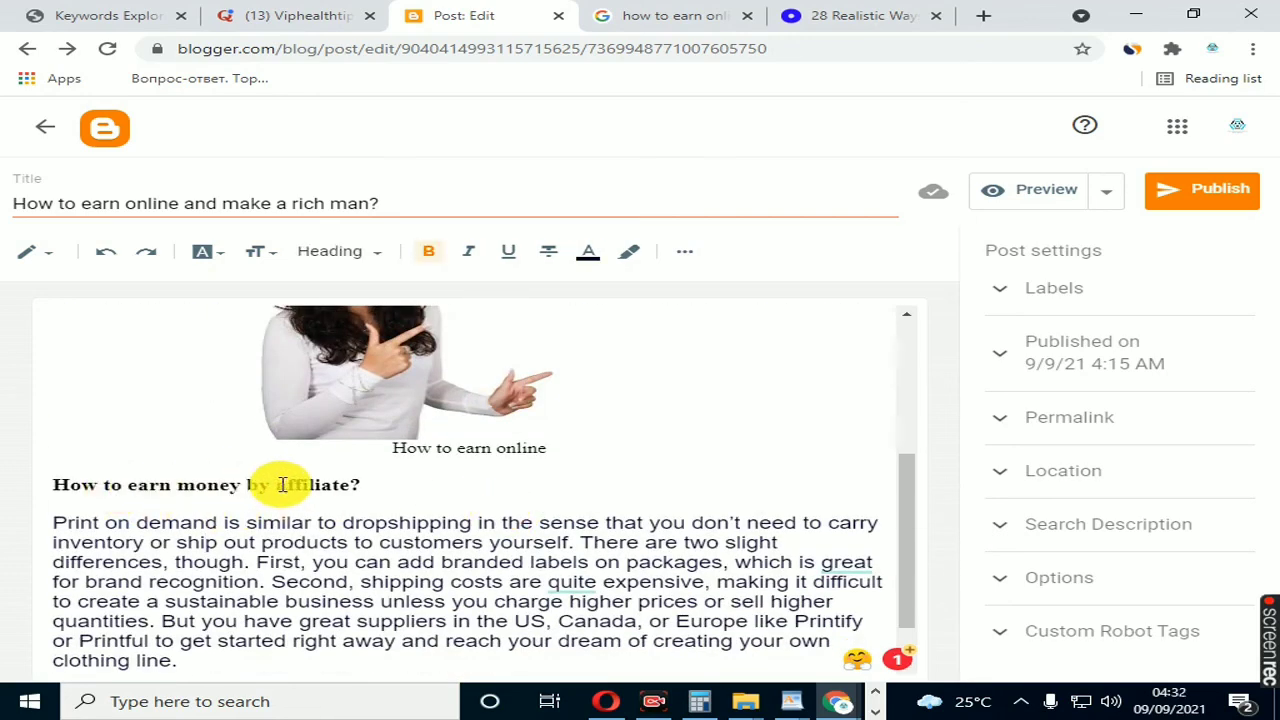
pyautogui.moveTo(345, 486); pyautogui.dragTo(74, 487)
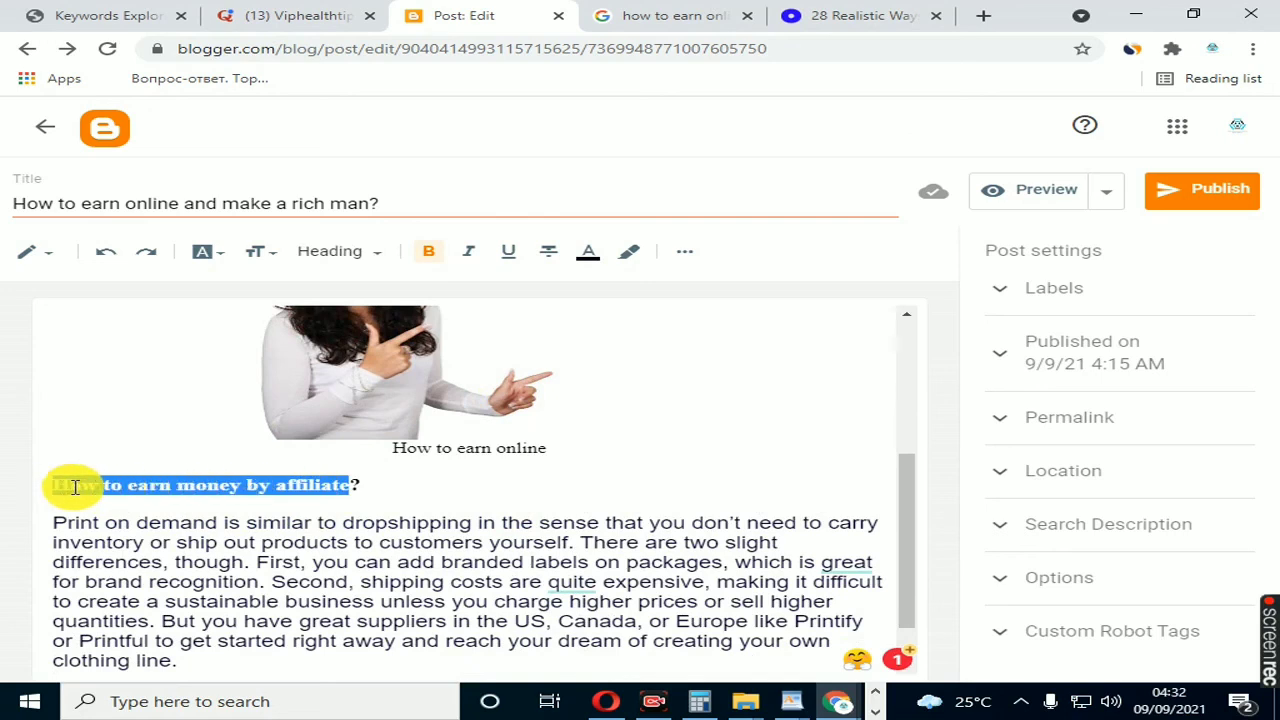
pyautogui.click(106, 522)
# Step: Highlight the parenthesised keyword frequency on the "300 words" line and check it against the post's opening paragraph
pyautogui.scroll(-1, 177, 523)
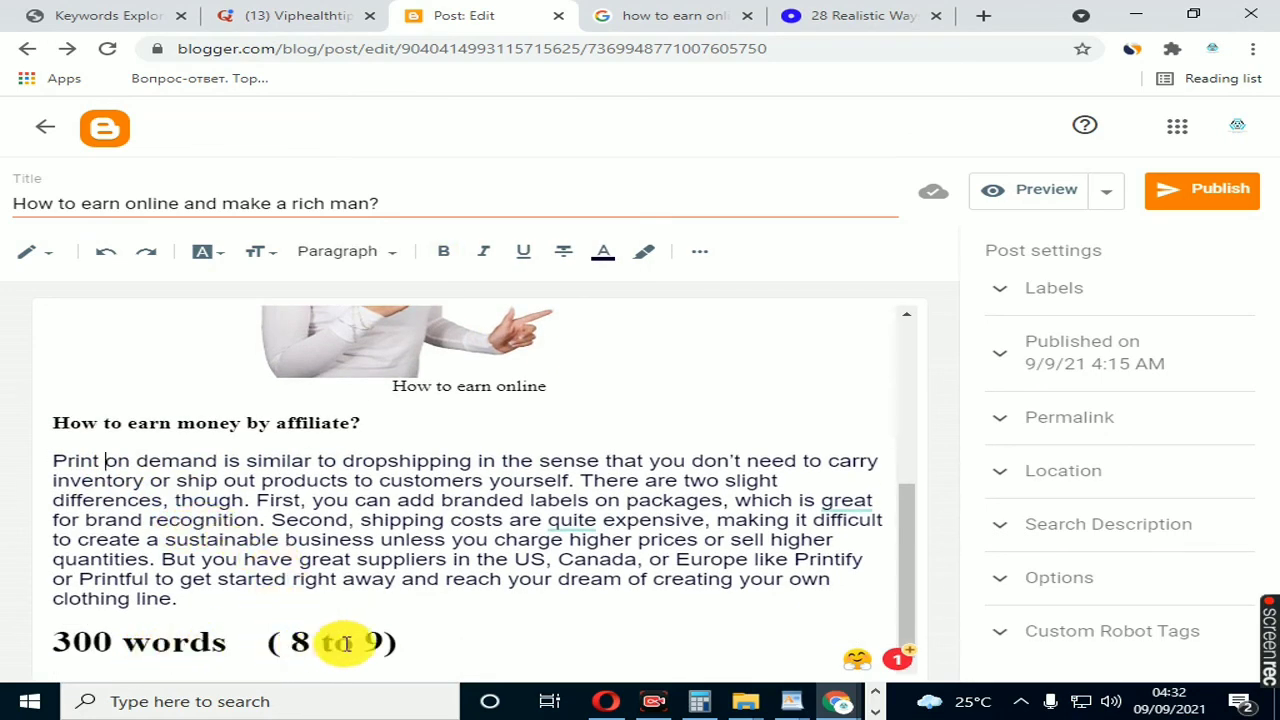
pyautogui.moveTo(390, 641); pyautogui.dragTo(257, 641)
pyautogui.scroll(3, 95, 562)
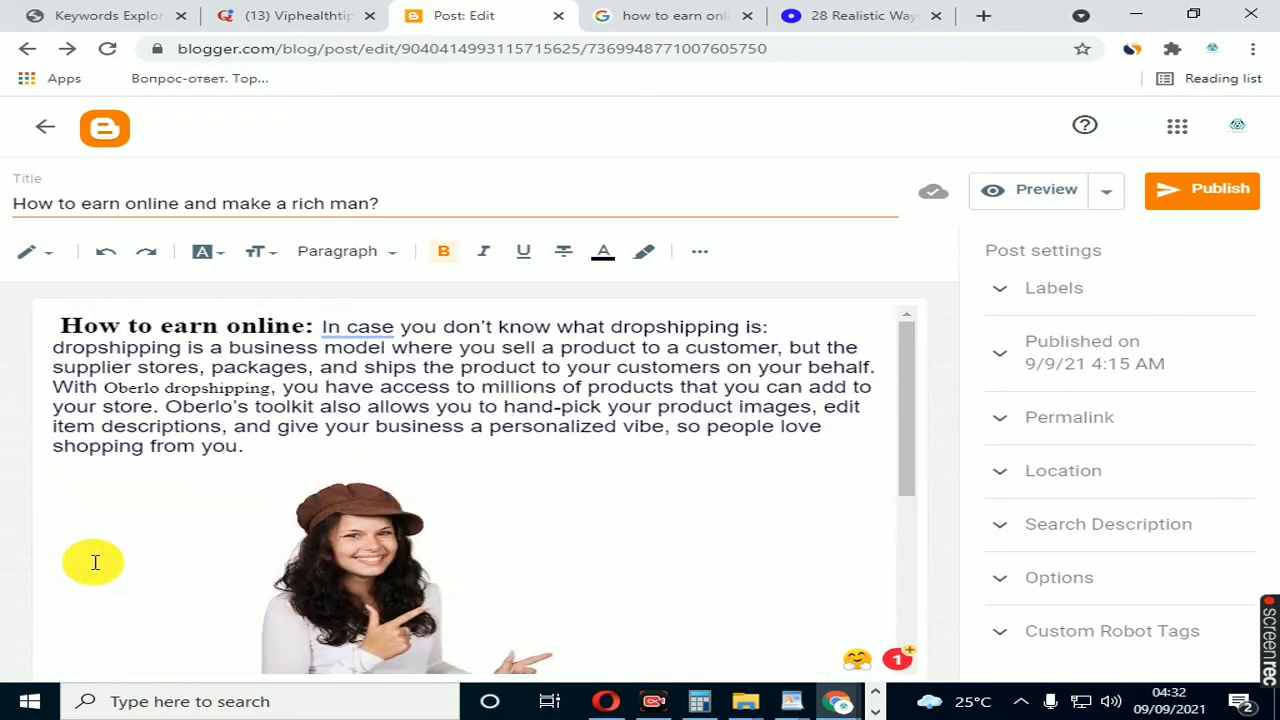
pyautogui.click(196, 420)
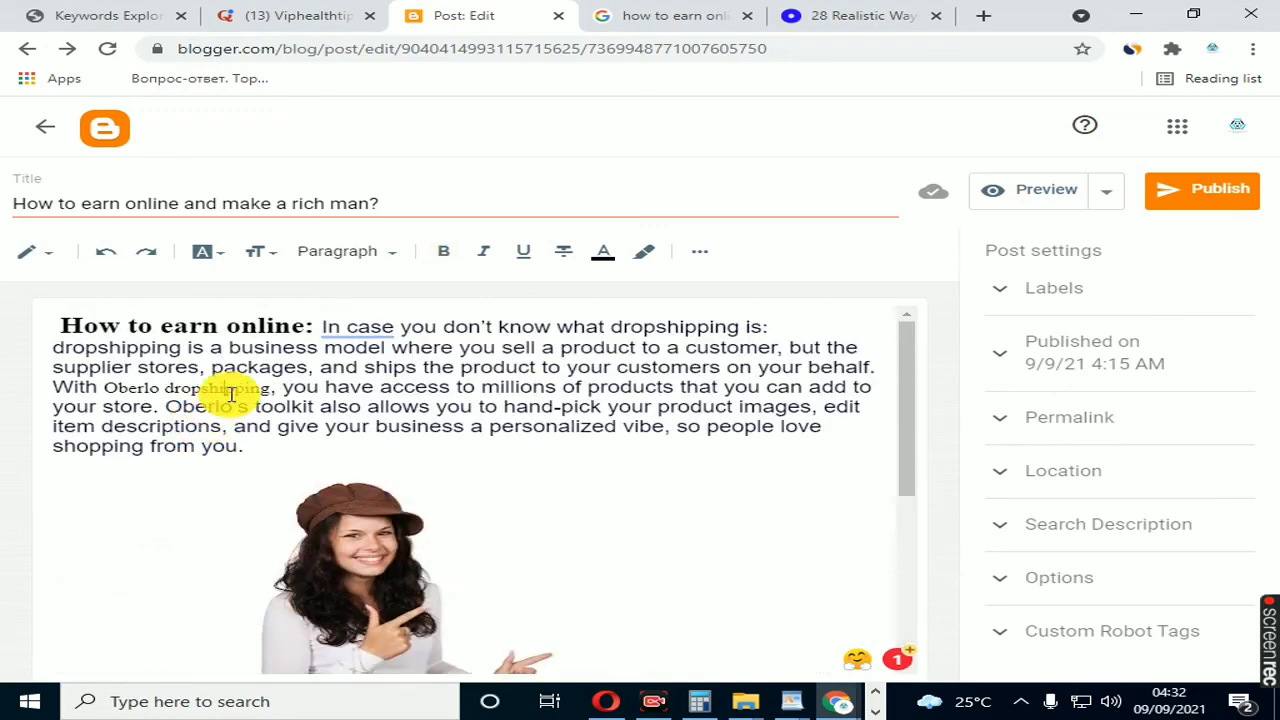